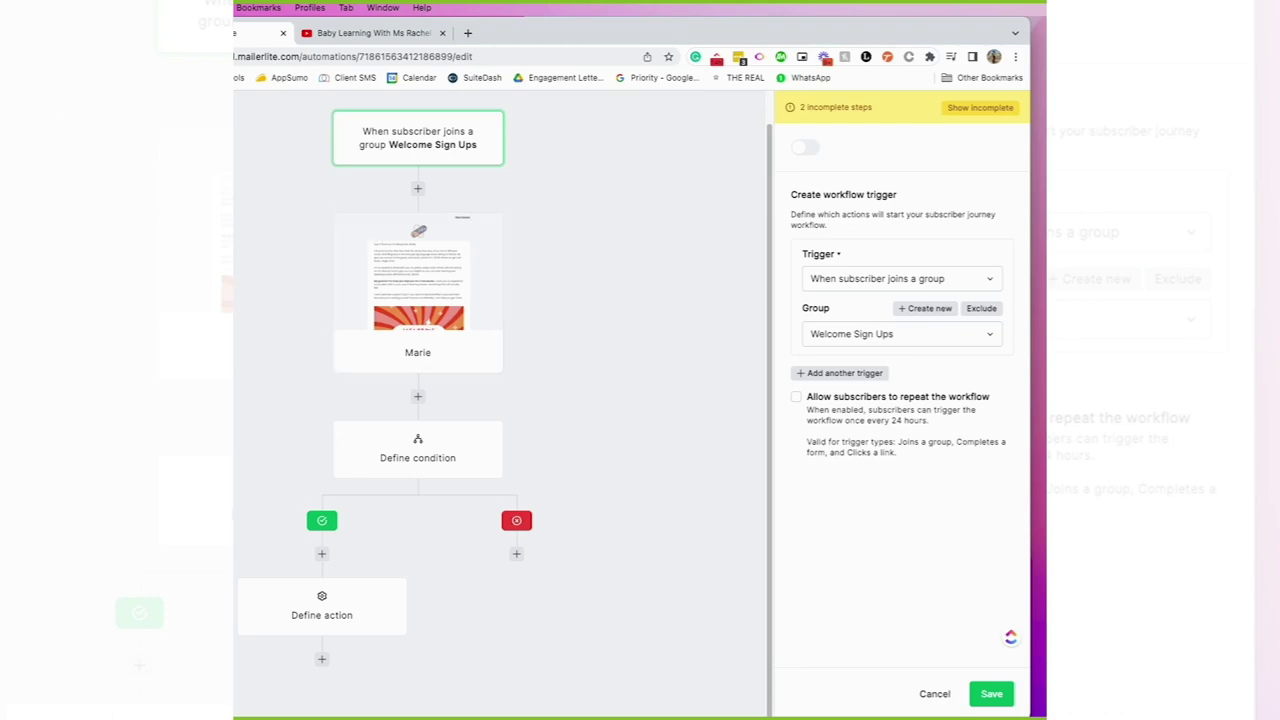
# Insert a new email step in the workflow between the first email and the condition
pyautogui.click(480, 331)
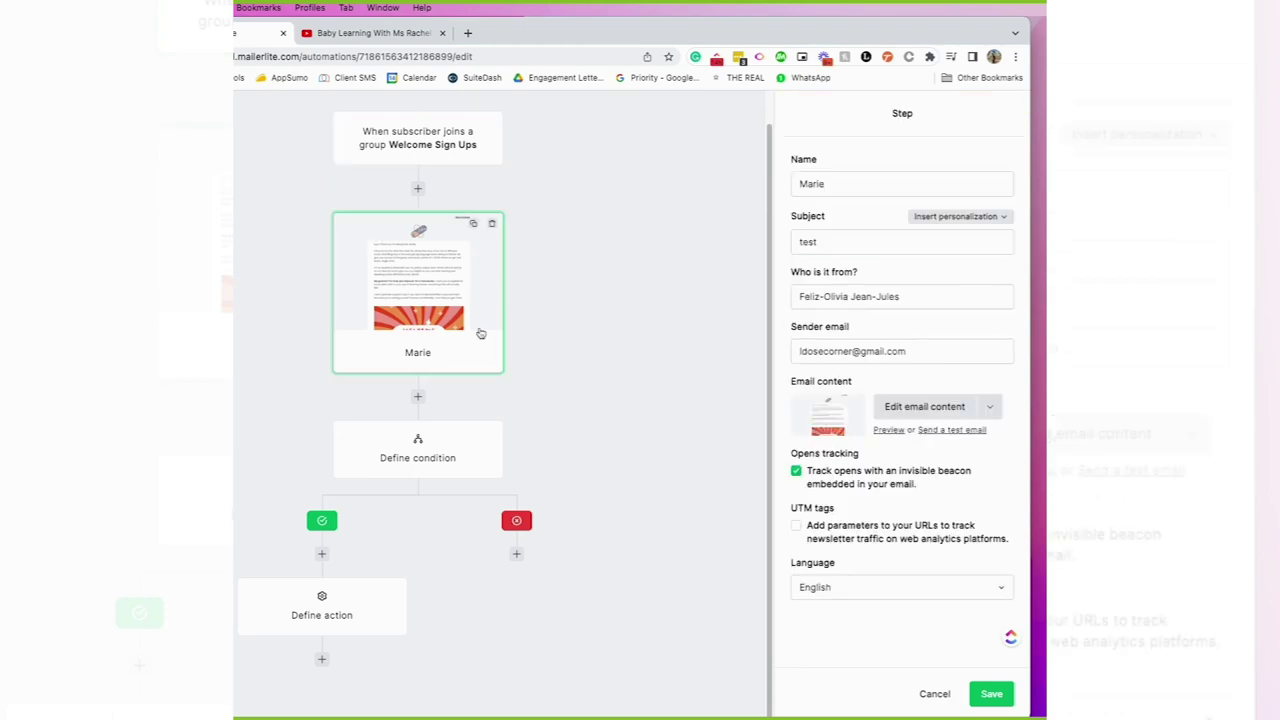
pyautogui.click(418, 396)
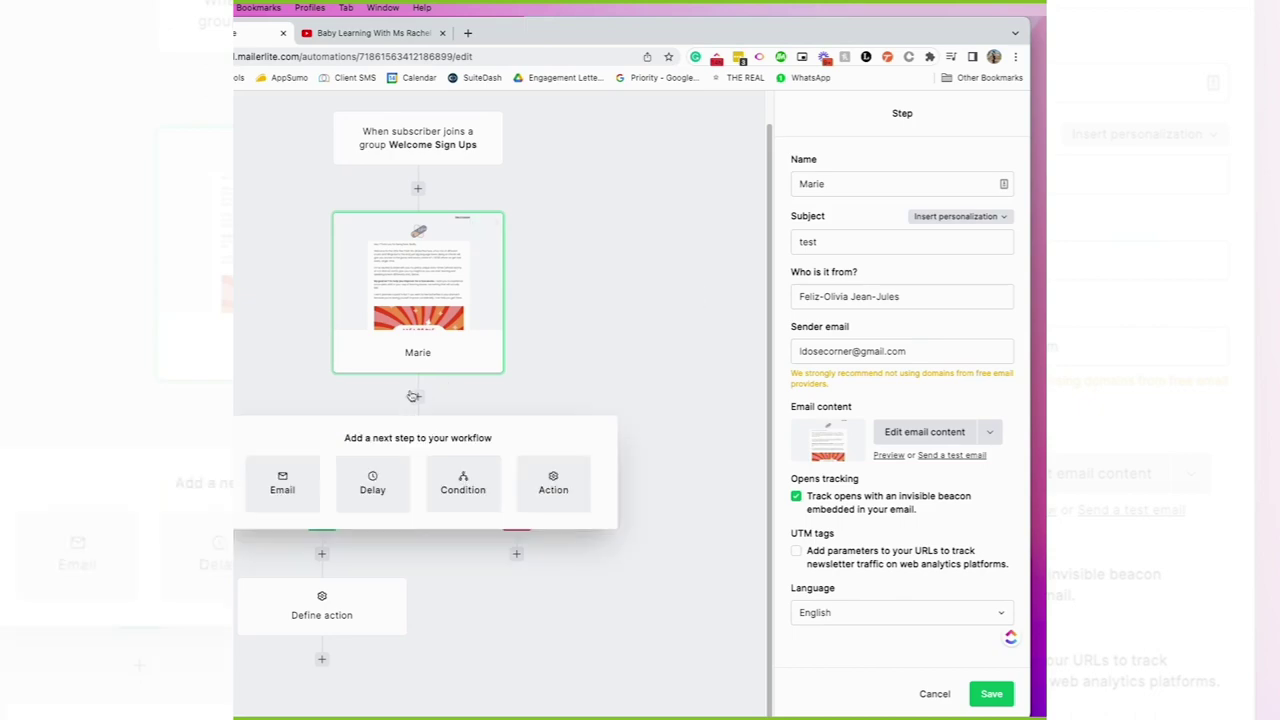
pyautogui.click(285, 484)
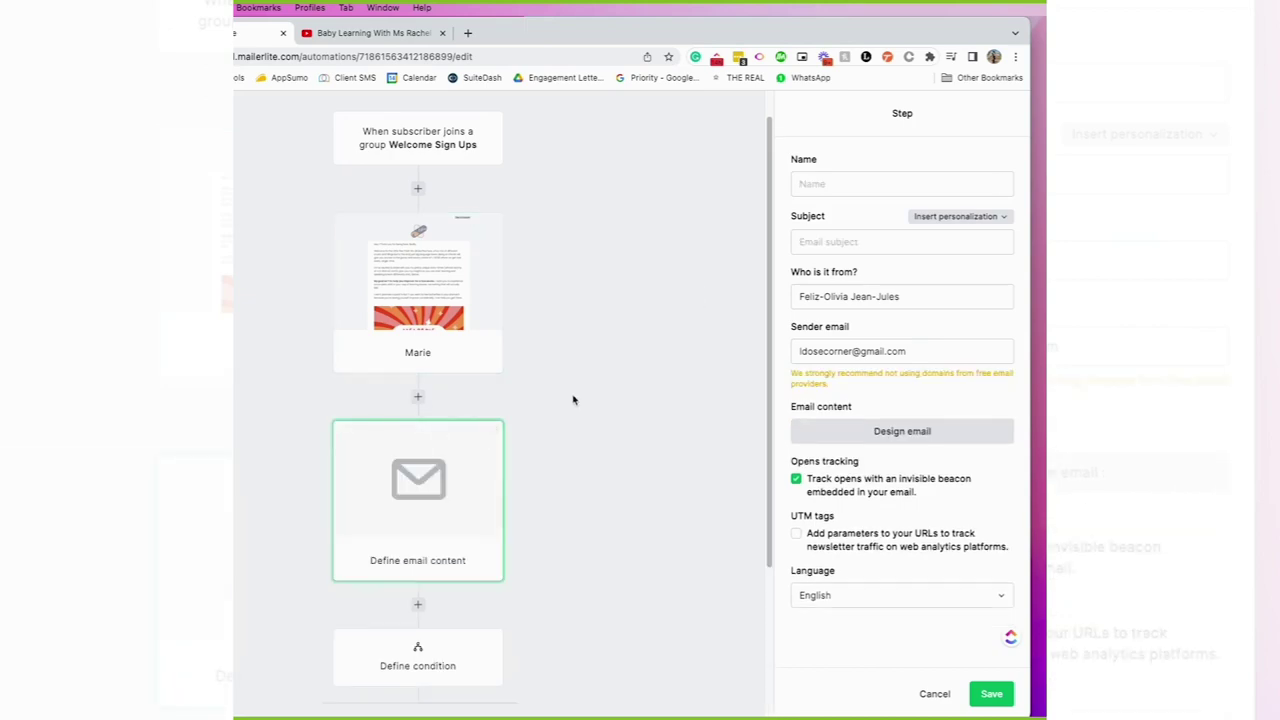
# Fill in the new email's name and subject, and browse the recent emails and saved templates for its design
pyautogui.click(855, 431)
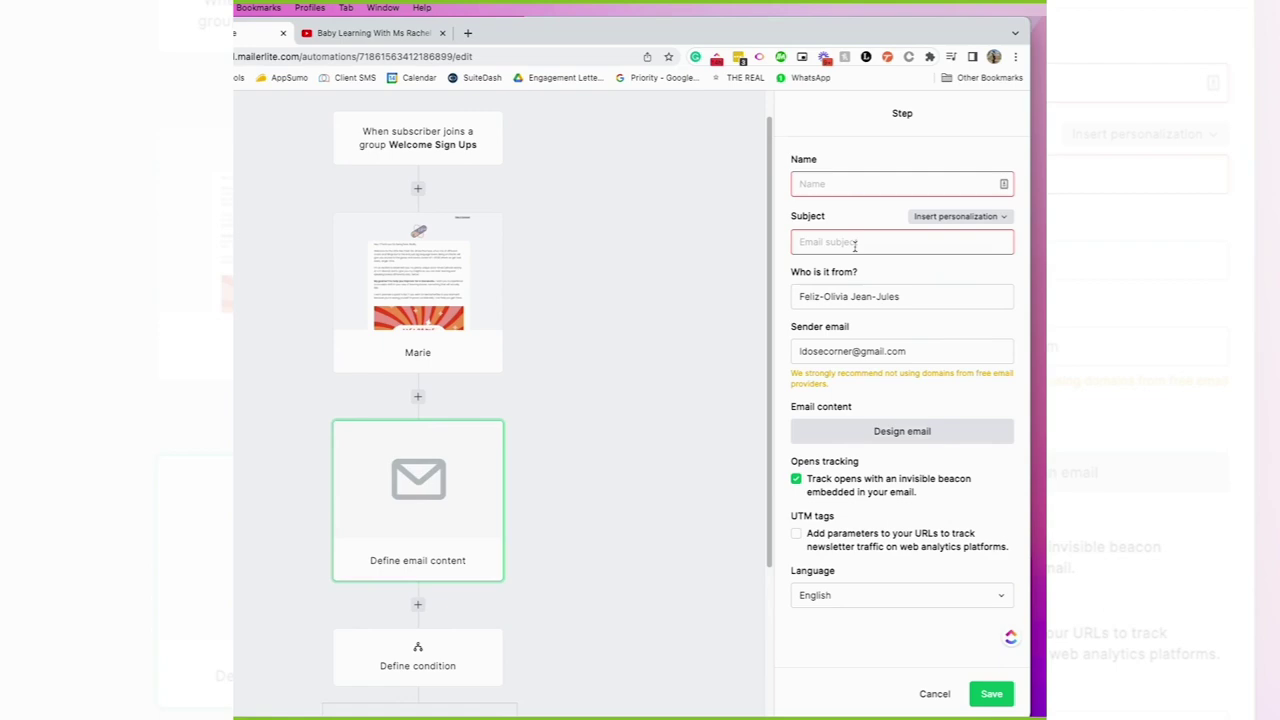
pyautogui.click(850, 186)
pyautogui.click(886, 222)
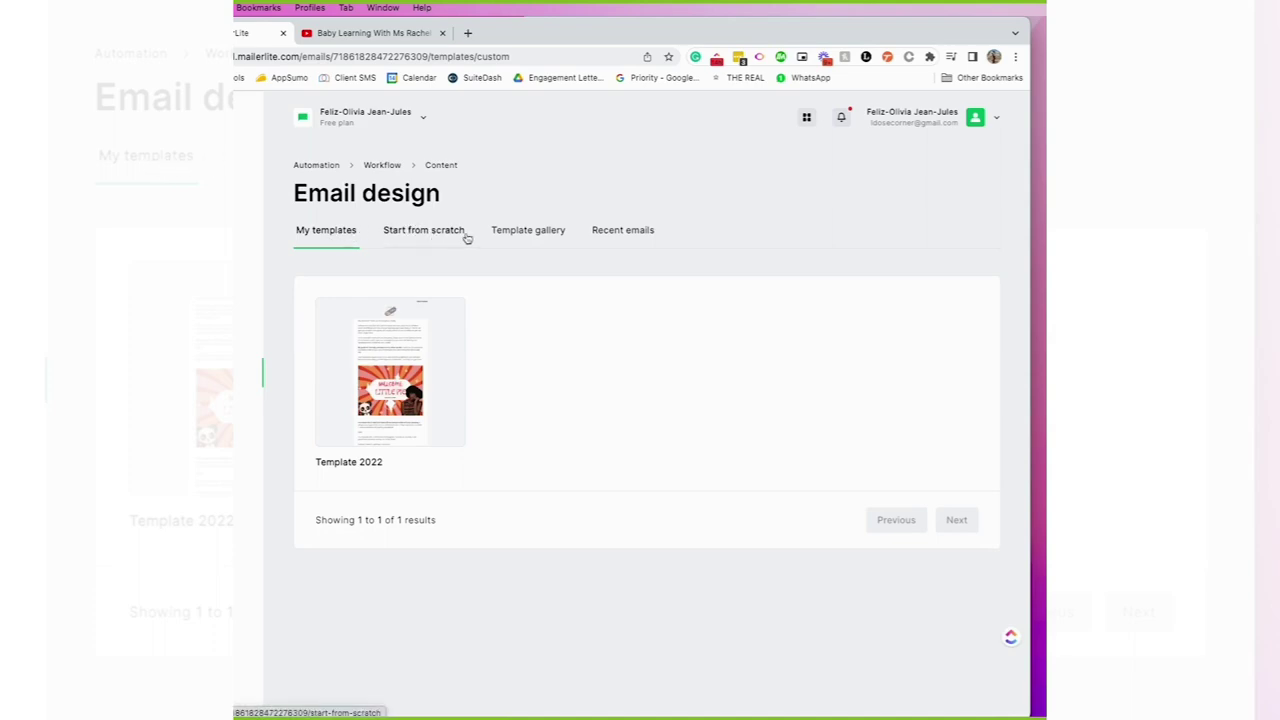
pyautogui.click(614, 231)
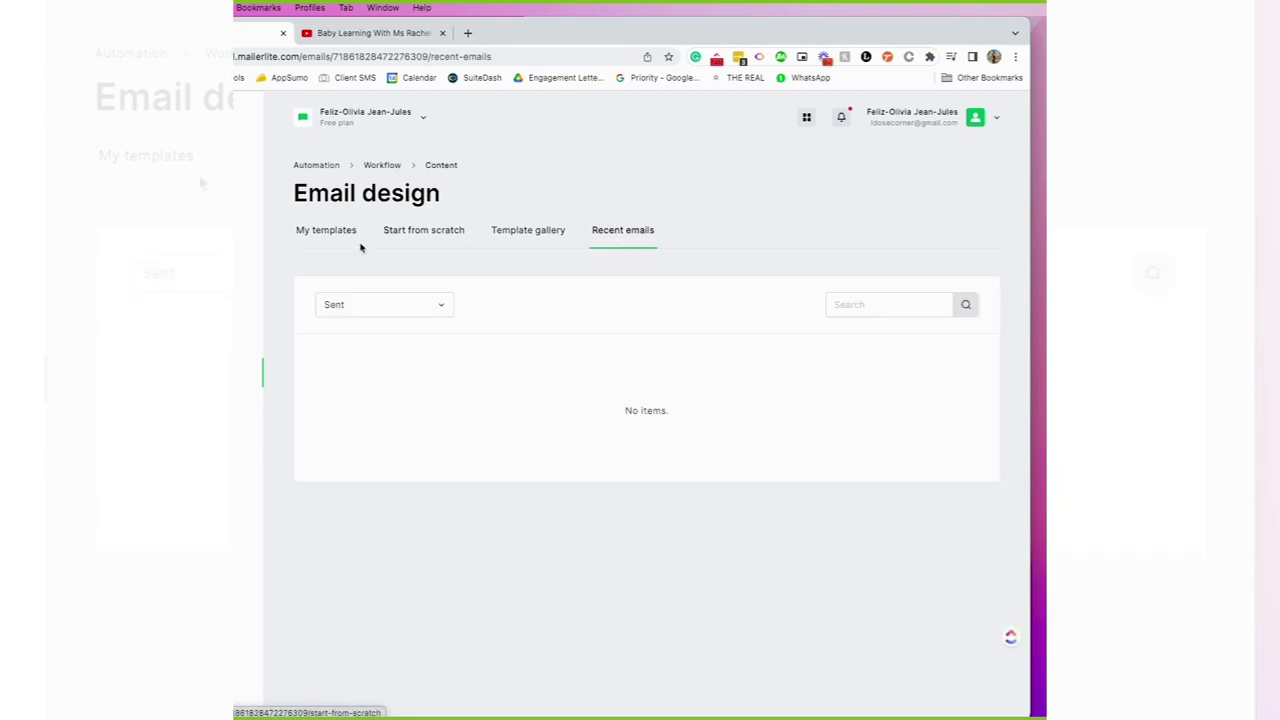
pyautogui.click(351, 231)
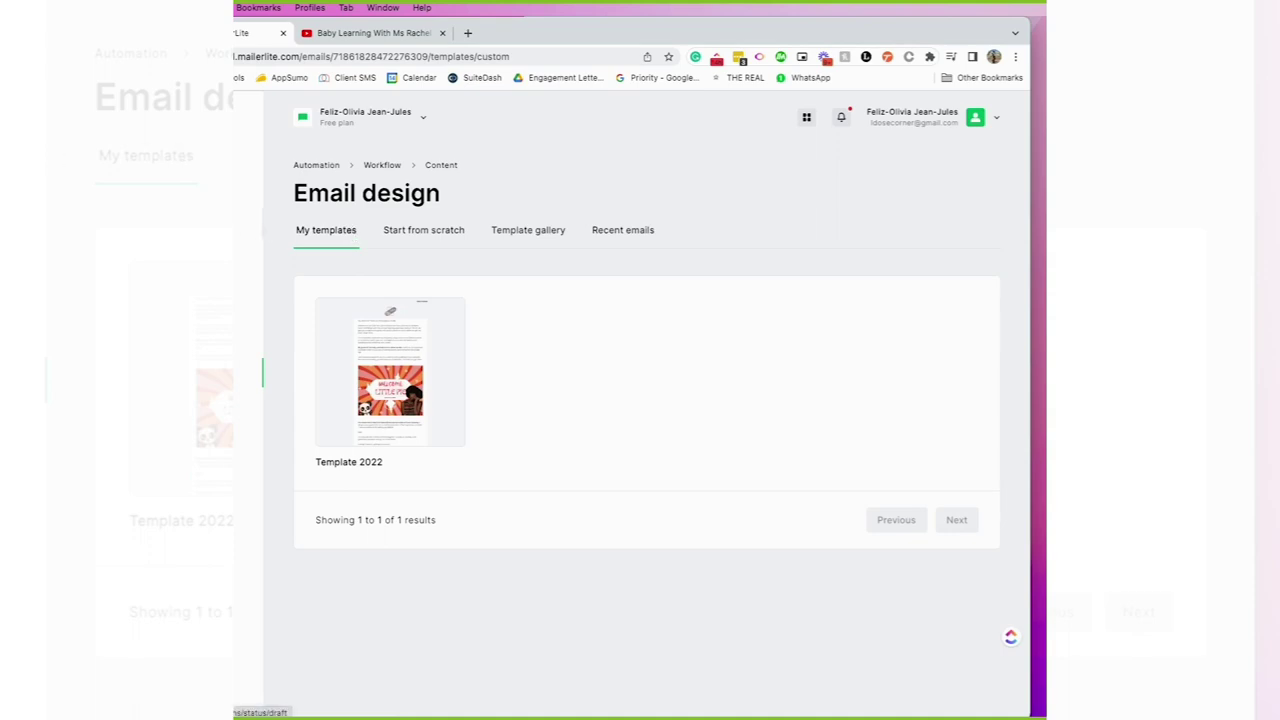
# Create a regular campaign named Test and proceed from its details to the content stage
pyautogui.click(248, 222)
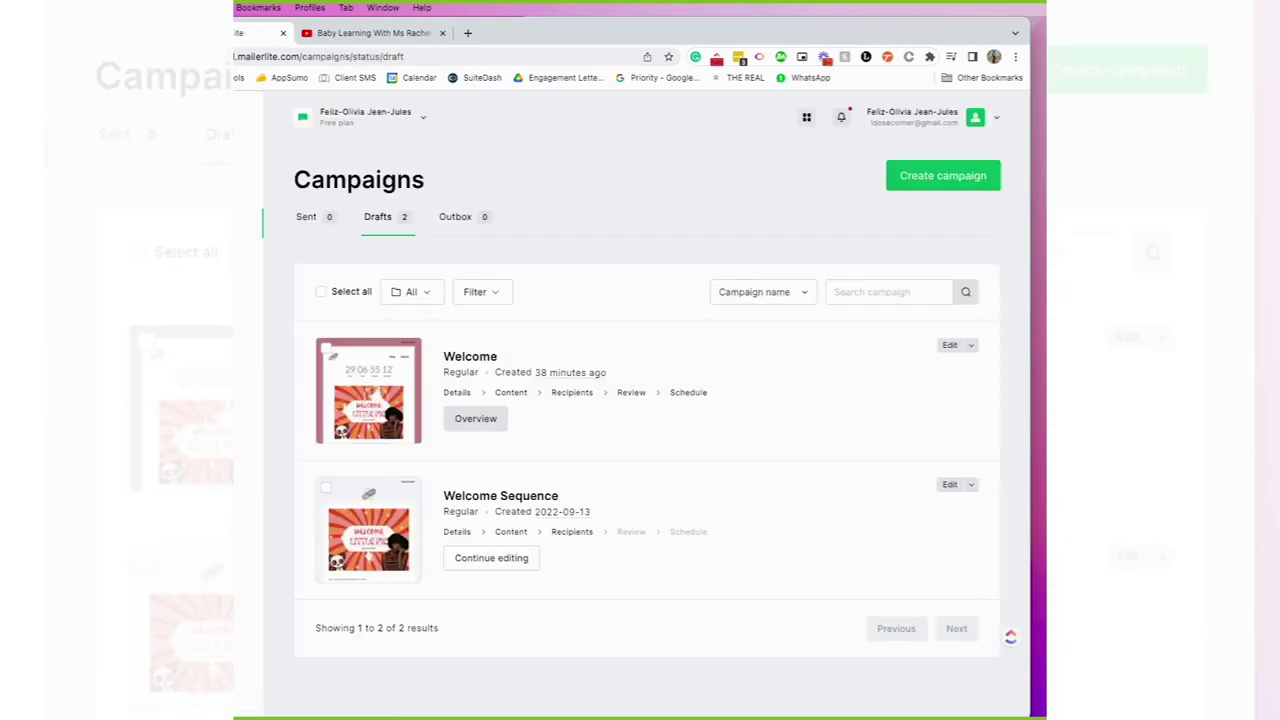
pyautogui.click(943, 176)
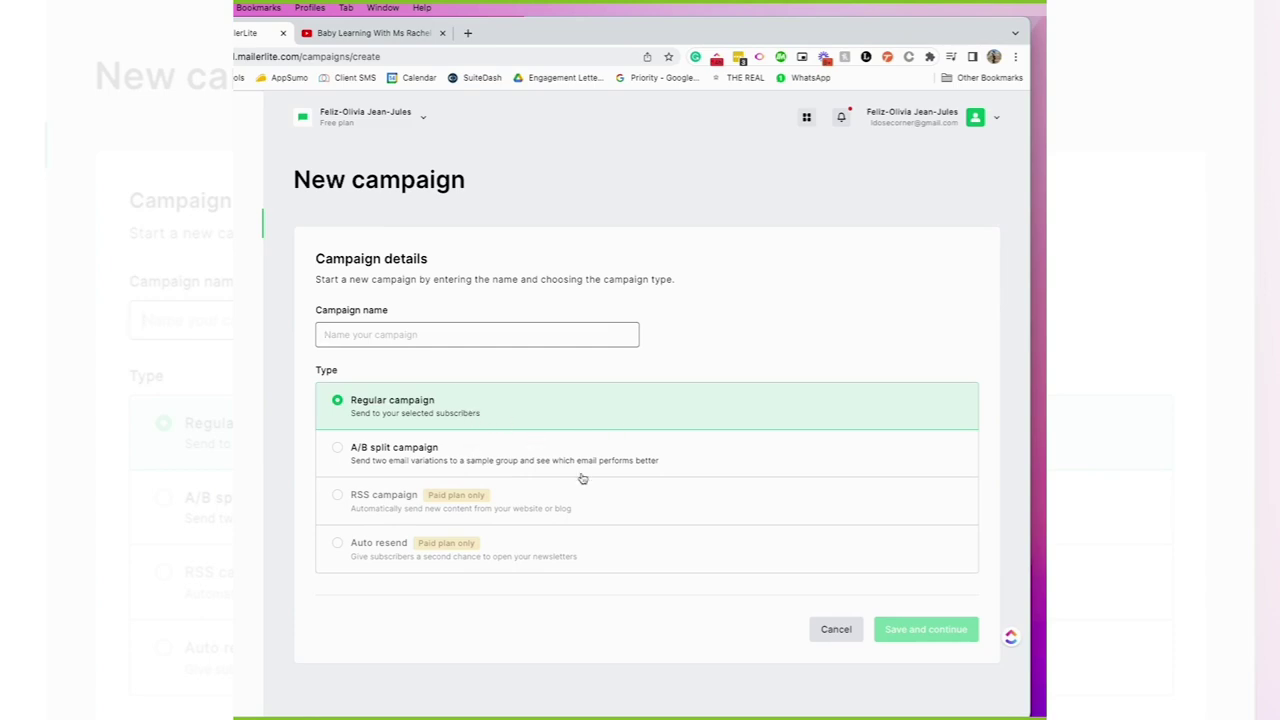
pyautogui.write('te')
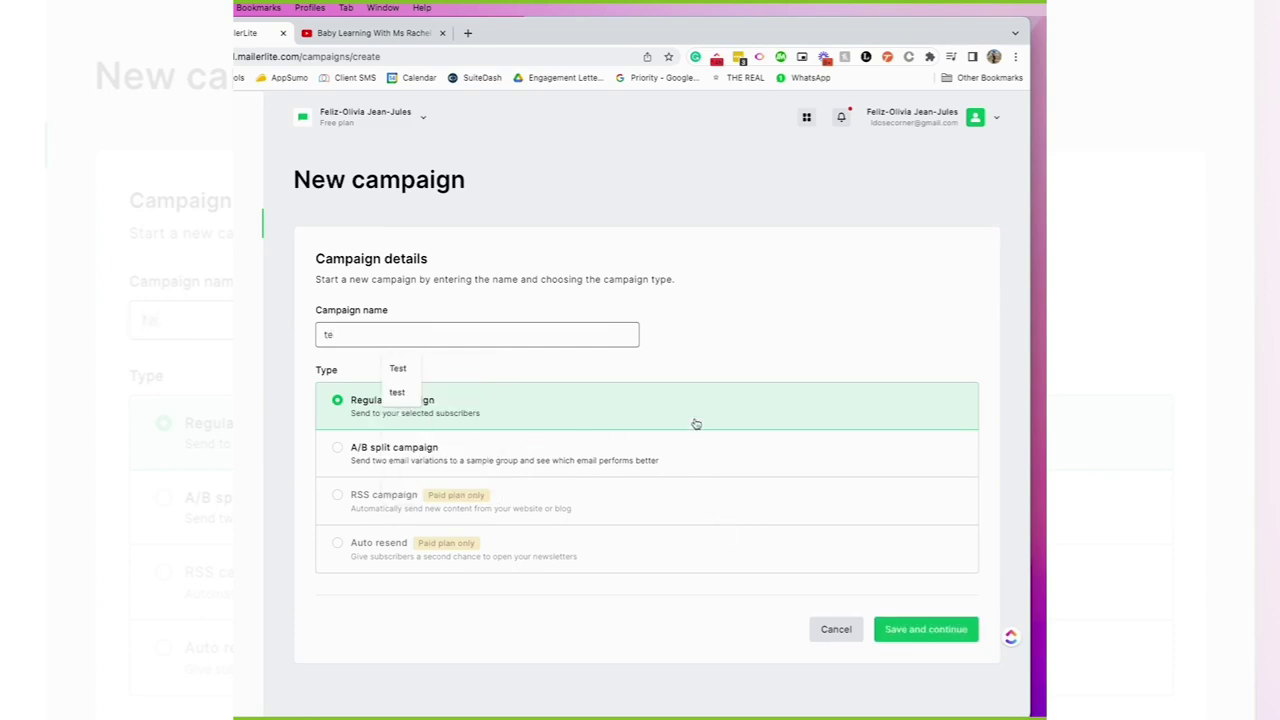
pyautogui.press('Down')
pyautogui.press('Return')
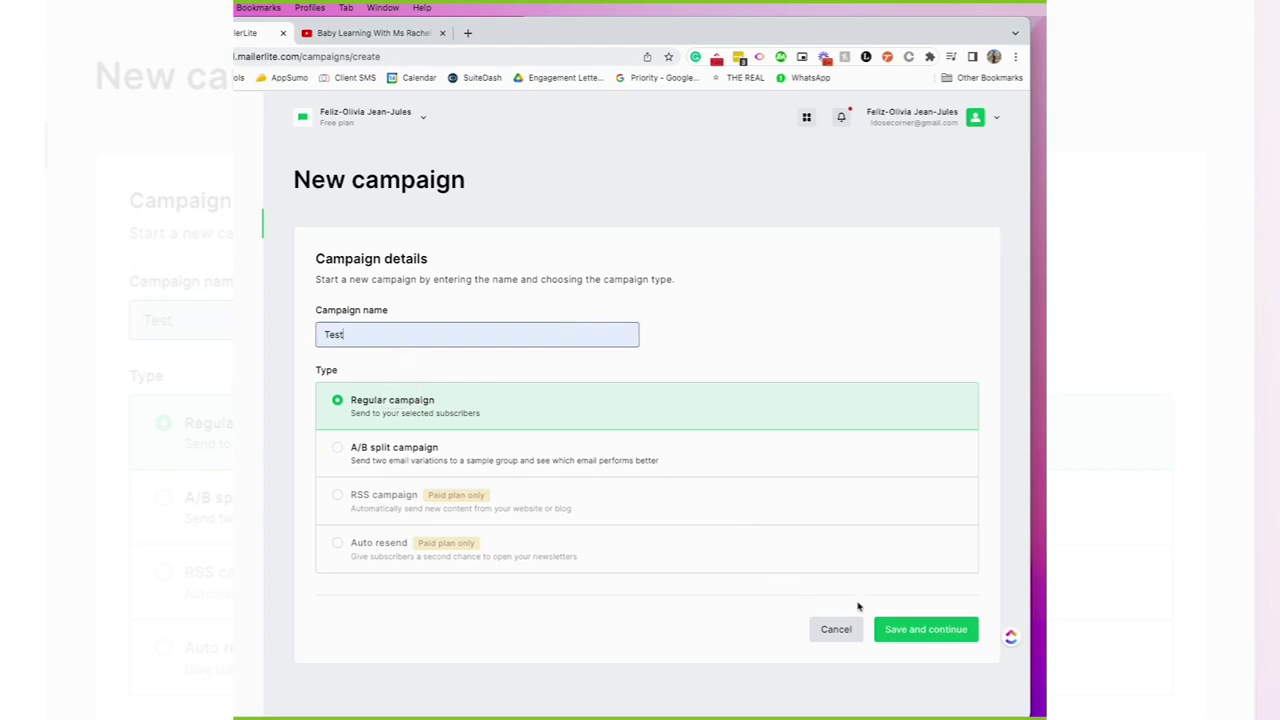
pyautogui.click(913, 632)
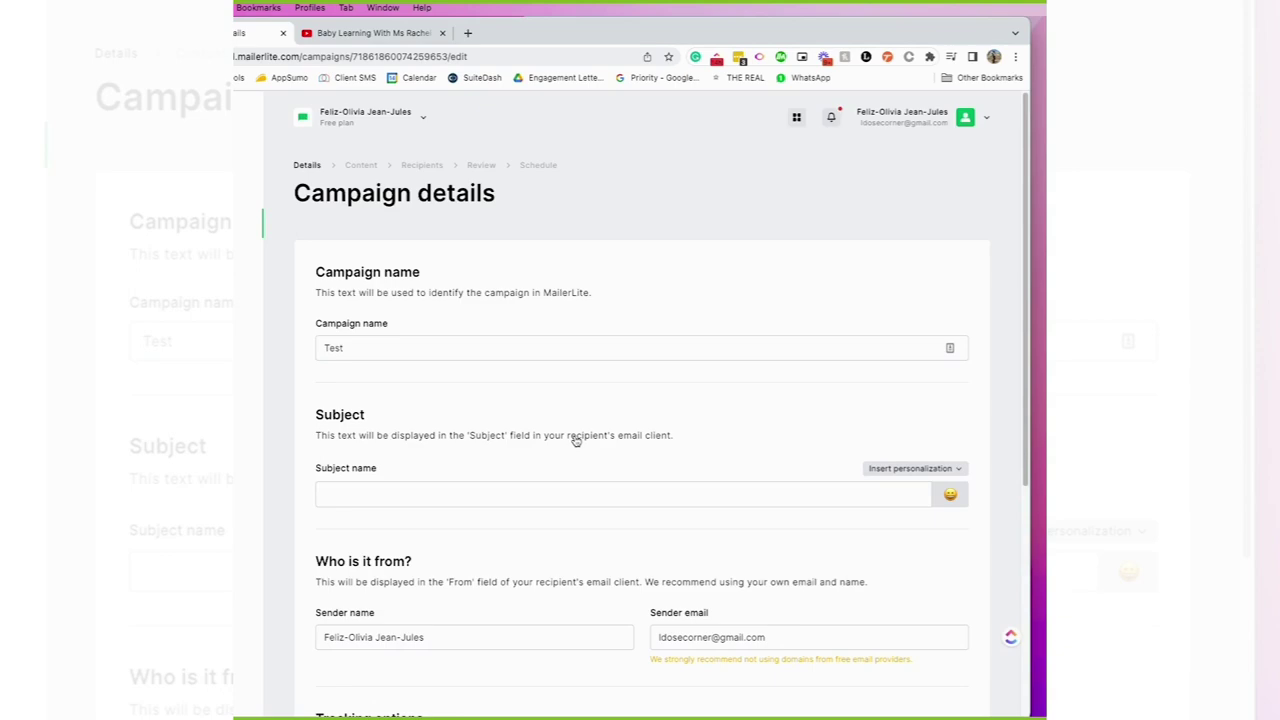
pyautogui.scroll(-4, 711, 594)
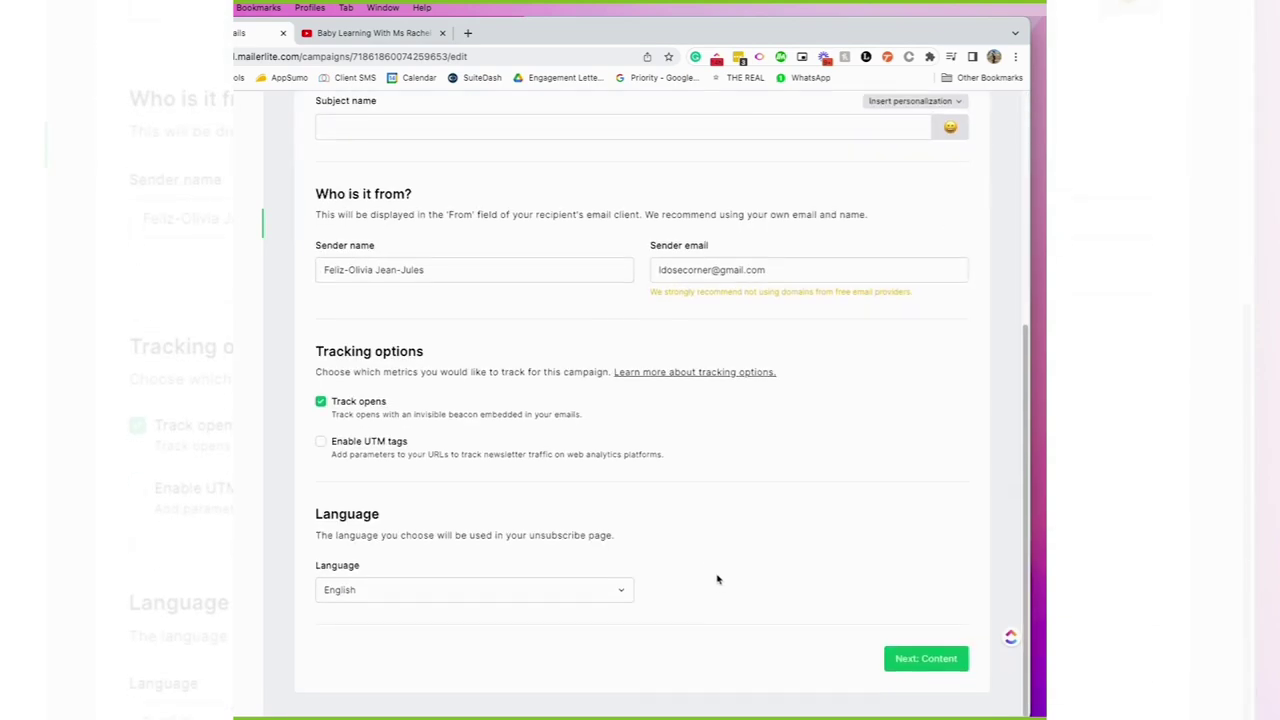
pyautogui.click(894, 661)
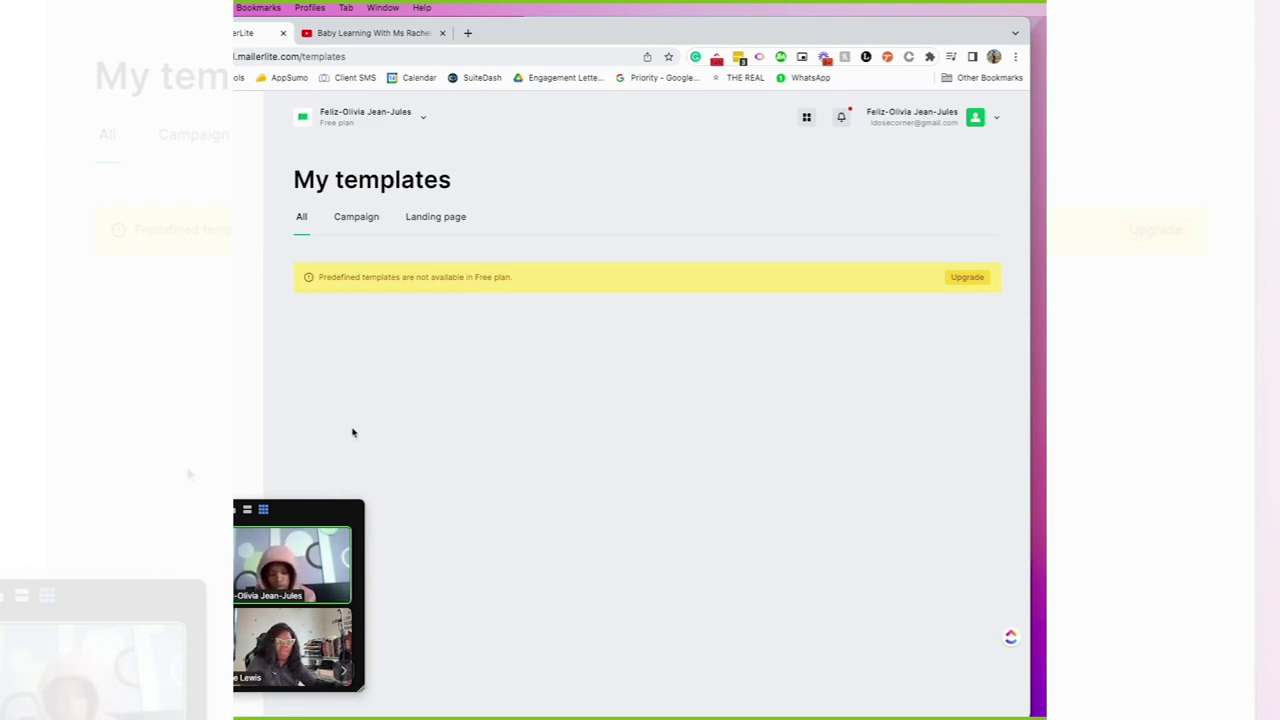
# Check the account's campaign templates and landing page templates
pyautogui.click(378, 220)
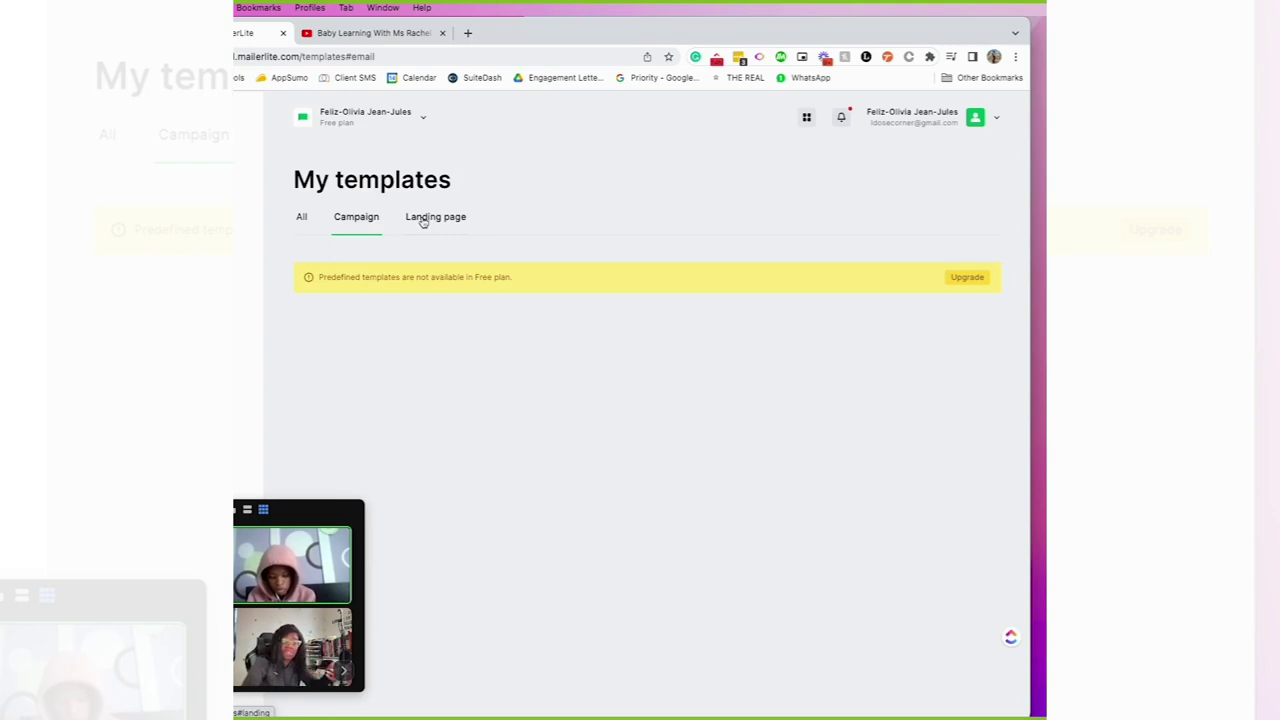
pyautogui.click(424, 221)
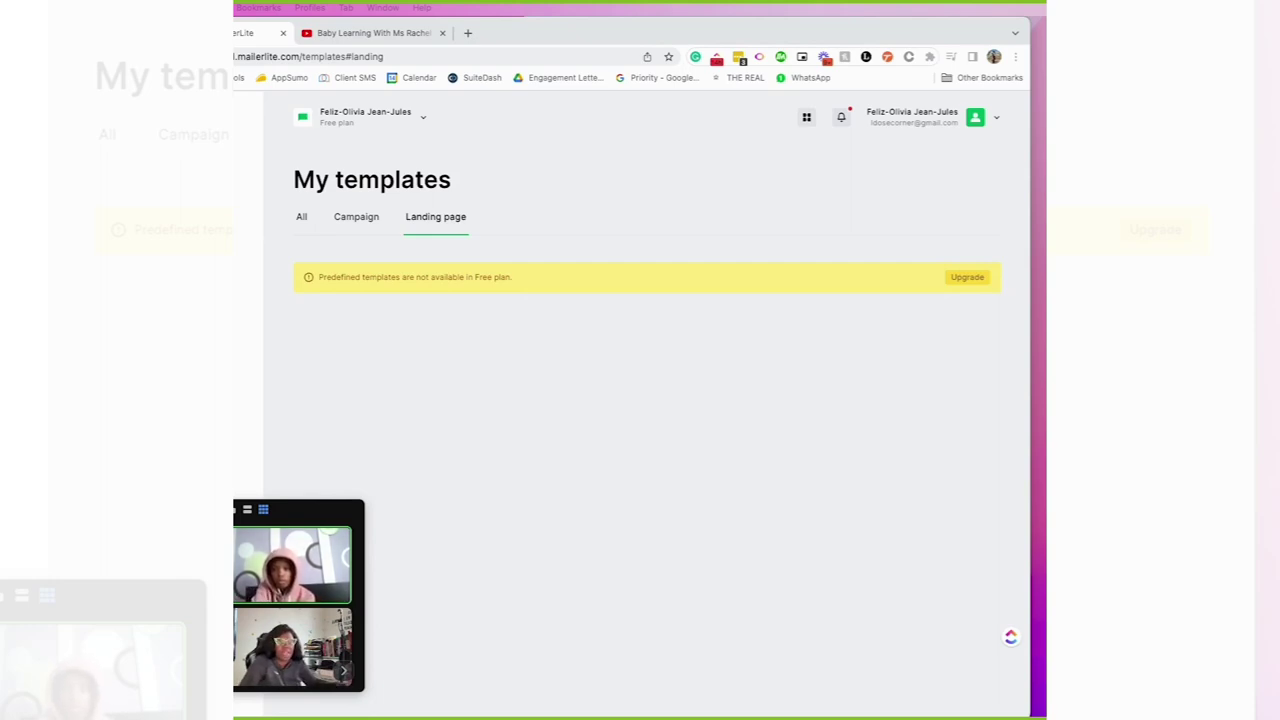
# Open the Test automation for editing and look through the available workflow trigger types
pyautogui.click(248, 373)
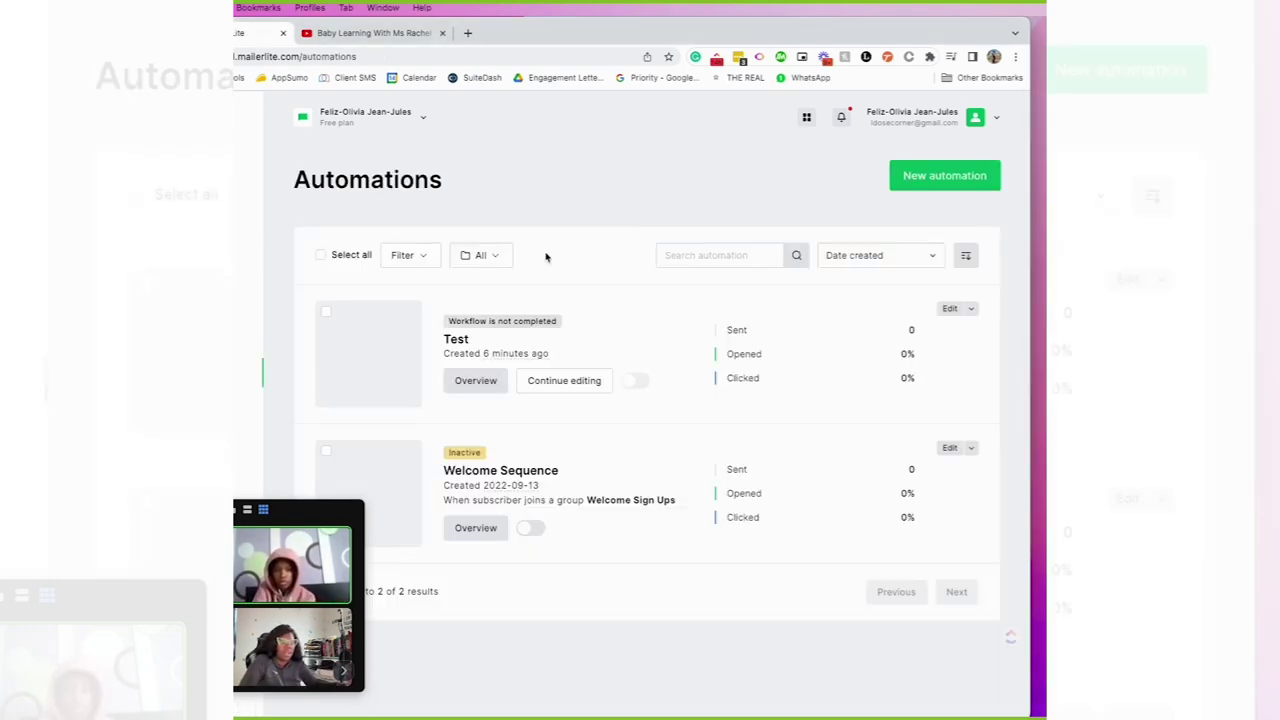
pyautogui.click(950, 310)
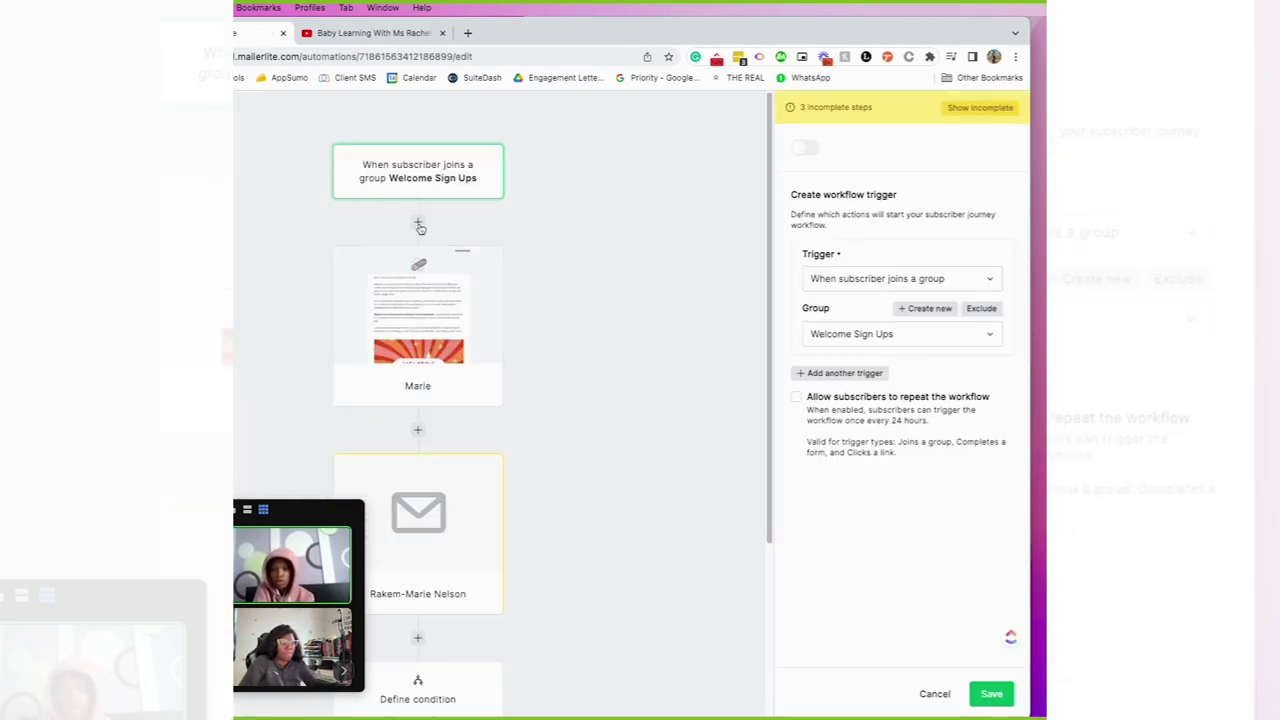
pyautogui.click(420, 228)
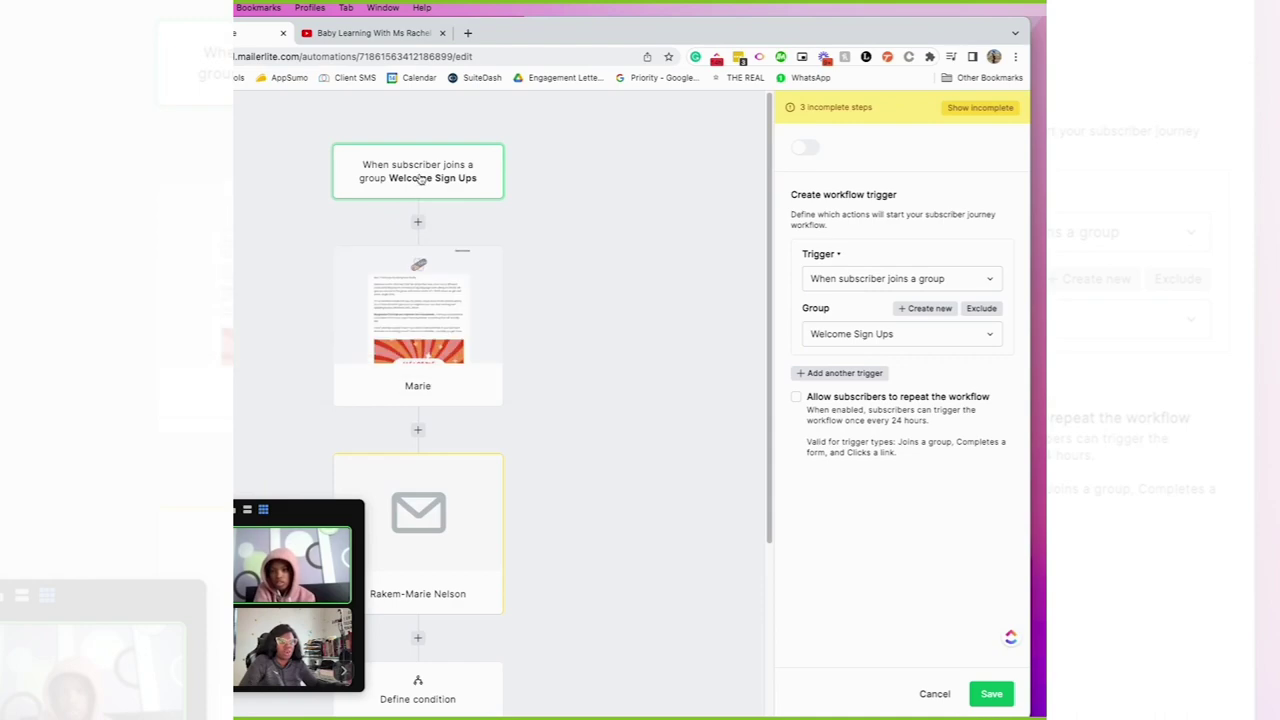
pyautogui.click(843, 280)
pyautogui.scroll(-3, 897, 362)
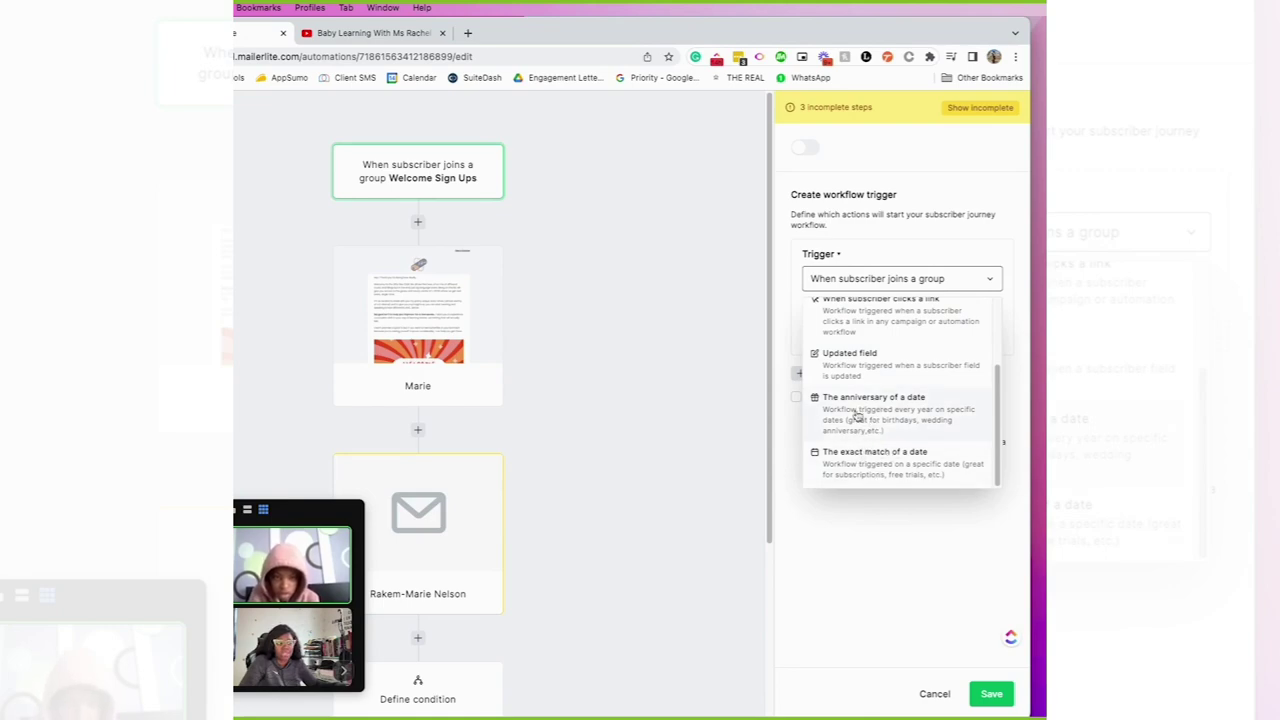
pyautogui.click(512, 220)
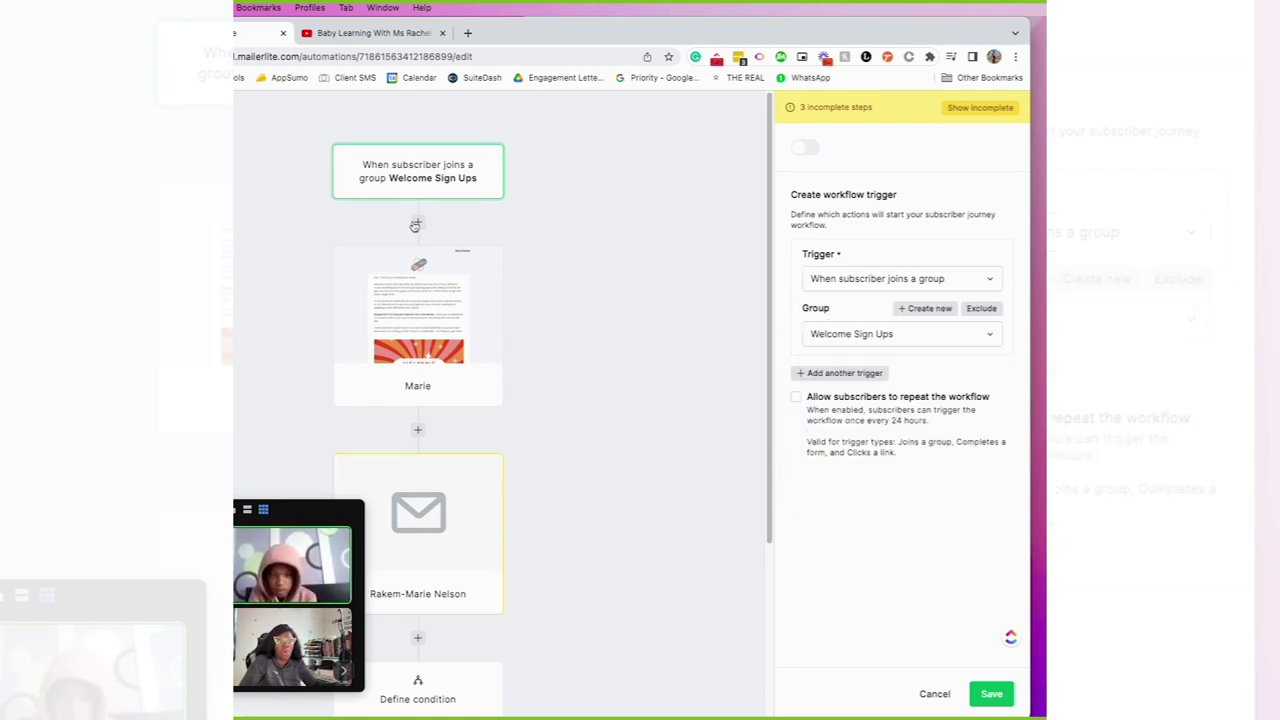
# Insert a delay before the first email and make it wait for a specific day of the year
pyautogui.click(417, 222)
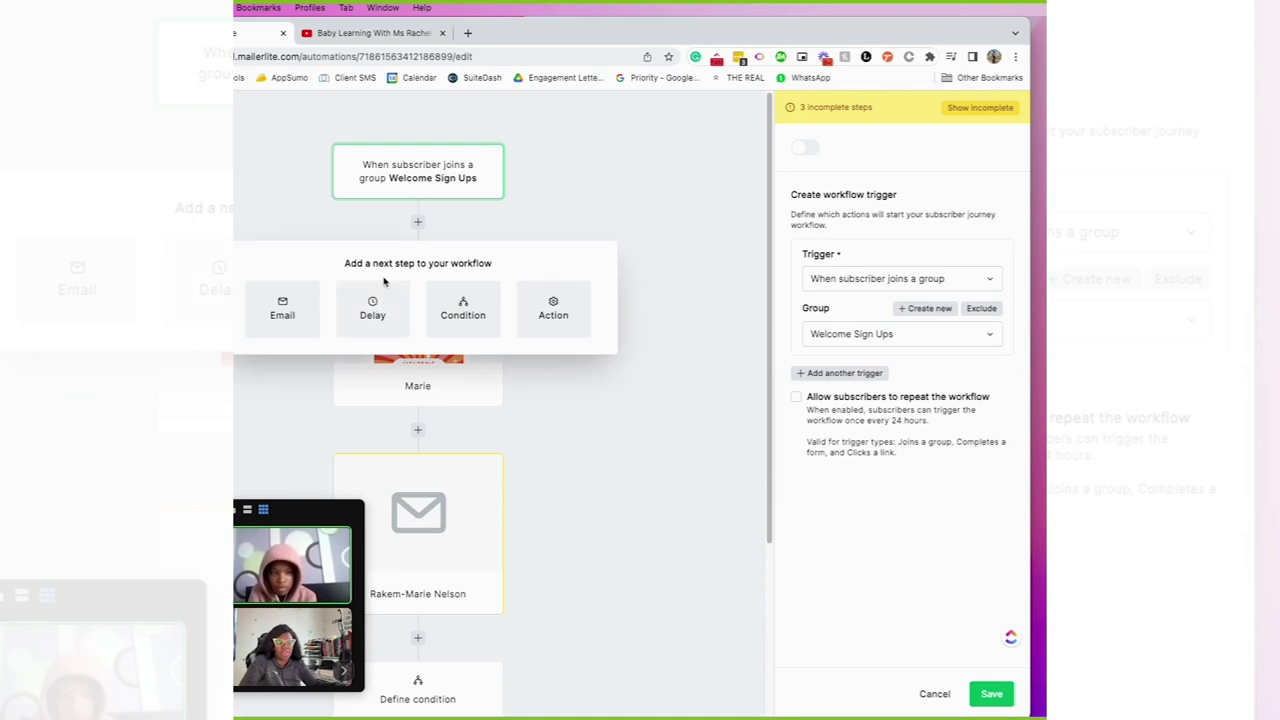
pyautogui.click(390, 315)
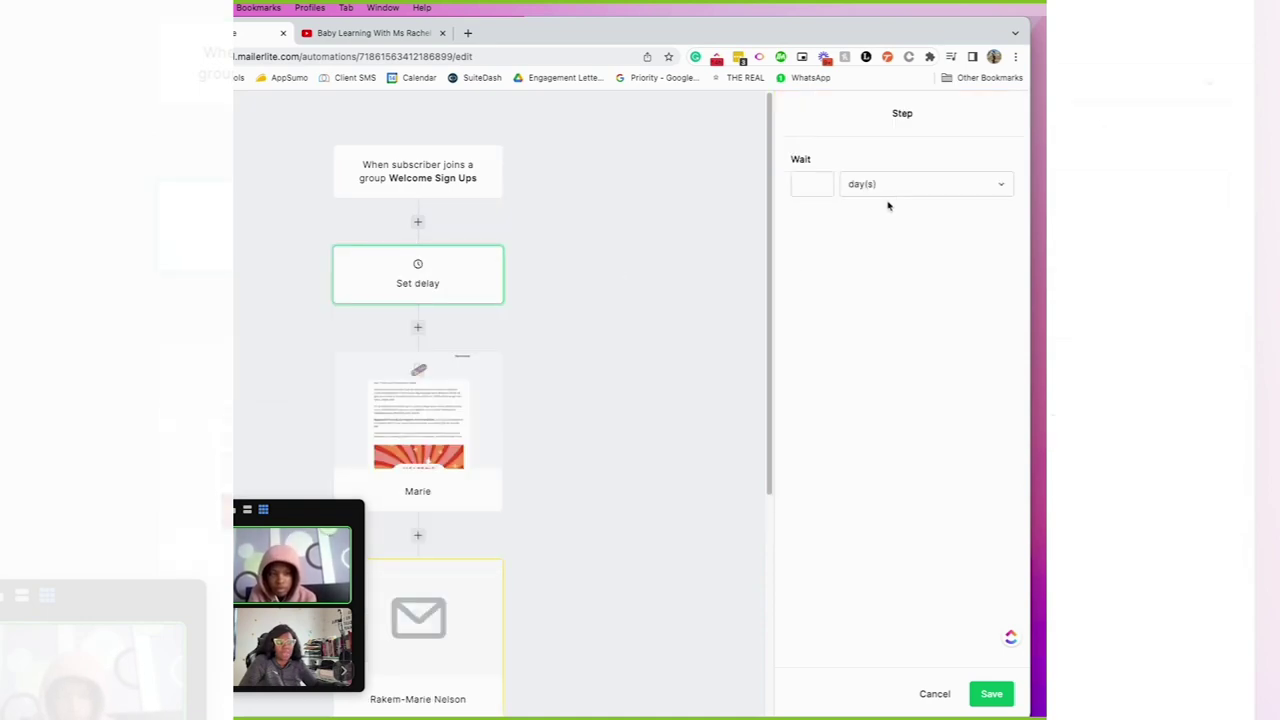
pyautogui.click(888, 190)
pyautogui.scroll(-1, 898, 345)
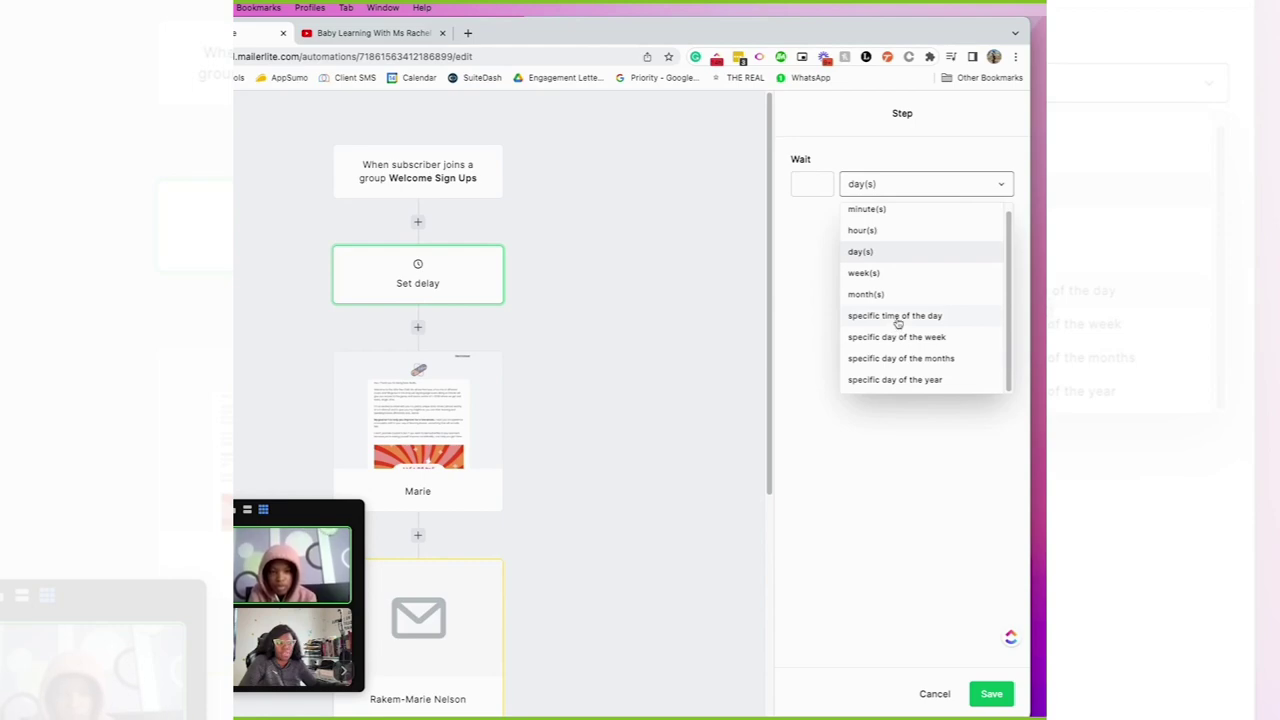
pyautogui.click(908, 381)
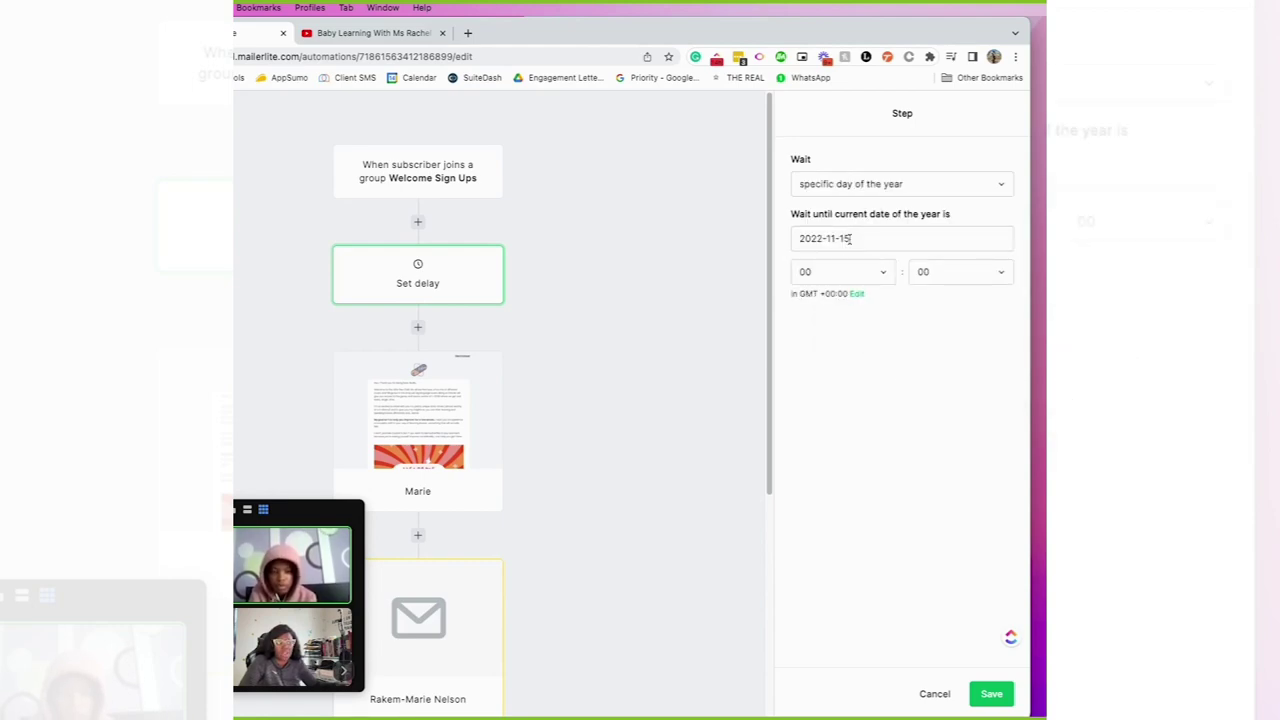
# Set the delay to wait until 2022-11-16 at 02:00
pyautogui.click(849, 238)
pyautogui.click(890, 360)
pyautogui.click(870, 272)
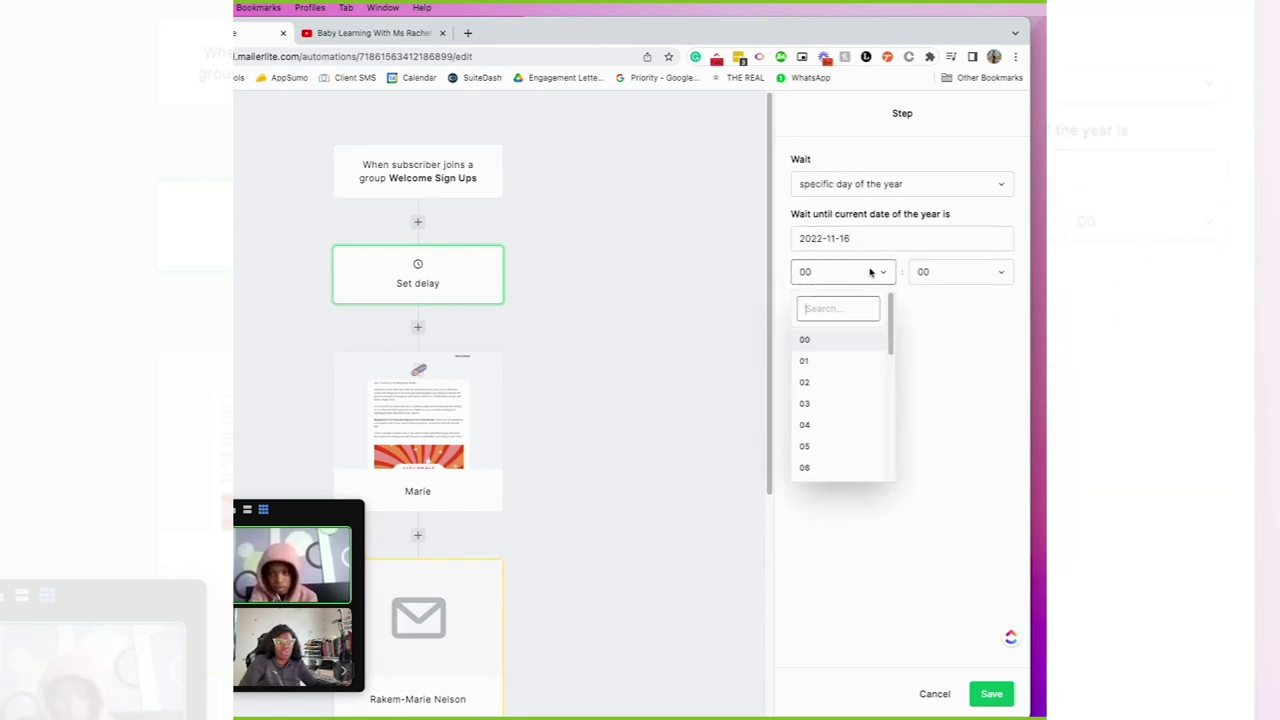
pyautogui.click(860, 294)
# Review the time zone and time format in the account settings, and return to the automation
pyautogui.click(860, 294)
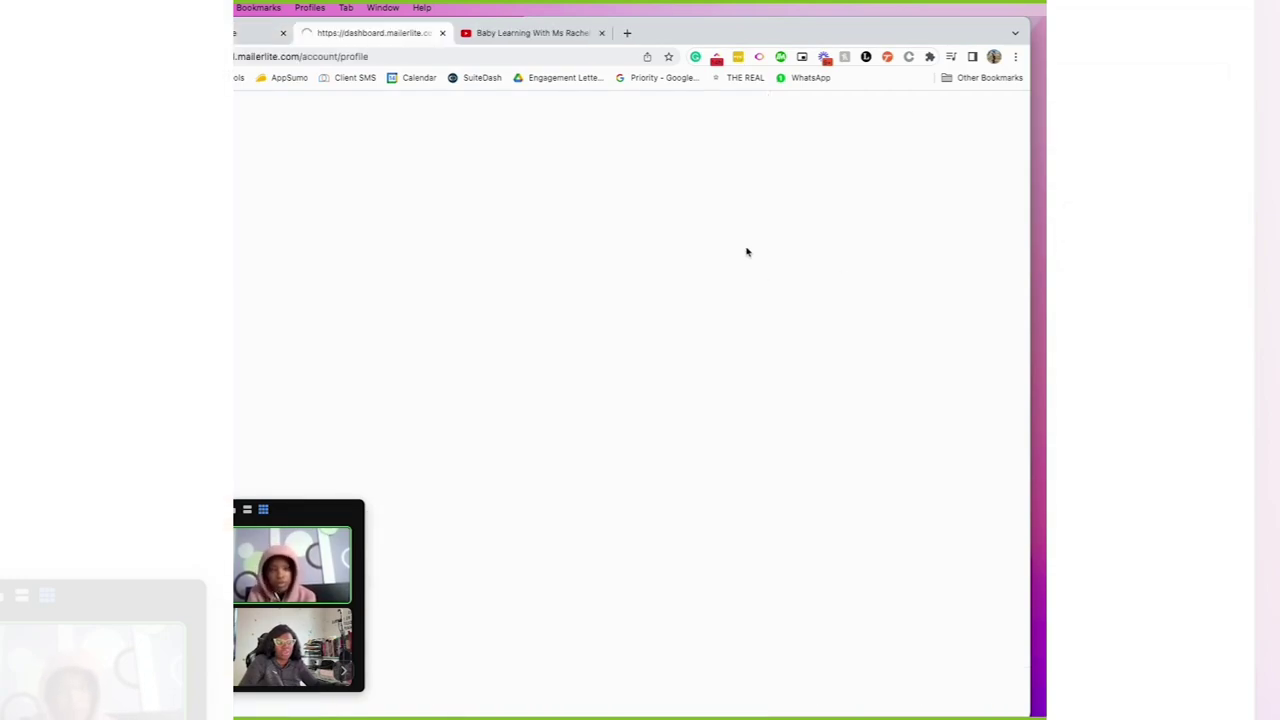
pyautogui.scroll(-5, 443, 343)
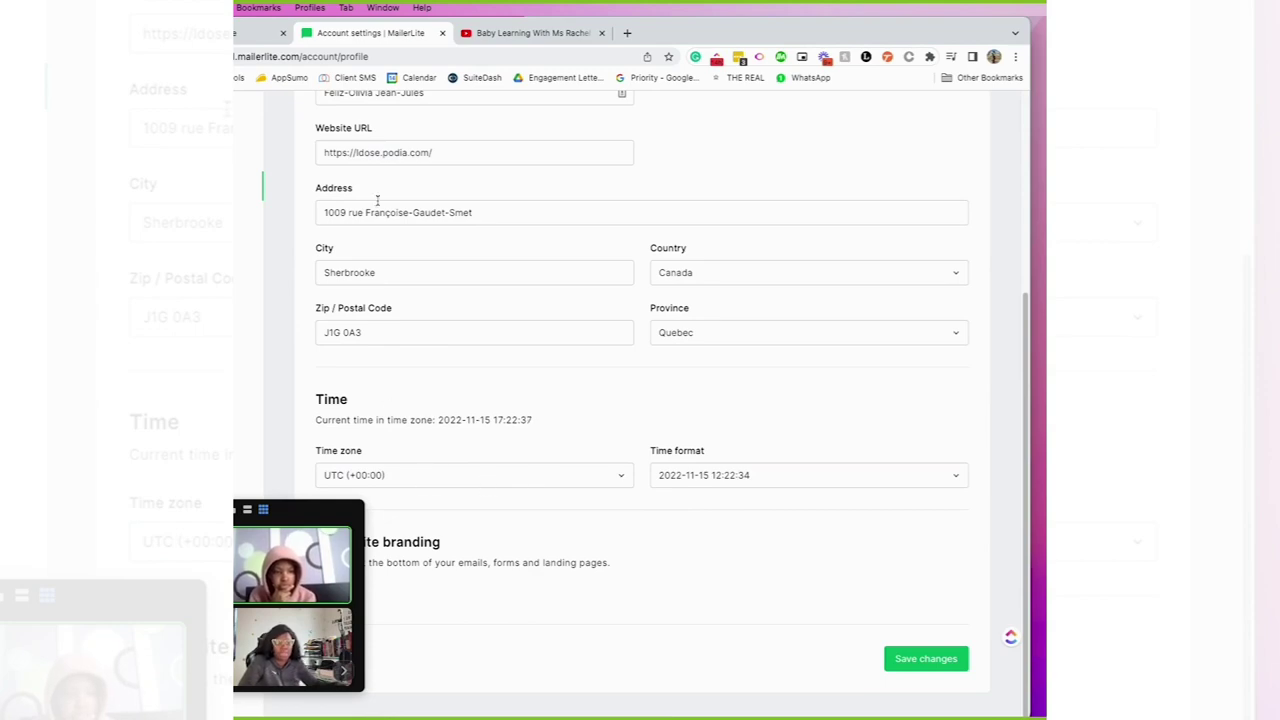
pyautogui.click(258, 33)
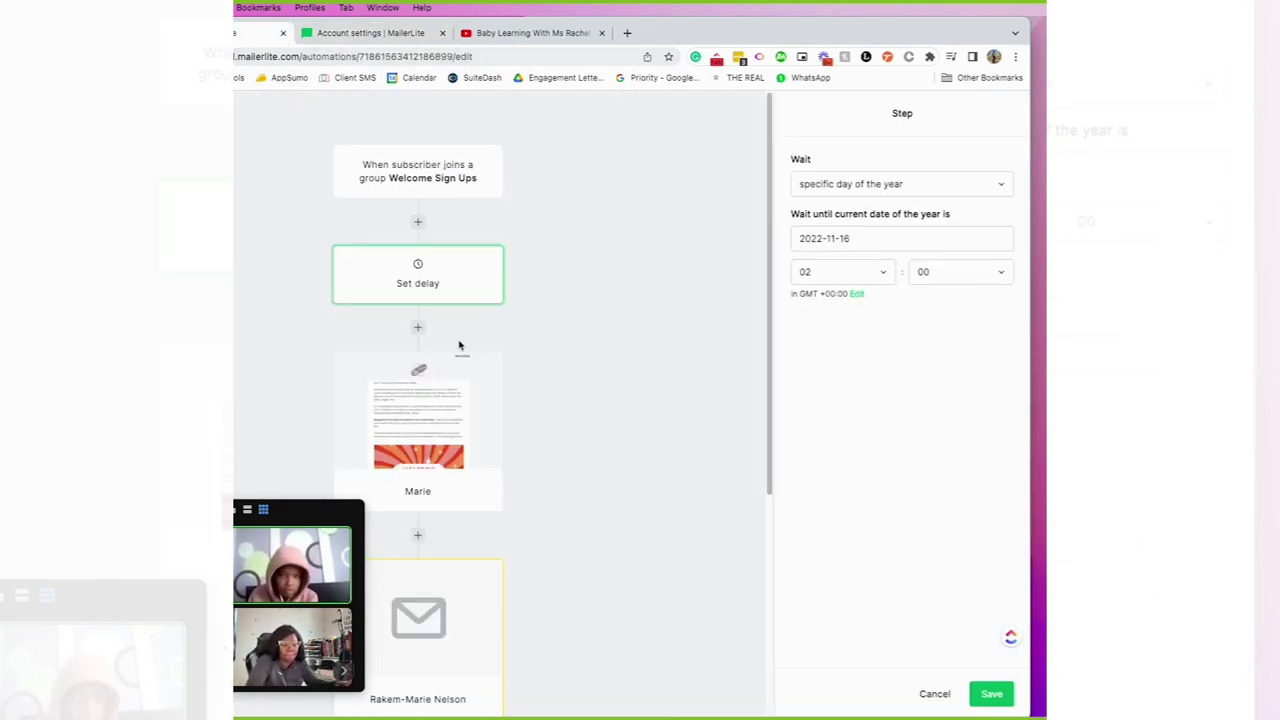
# Leave the automation, reopen the draft Test campaign for editing and go back from its content to its details
pyautogui.moveTo(345, 510); pyautogui.dragTo(288, 458)
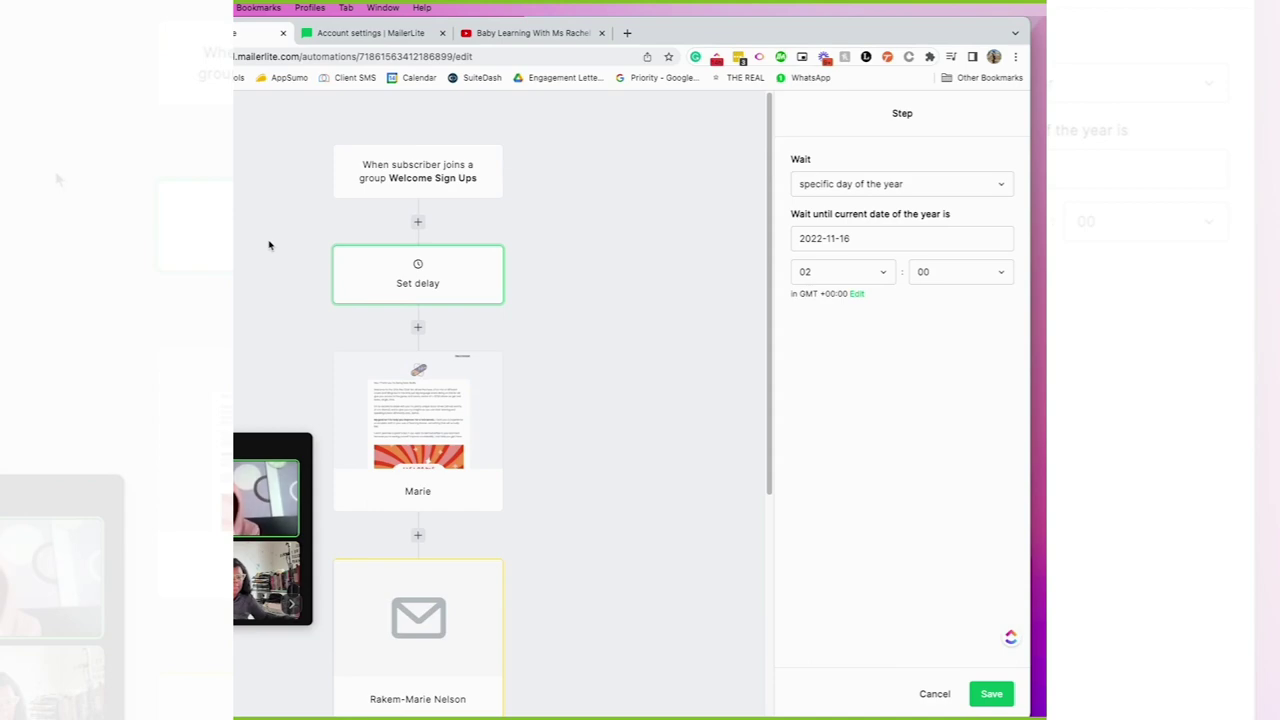
pyautogui.press('super+bracketleft')
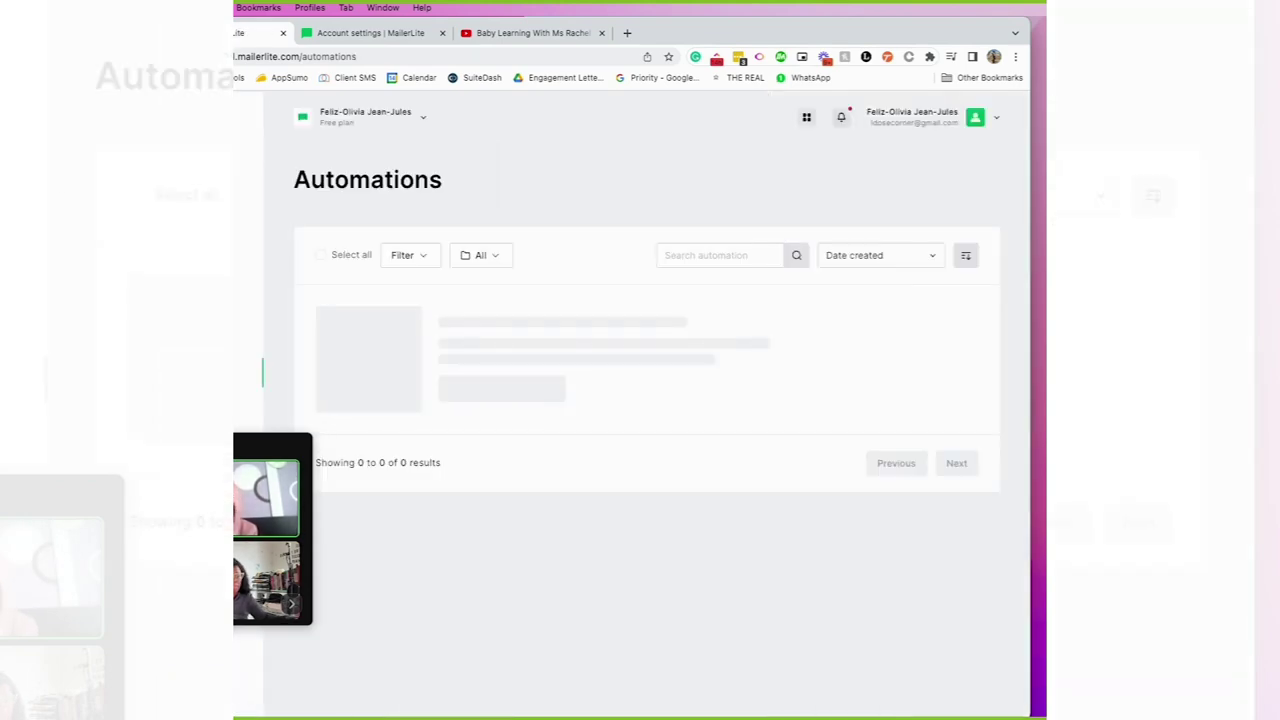
pyautogui.click(255, 224)
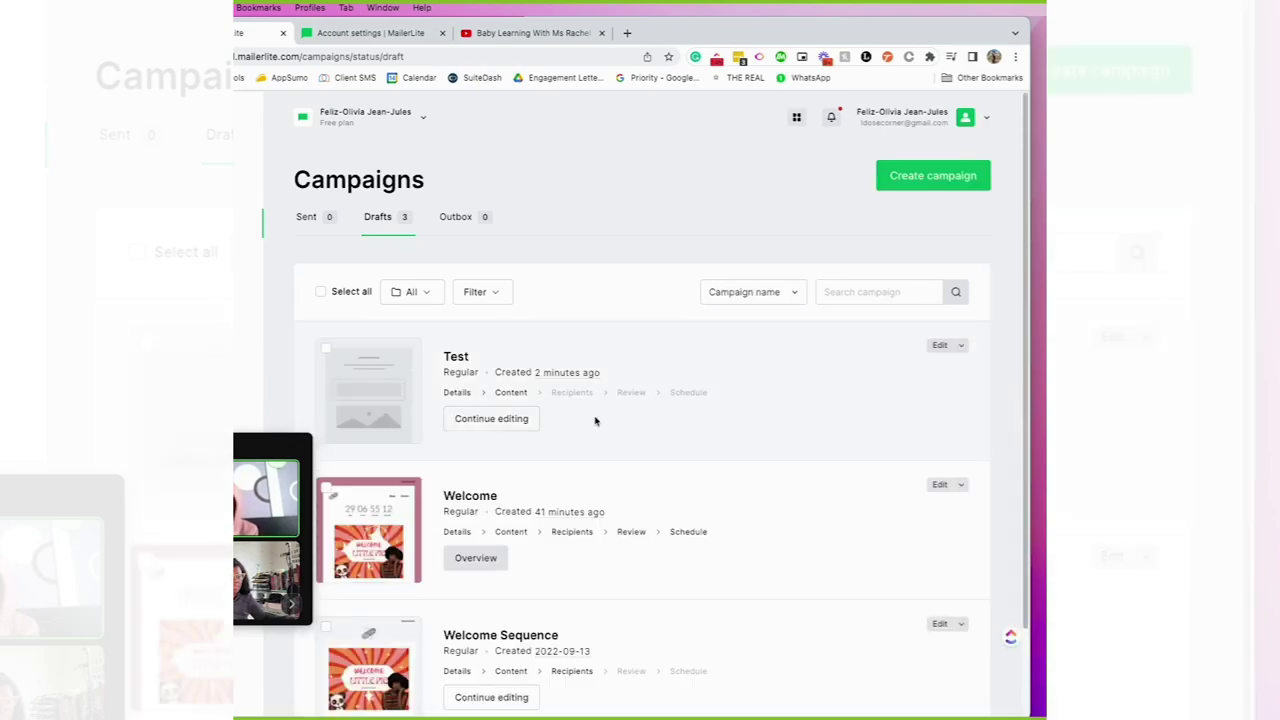
pyautogui.click(952, 346)
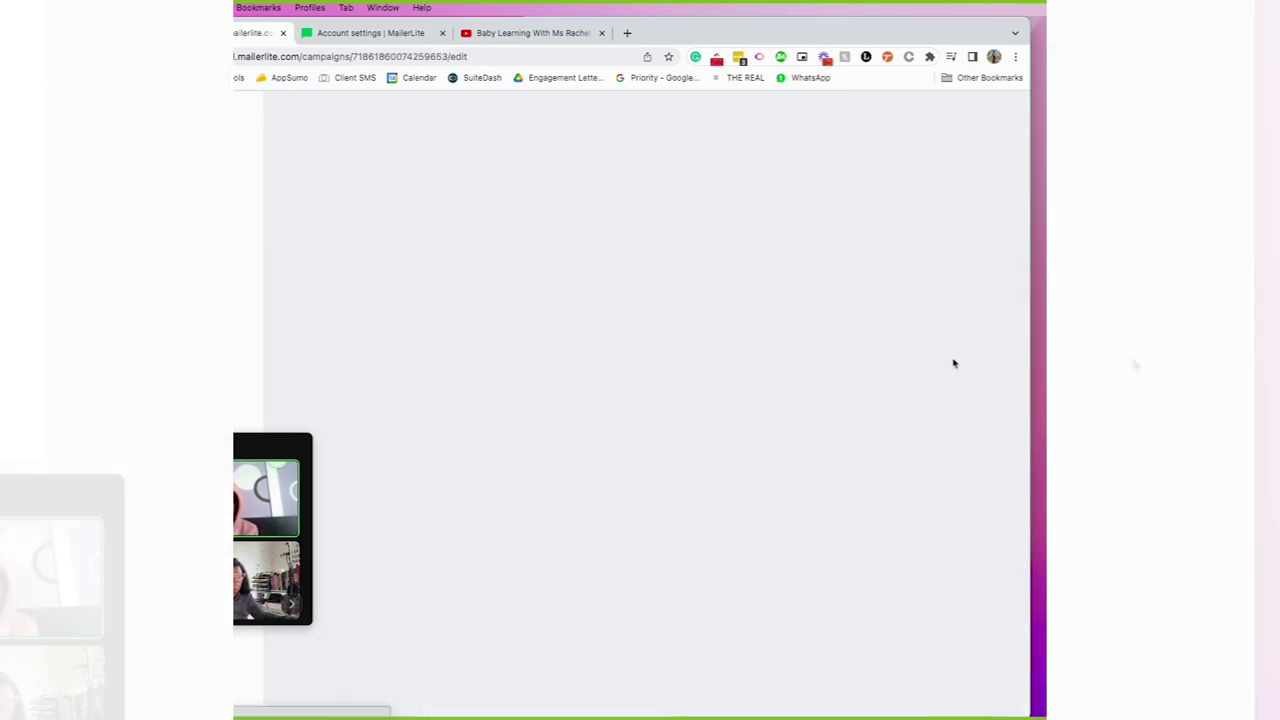
pyautogui.scroll(-5, 523, 420)
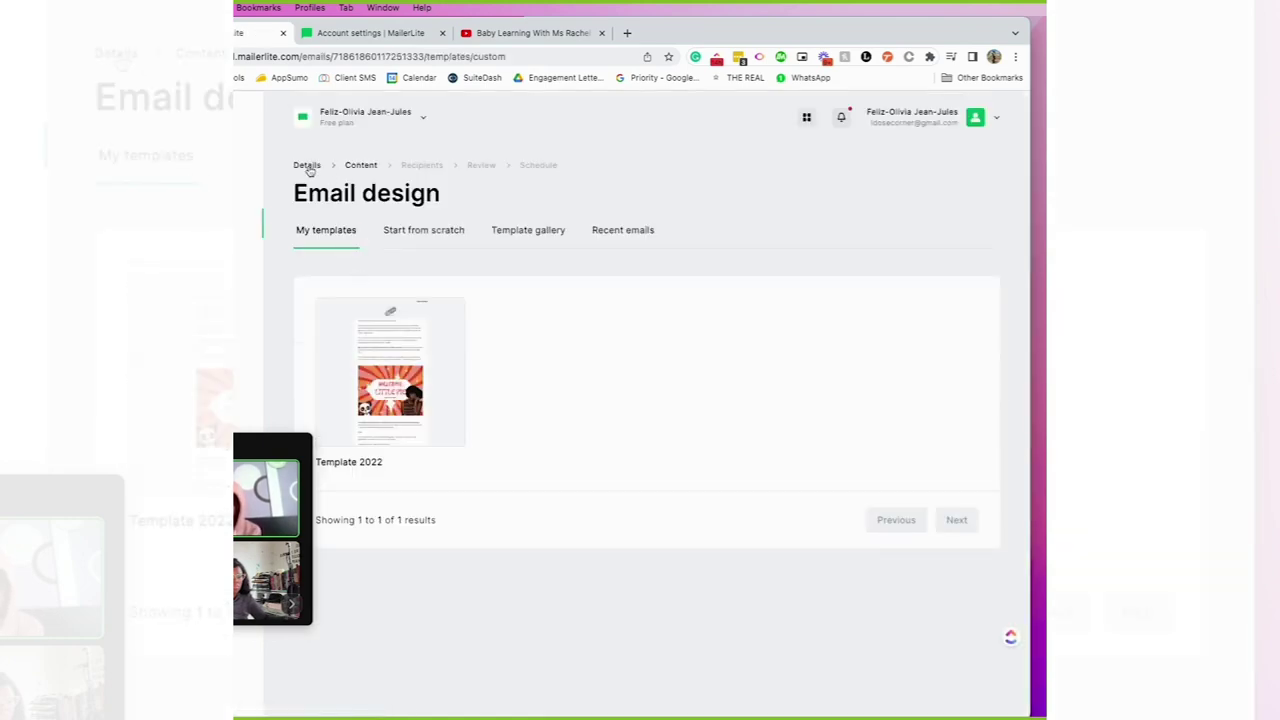
pyautogui.click(306, 166)
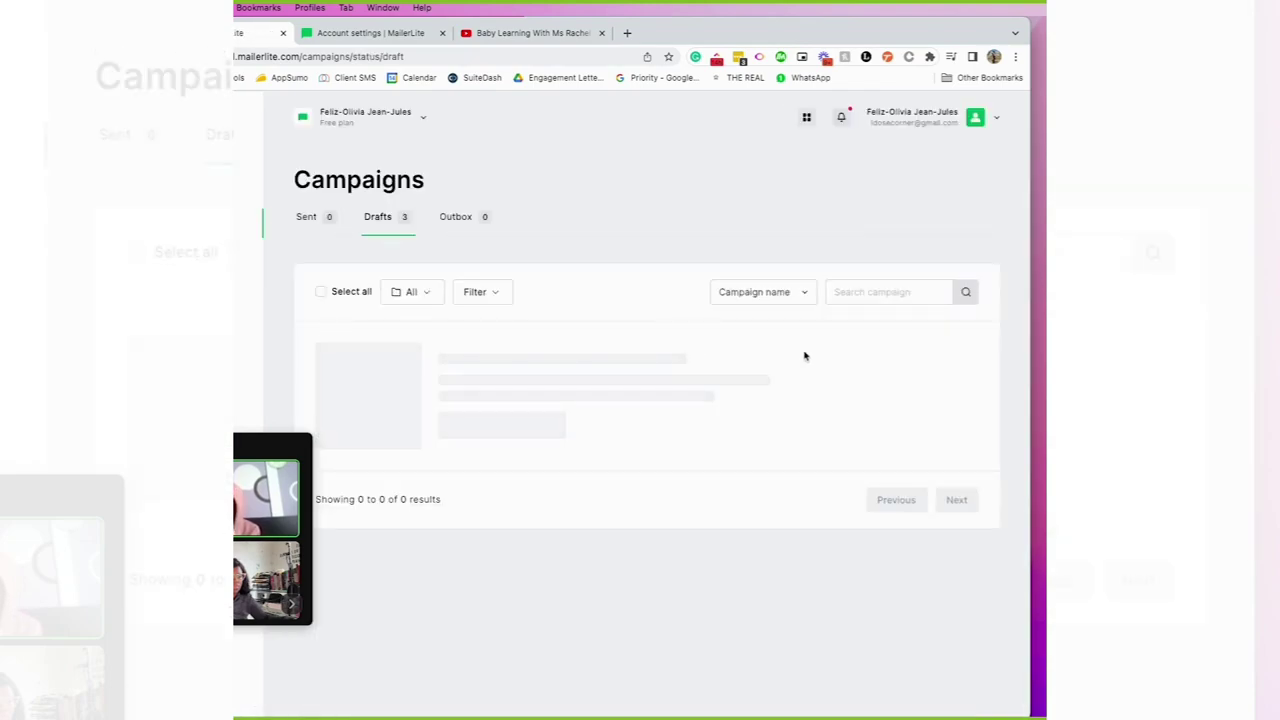
# Delete the draft campaigns Test and Welcome
pyautogui.click(961, 346)
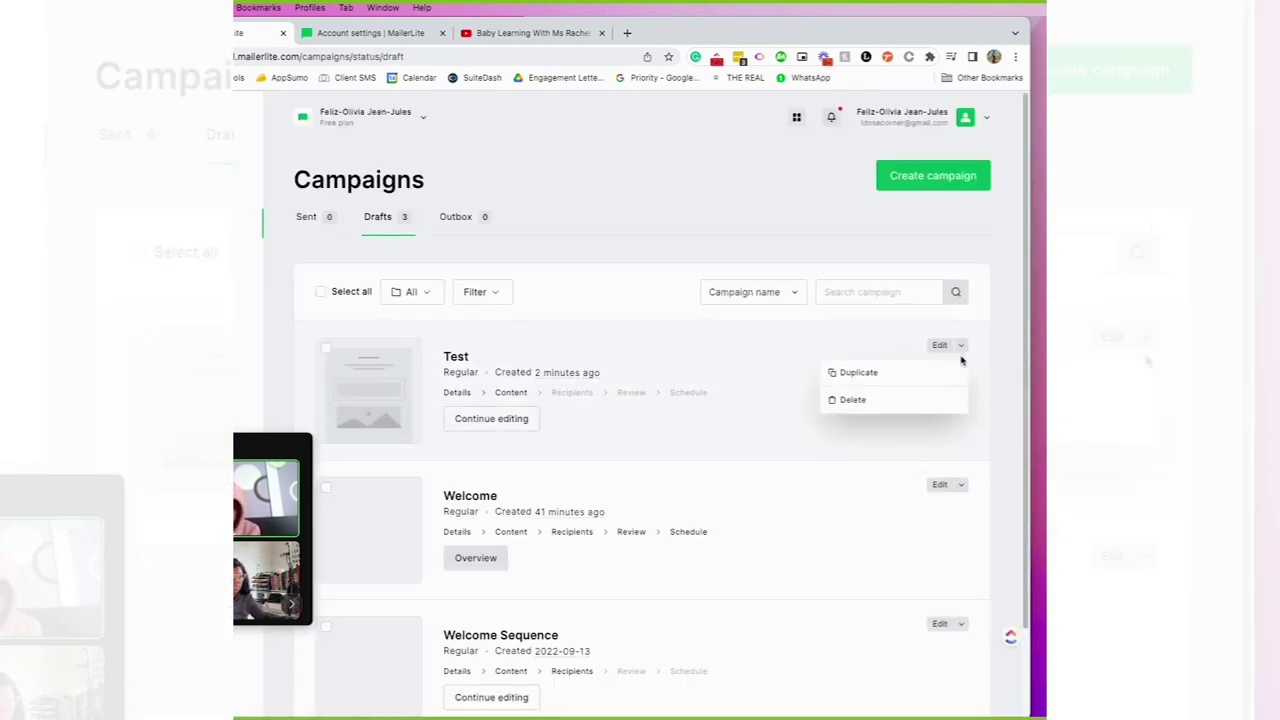
pyautogui.click(914, 400)
pyautogui.click(651, 443)
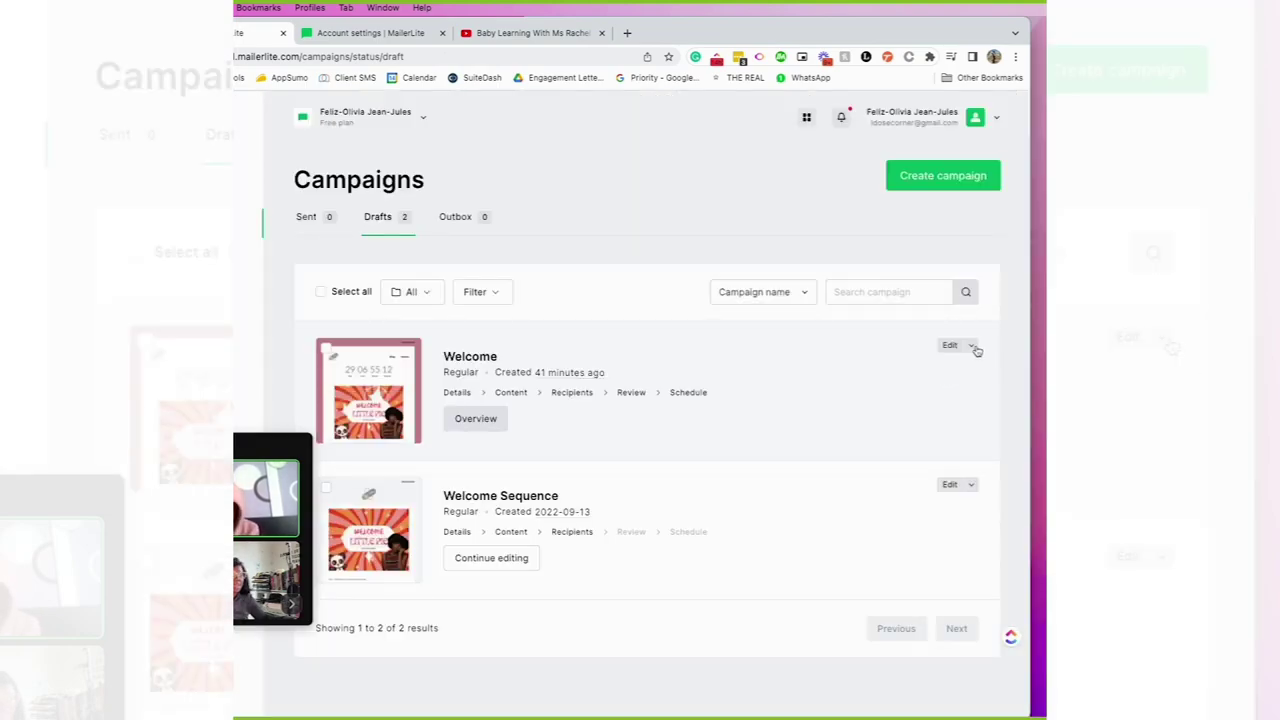
pyautogui.click(973, 346)
pyautogui.click(934, 400)
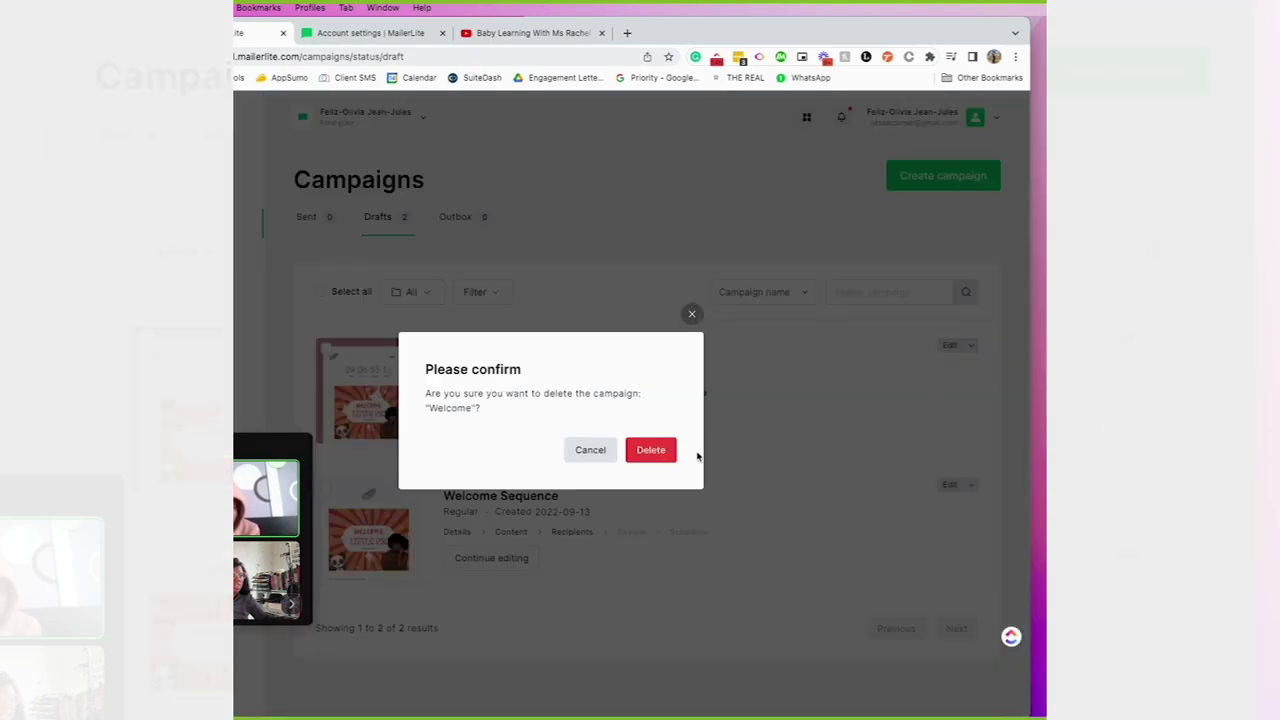
pyautogui.click(655, 450)
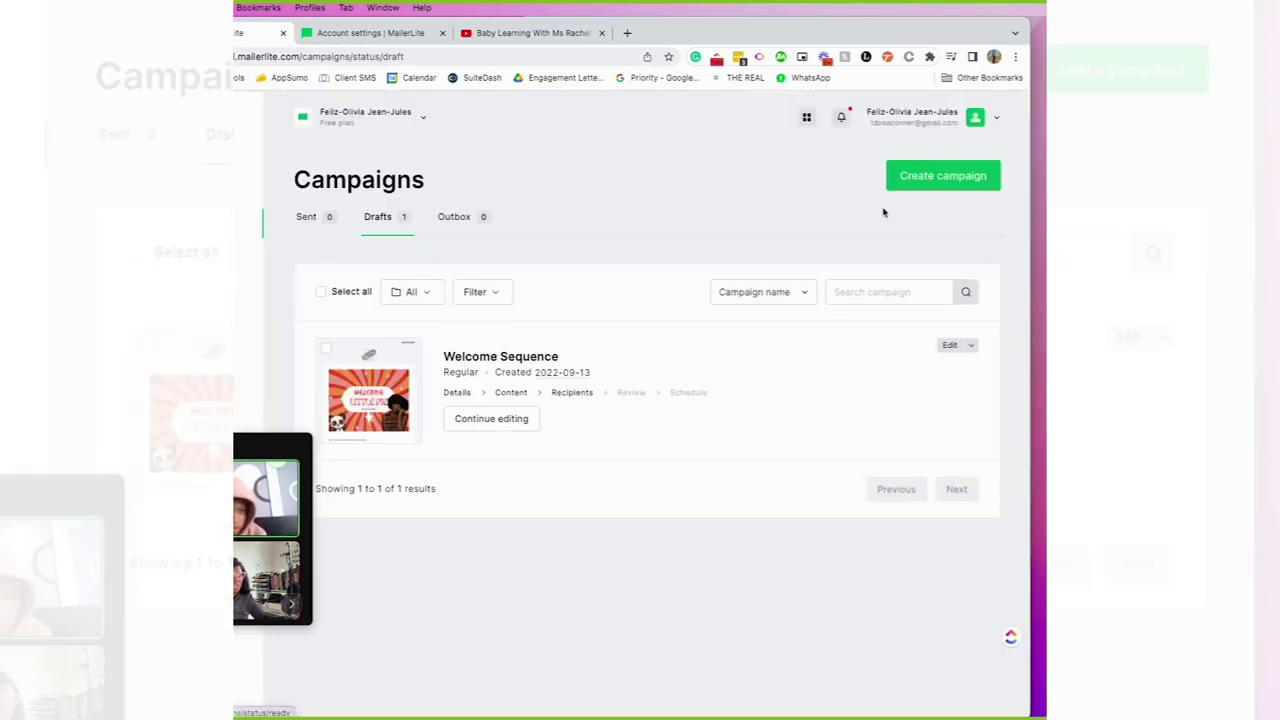
# Create a new A/B split campaign named Test and continue to its details
pyautogui.click(928, 175)
pyautogui.click(438, 451)
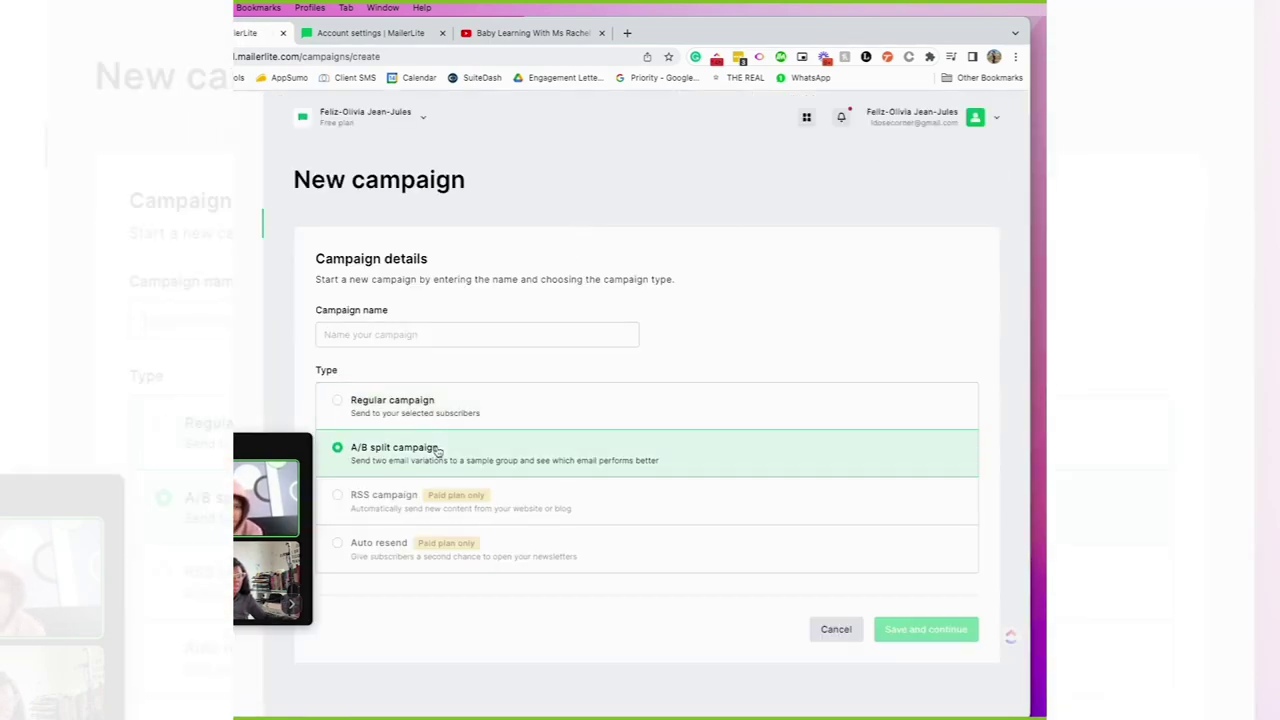
pyautogui.click(428, 338)
pyautogui.click(429, 436)
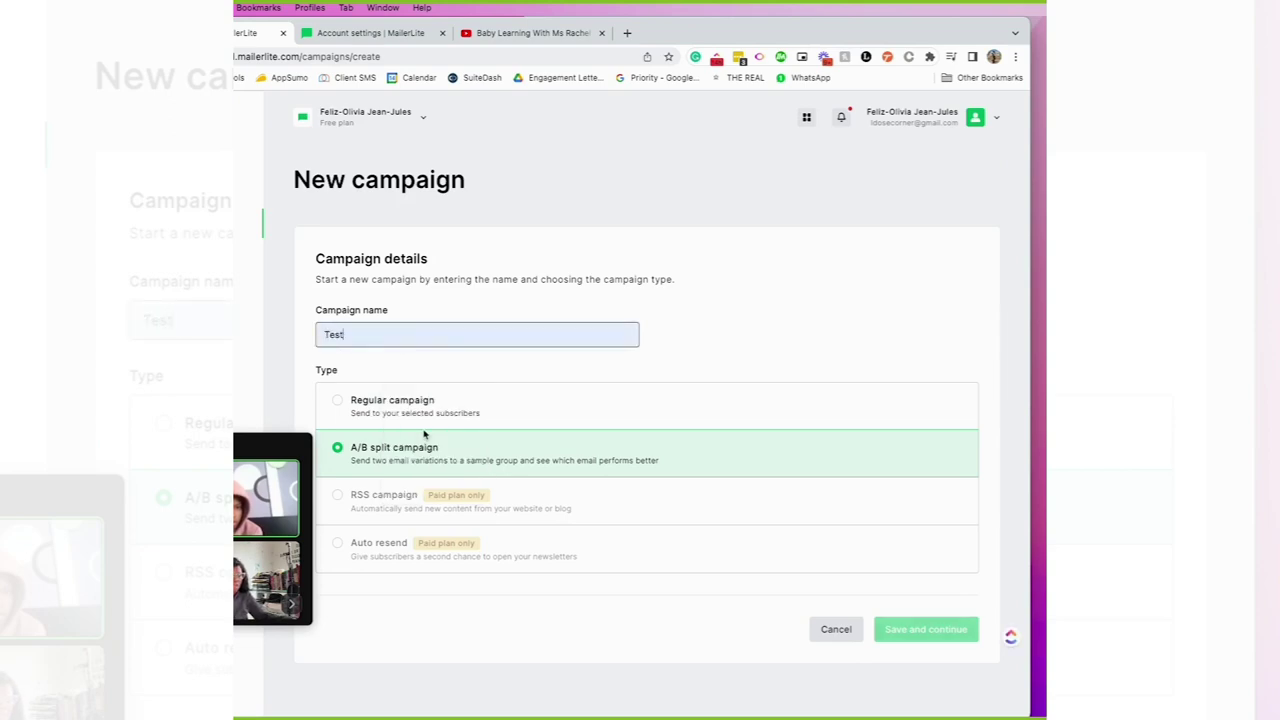
pyautogui.press('Return')
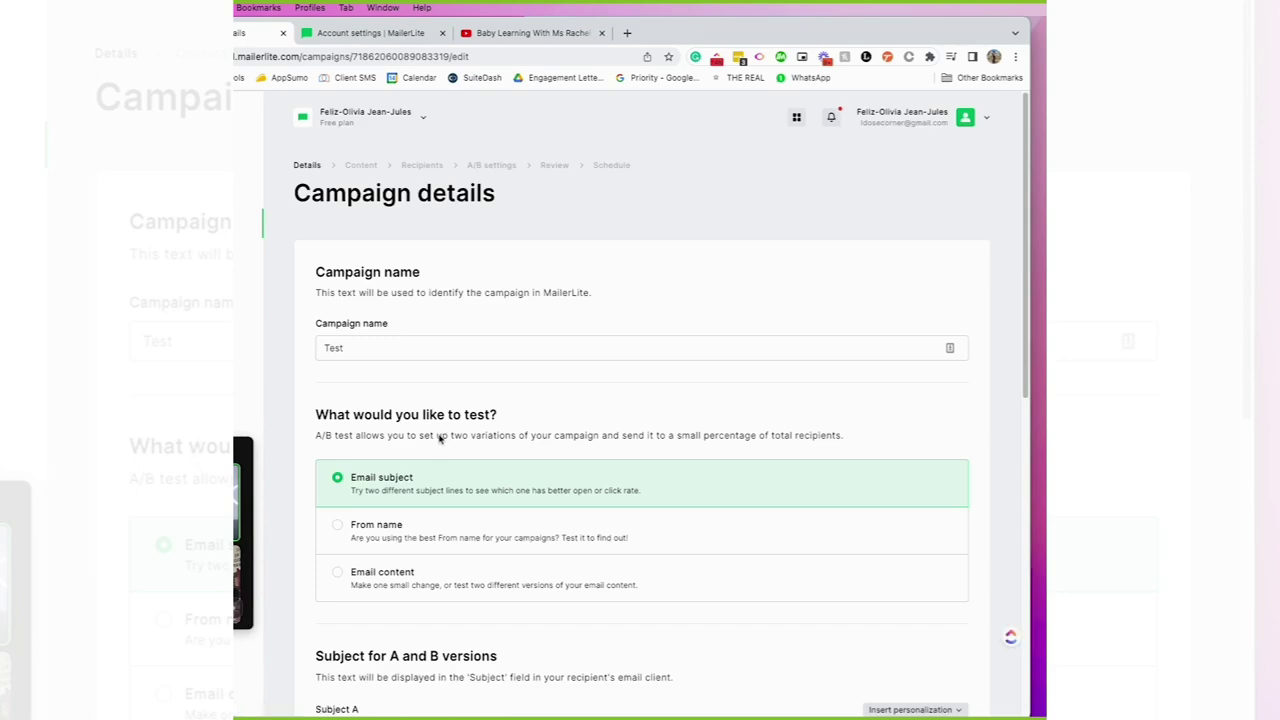
# Choose Email content as the element to compare in the A/B test
pyautogui.scroll(-2, 438, 438)
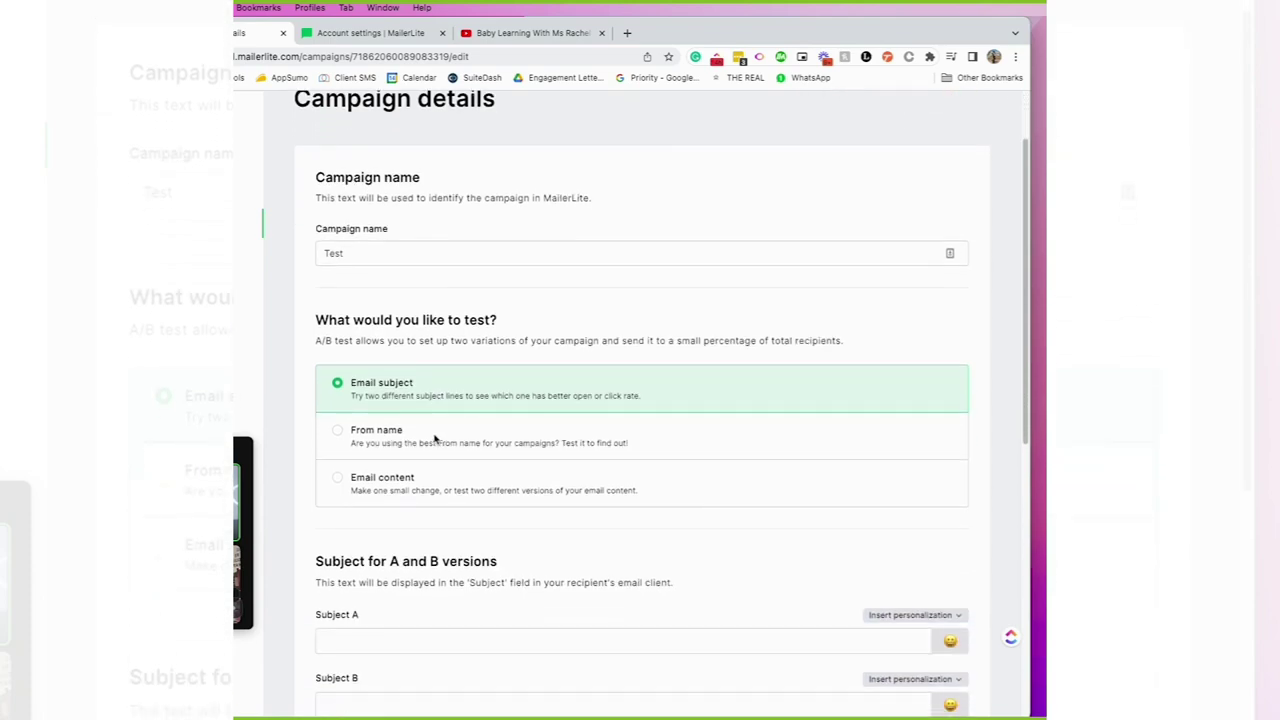
pyautogui.scroll(-1, 433, 437)
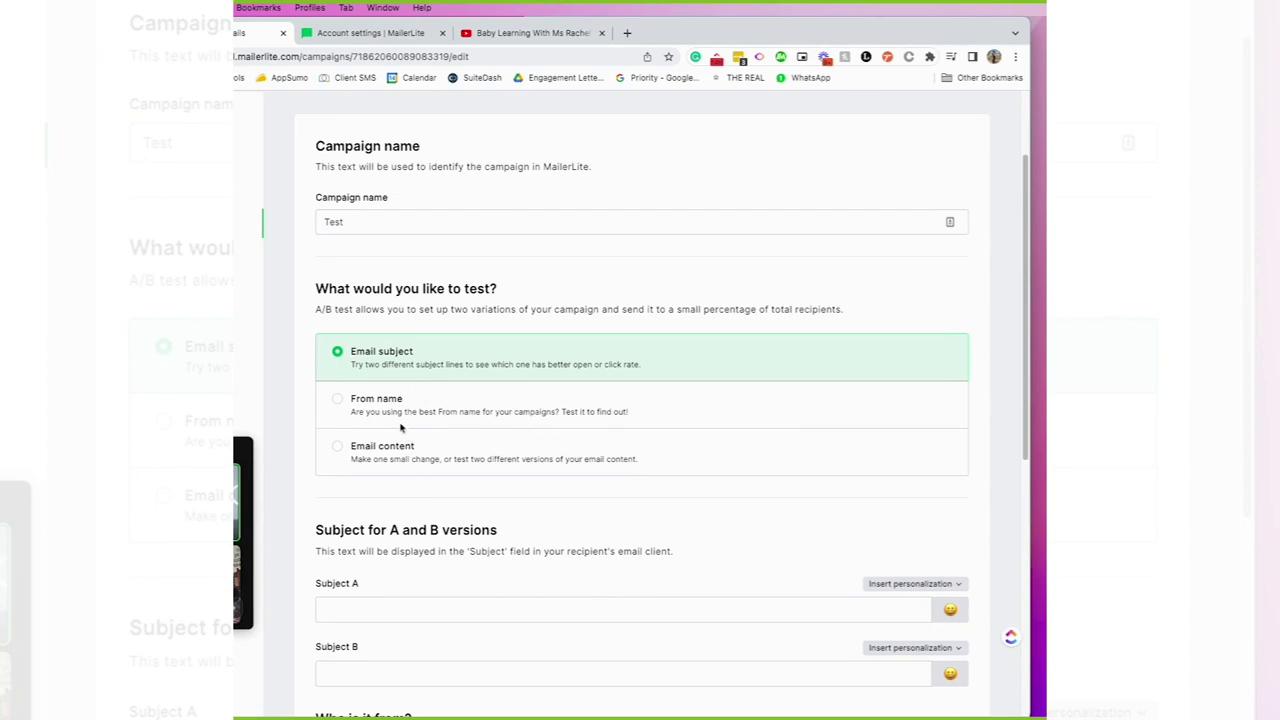
pyautogui.click(401, 426)
pyautogui.click(392, 447)
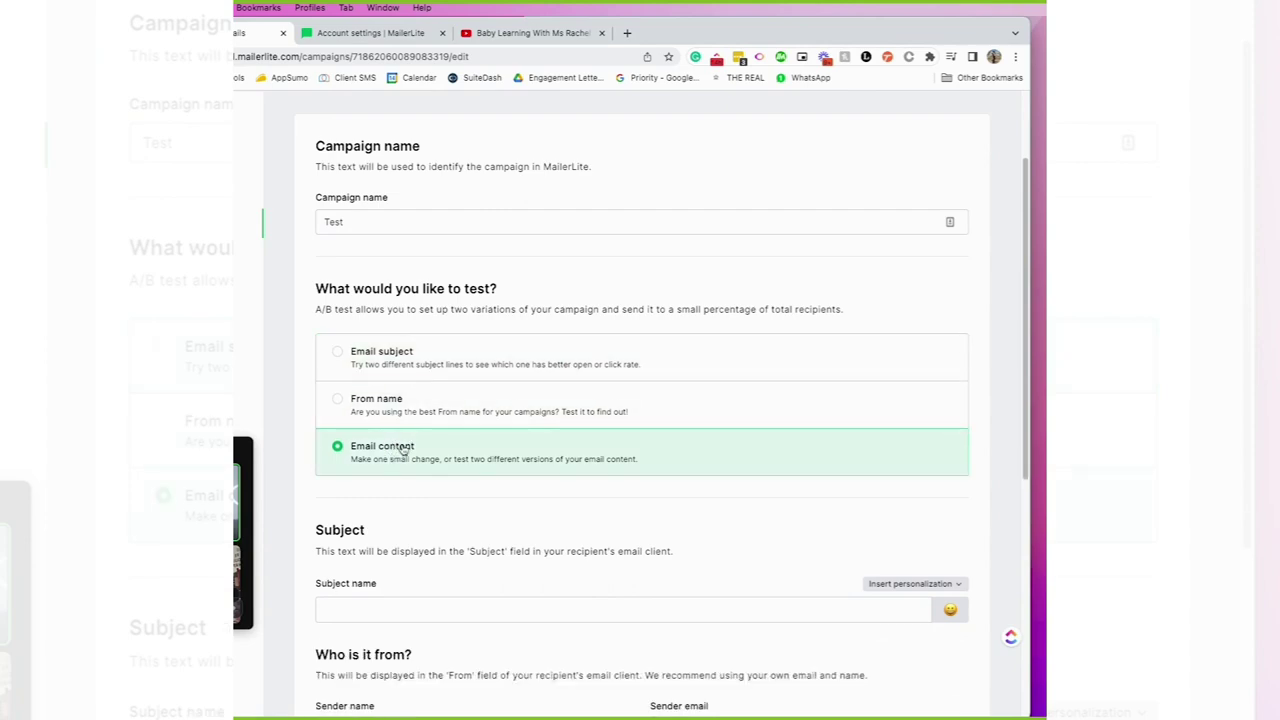
# Review the sender, tracking and language settings of the campaign and enter "test" as its subject
pyautogui.scroll(-6, 404, 450)
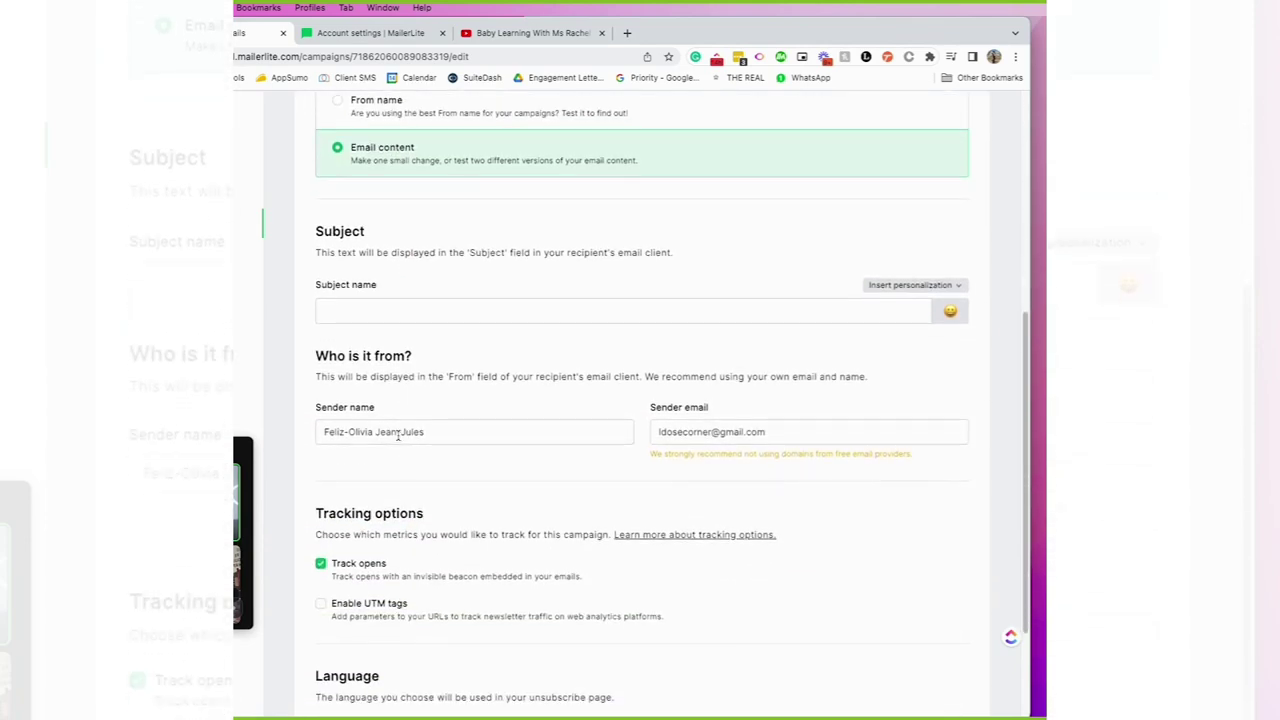
pyautogui.scroll(-3, 398, 436)
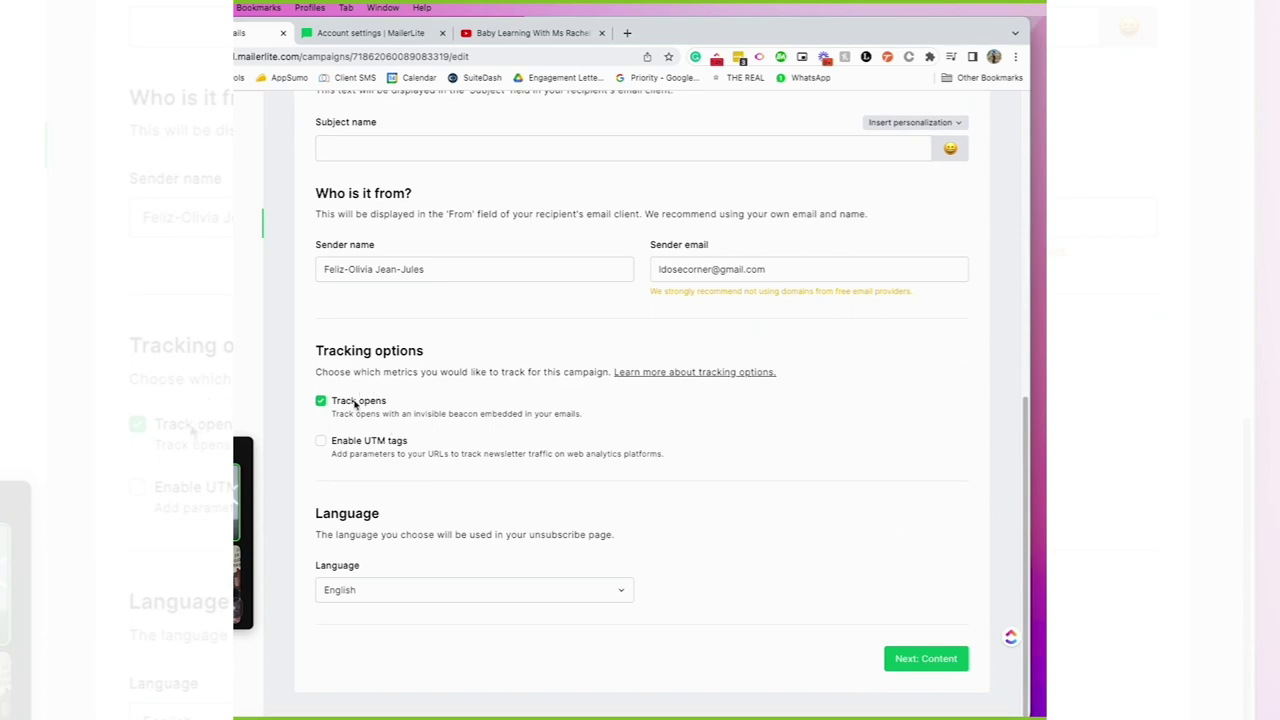
pyautogui.scroll(5, 355, 403)
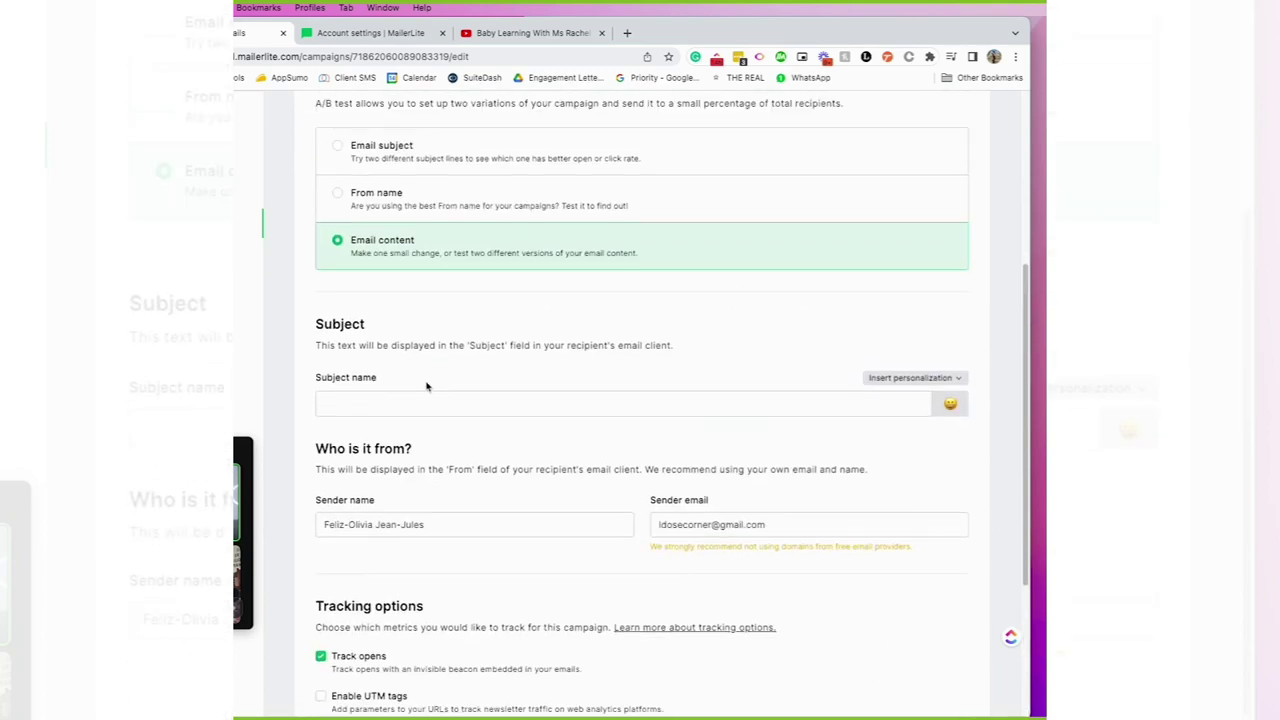
pyautogui.scroll(5, 426, 386)
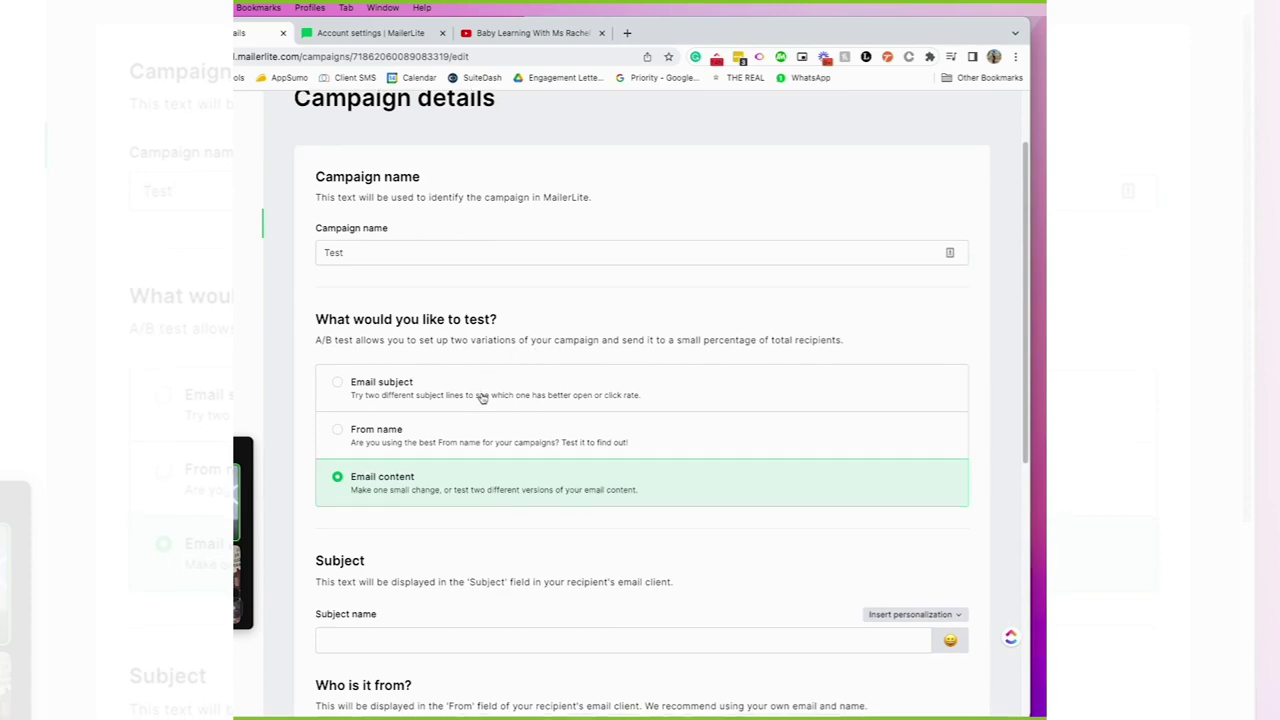
pyautogui.scroll(-1, 483, 396)
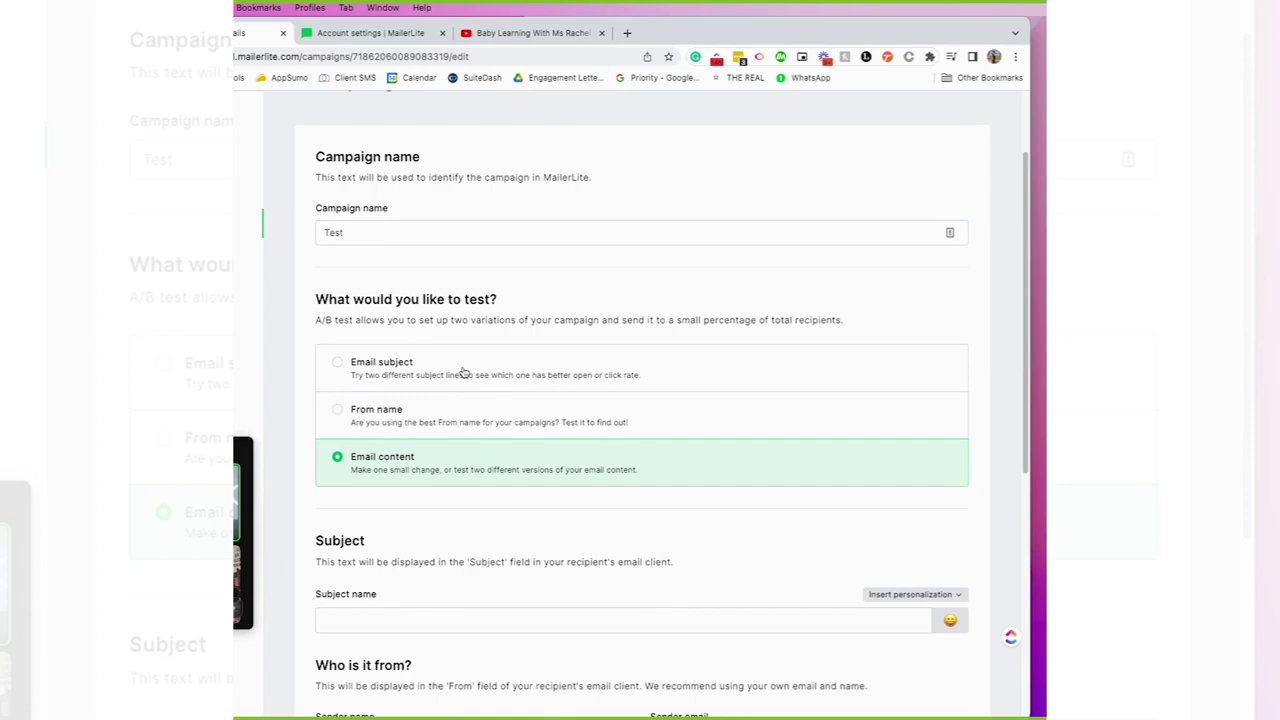
pyautogui.scroll(-5, 455, 440)
pyautogui.click(464, 374)
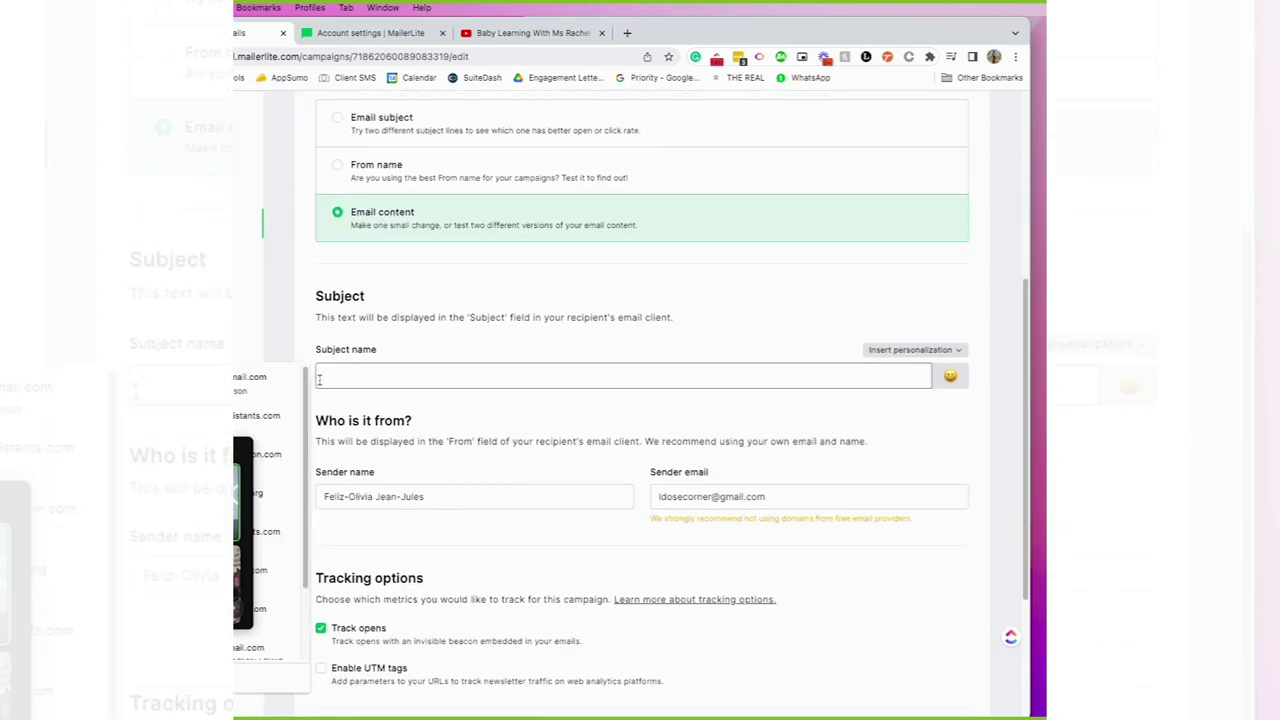
pyautogui.write('test')
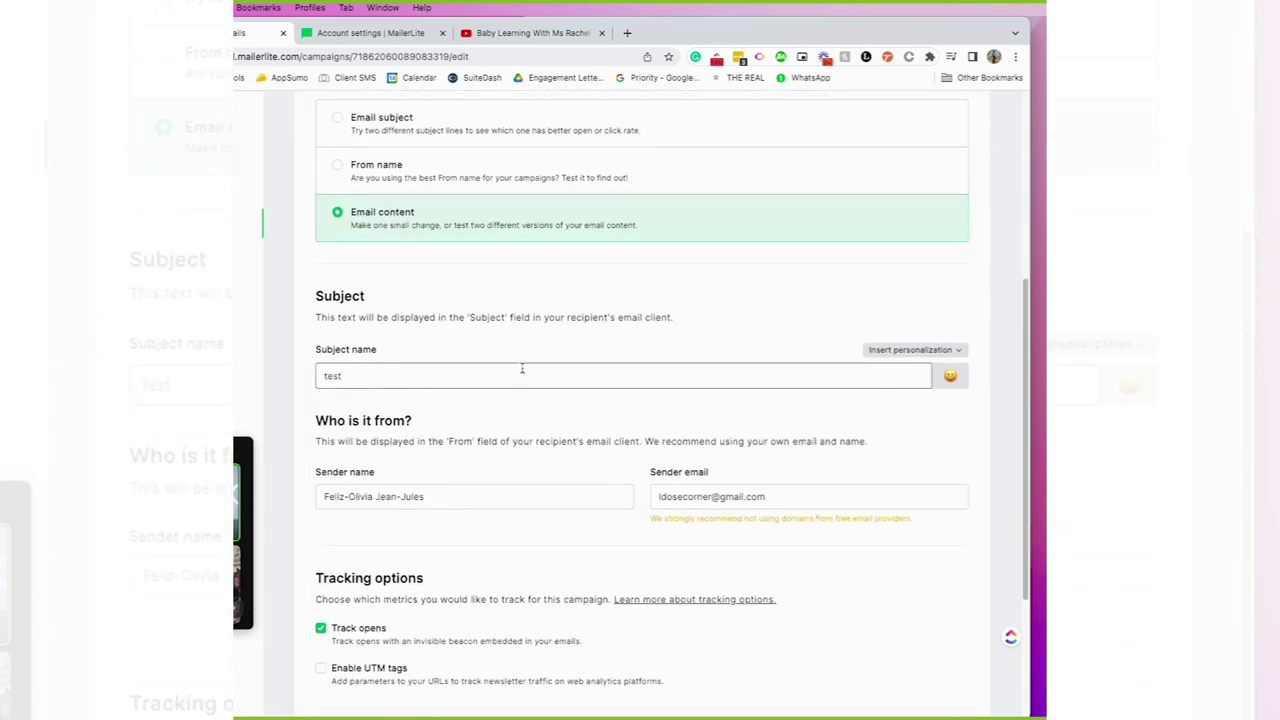
# Switch the tested element to Email subject and From name to compare their fields, and return to Email content
pyautogui.scroll(-5, 494, 346)
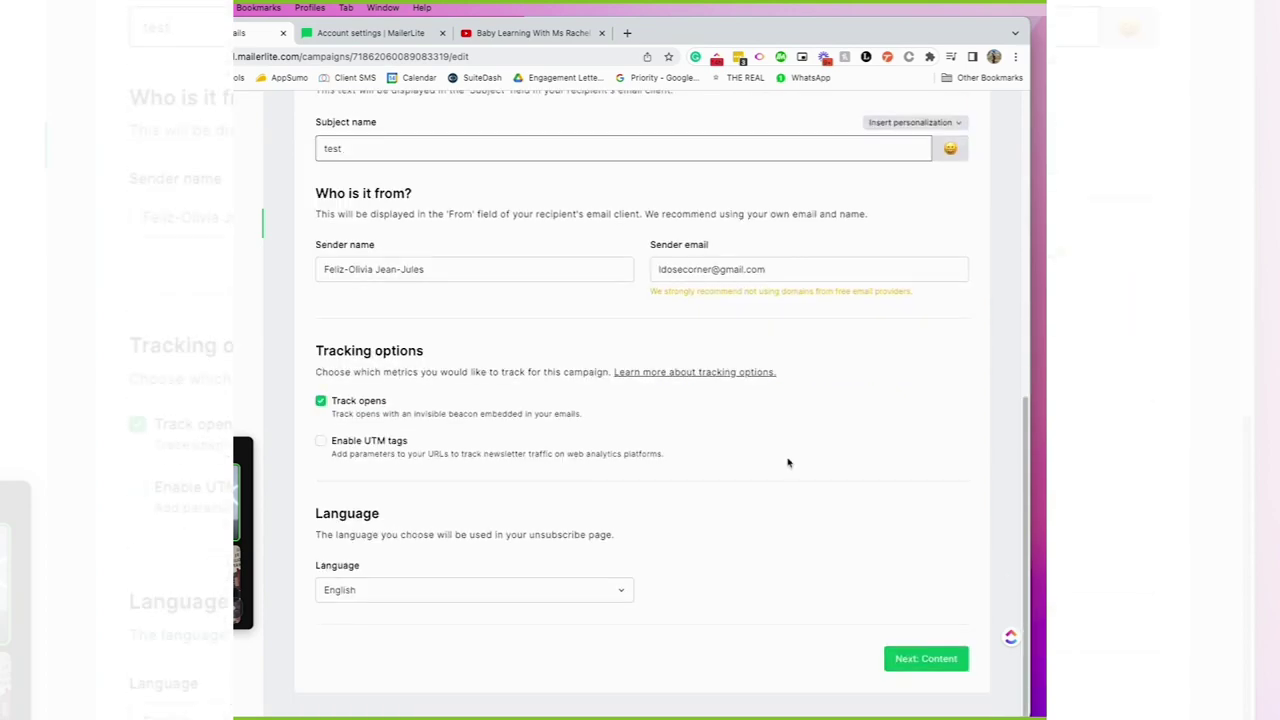
pyautogui.scroll(6, 884, 628)
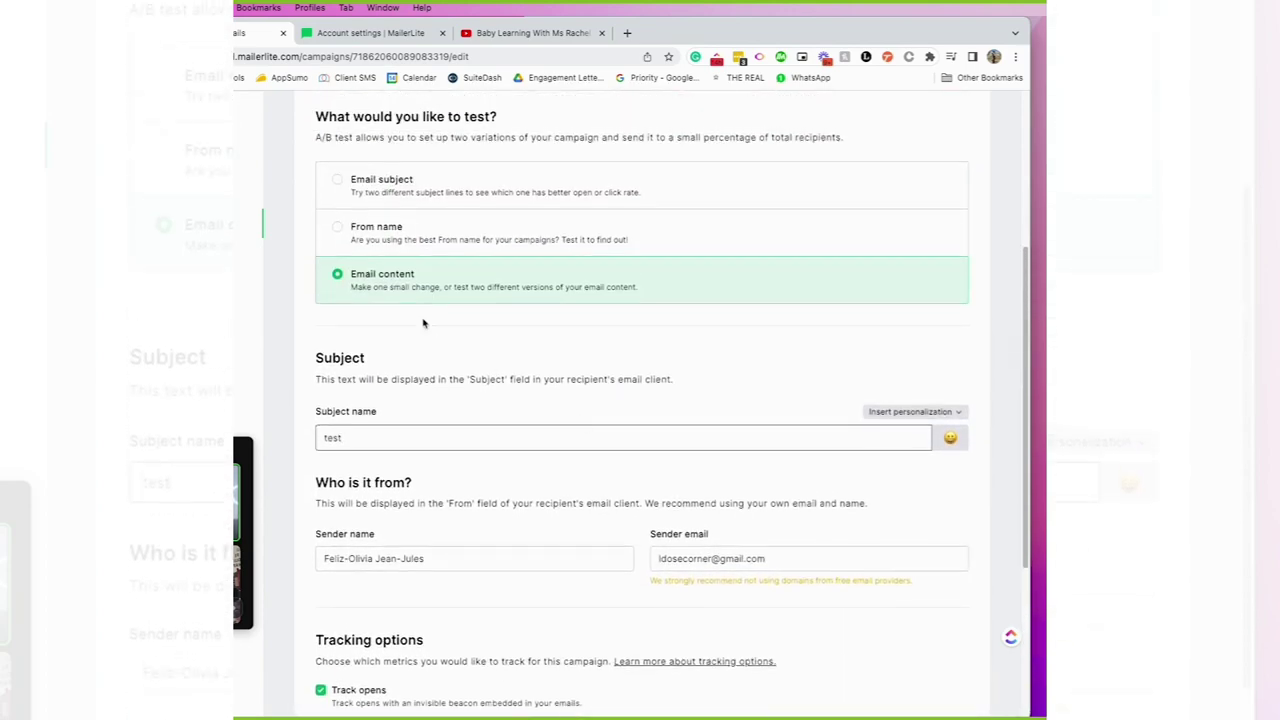
pyautogui.click(377, 185)
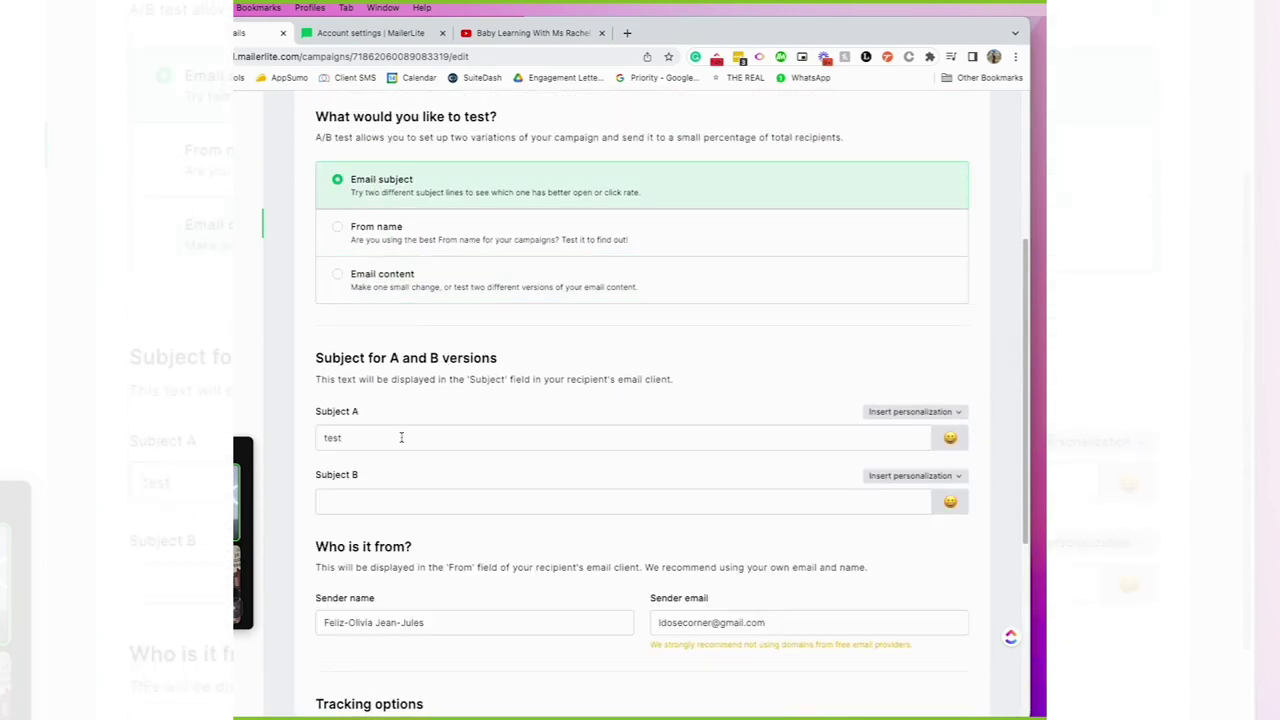
pyautogui.scroll(2, 417, 500)
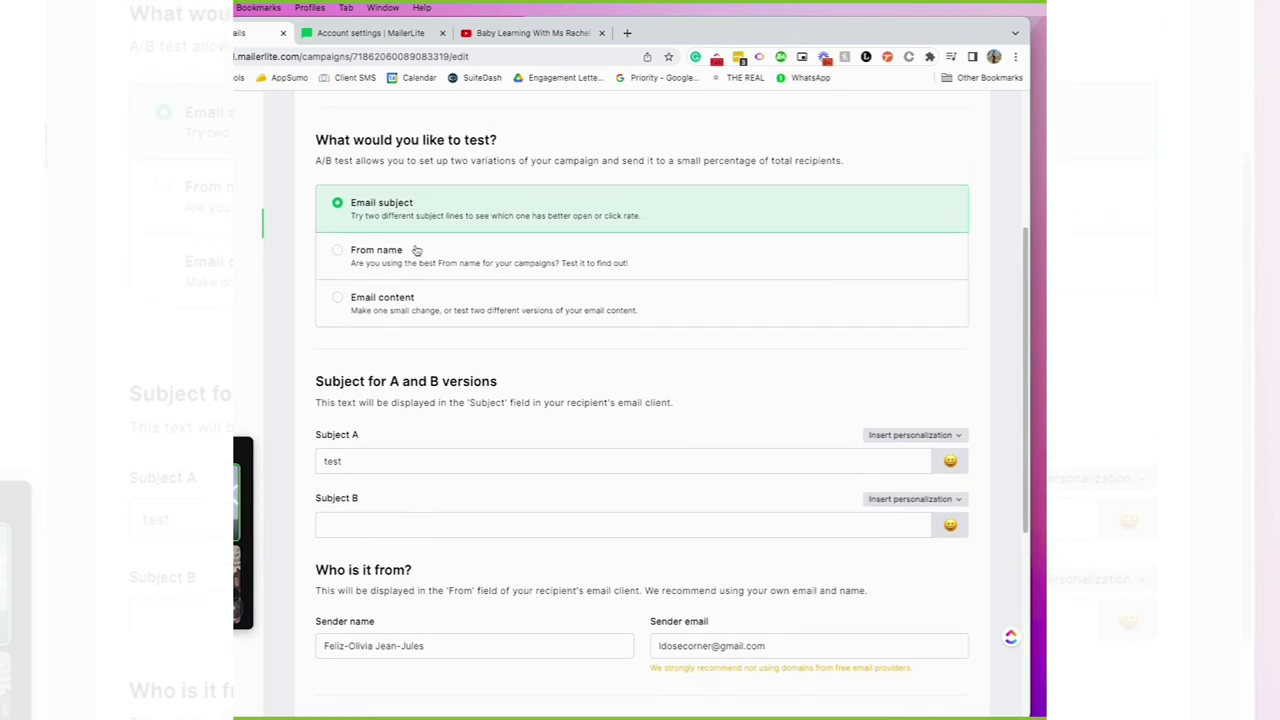
pyautogui.click(413, 252)
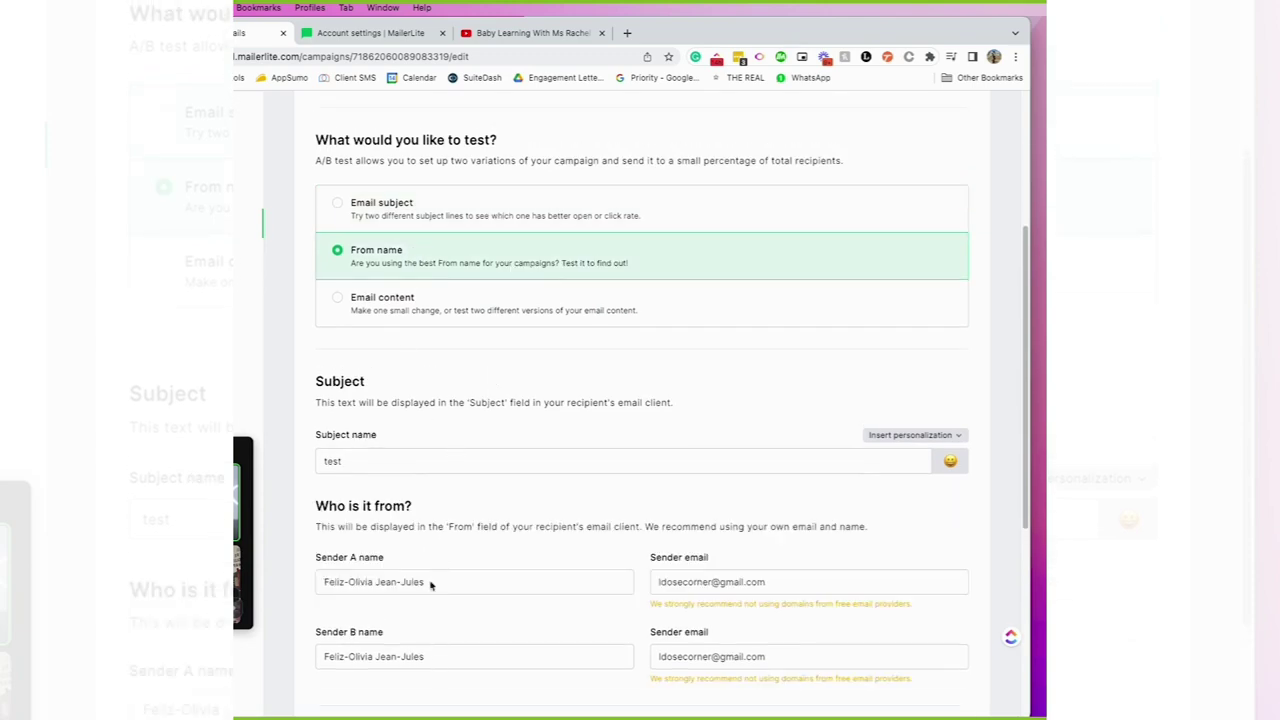
pyautogui.click(414, 310)
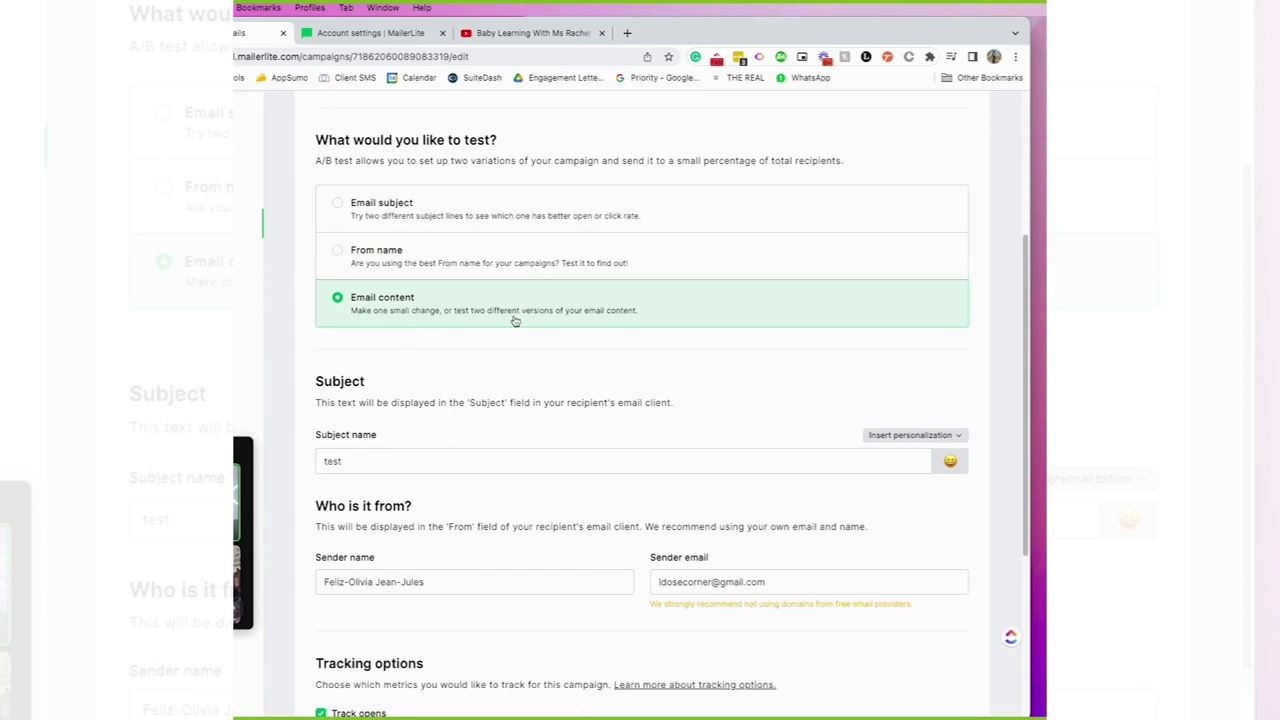
# Continue to the content of version A and apply the saved Little Pies welcome template
pyautogui.scroll(-5, 530, 430)
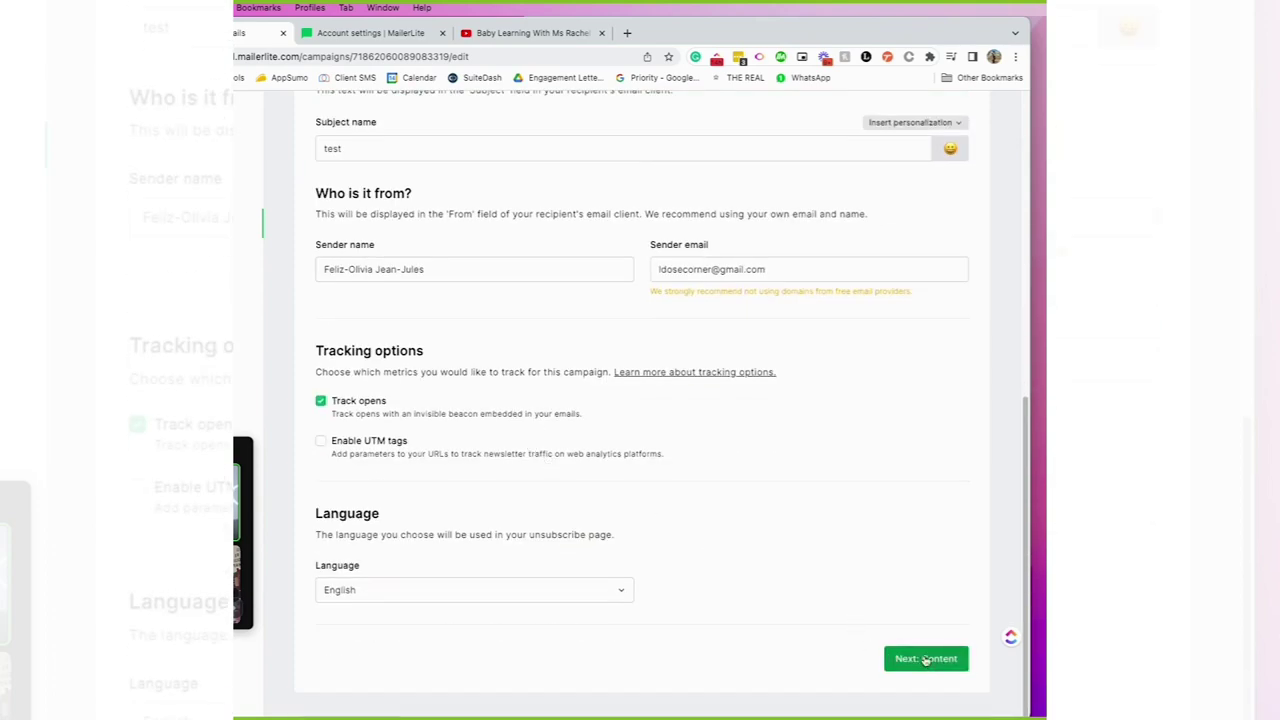
pyautogui.click(926, 661)
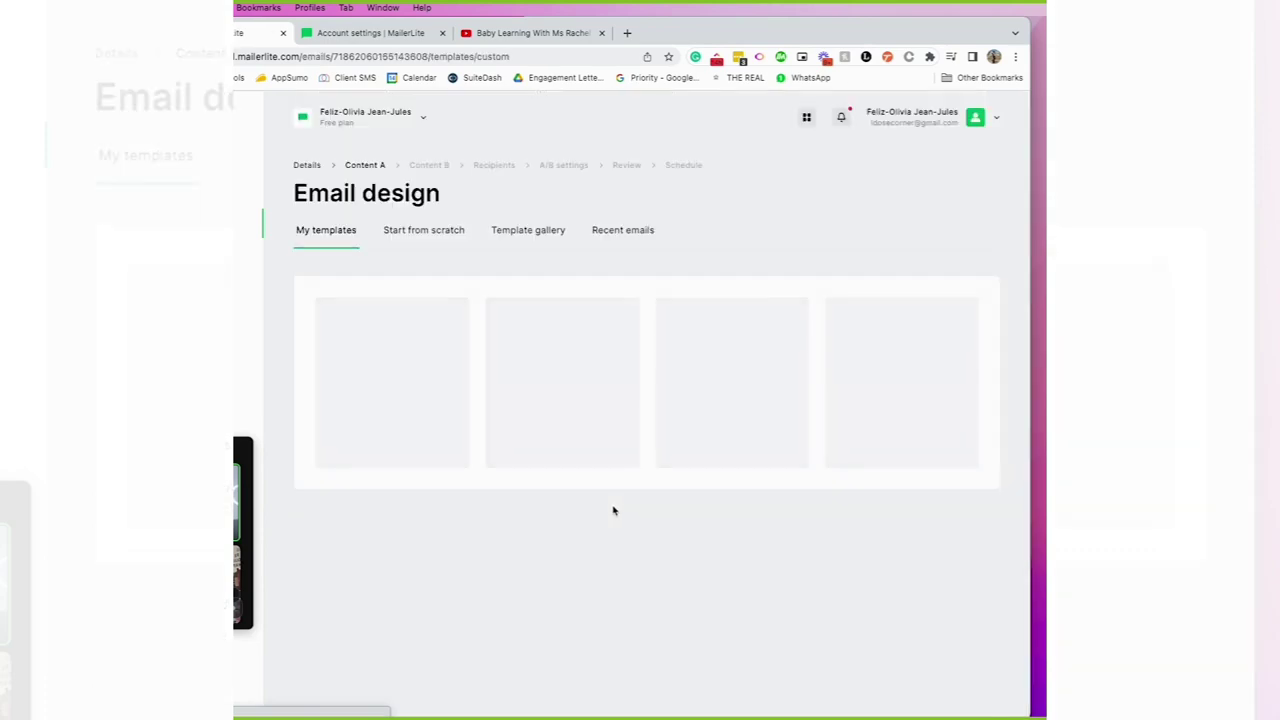
pyautogui.click(388, 358)
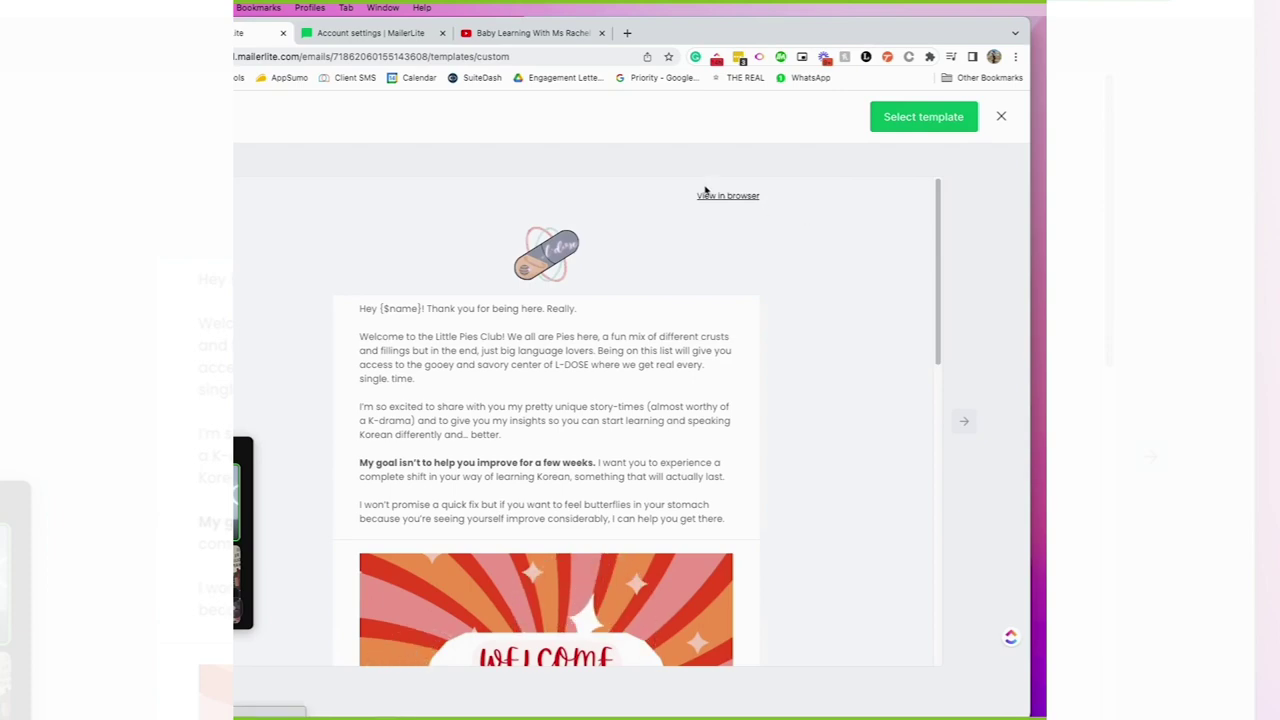
pyautogui.click(637, 266)
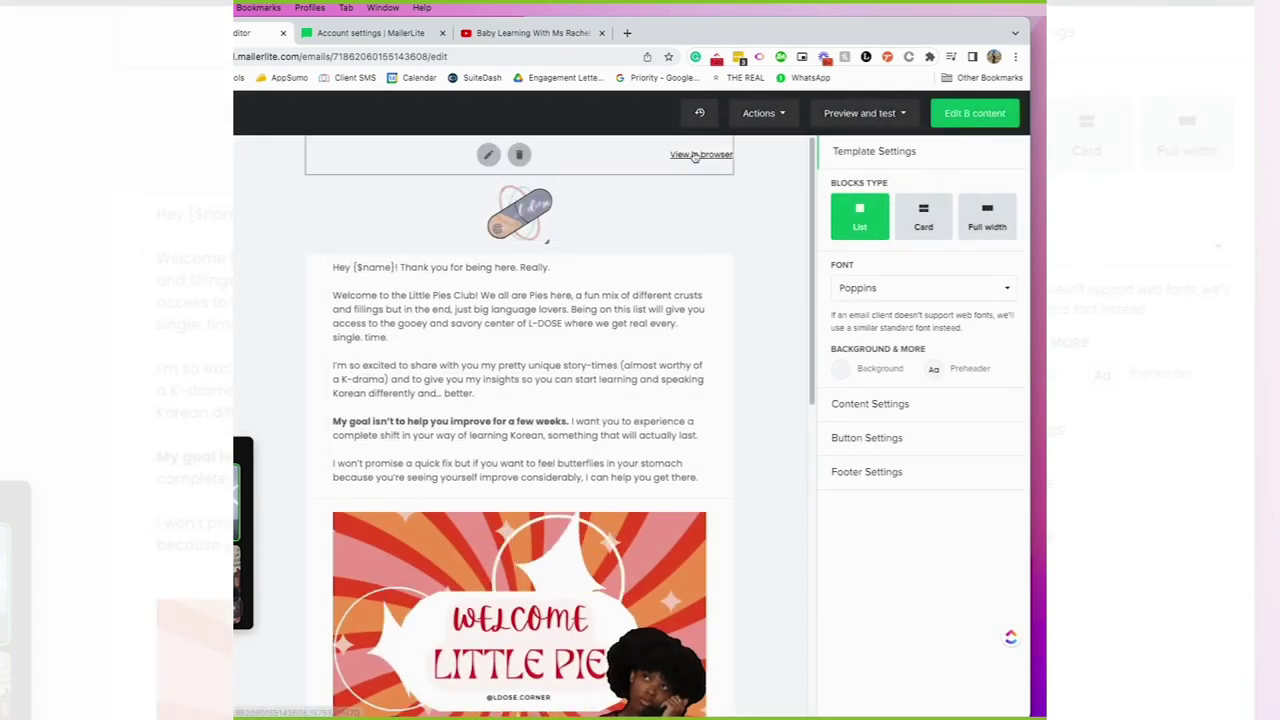
pyautogui.scroll(-2, 637, 293)
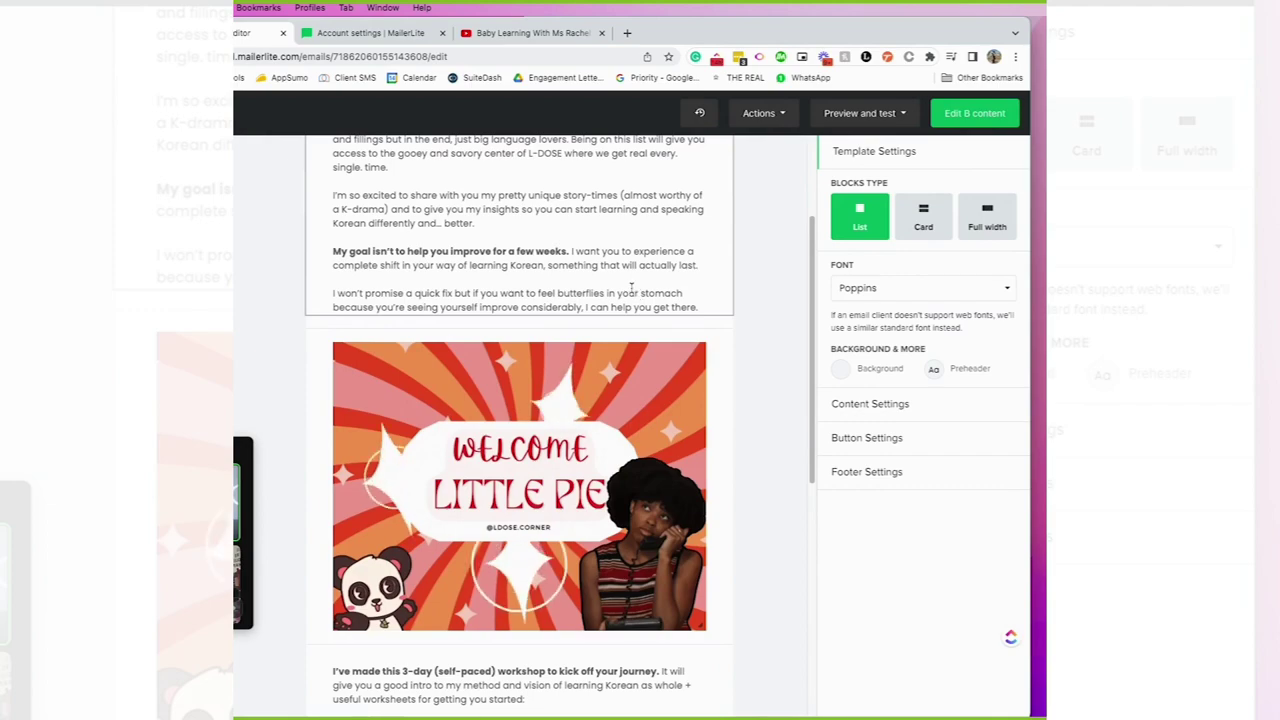
# Create version B as a copy of version A and select all active subscribers as the campaign's recipients
pyautogui.click(963, 116)
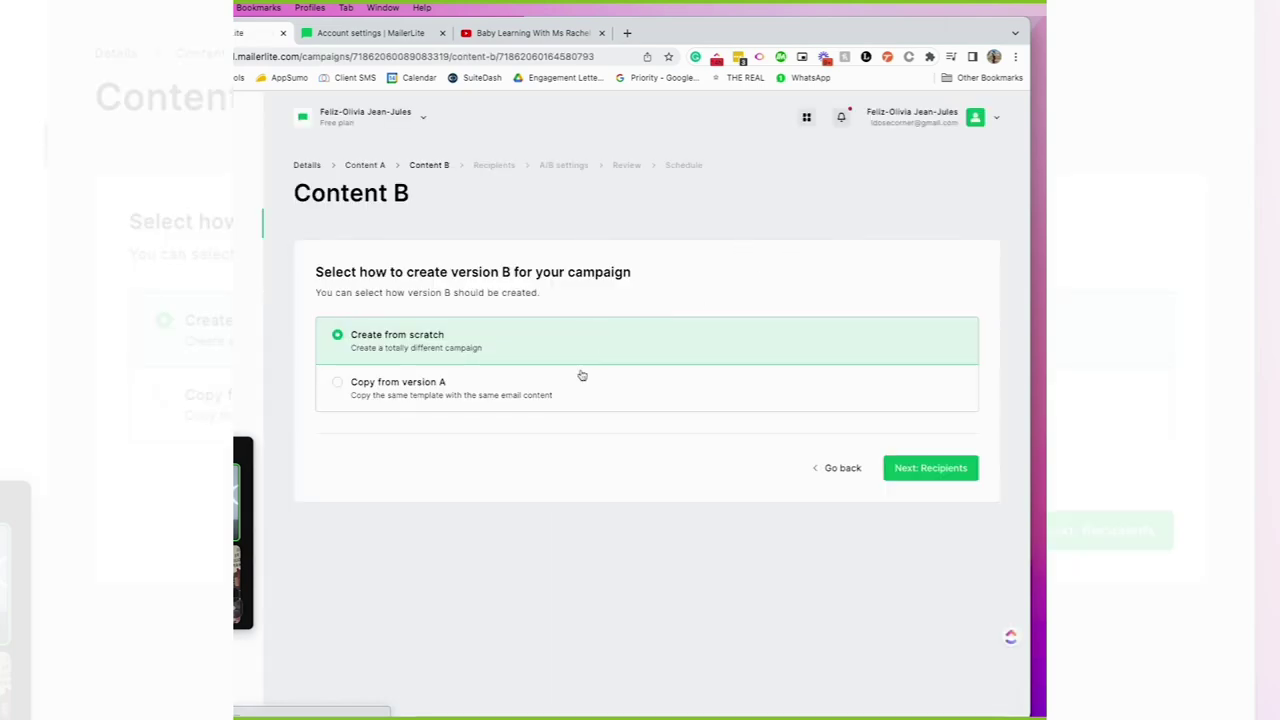
pyautogui.click(537, 388)
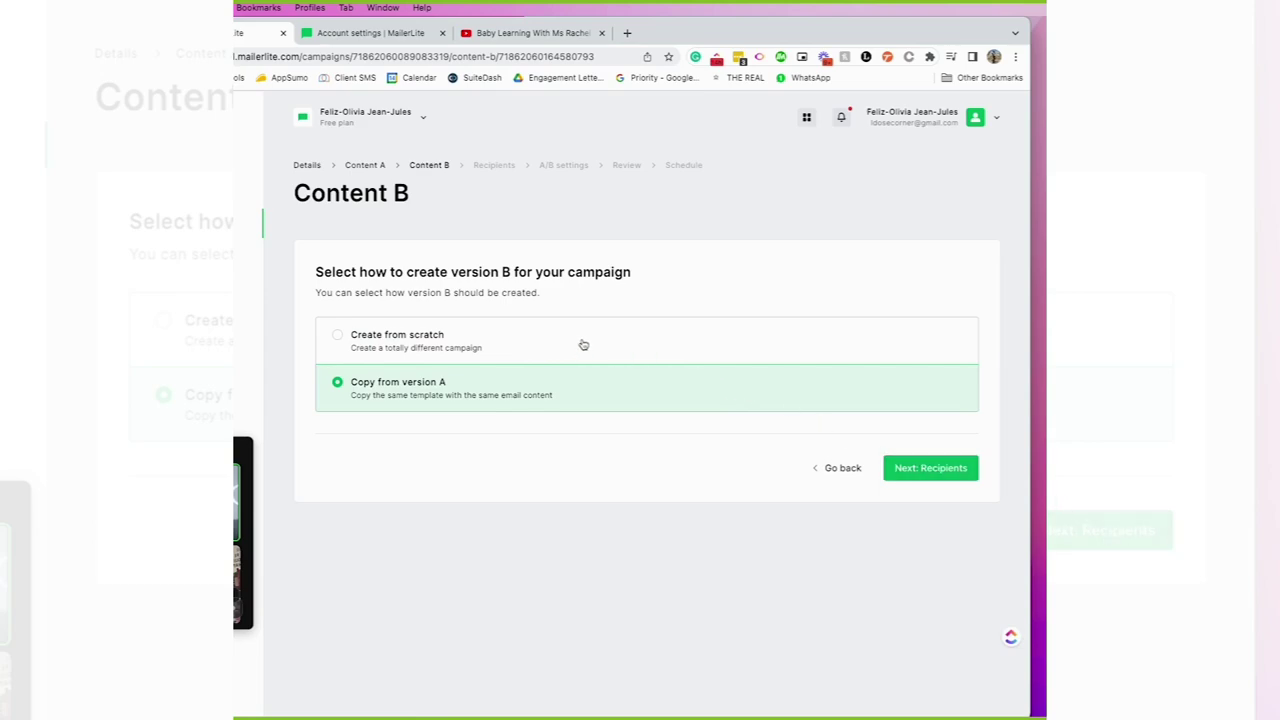
pyautogui.click(910, 478)
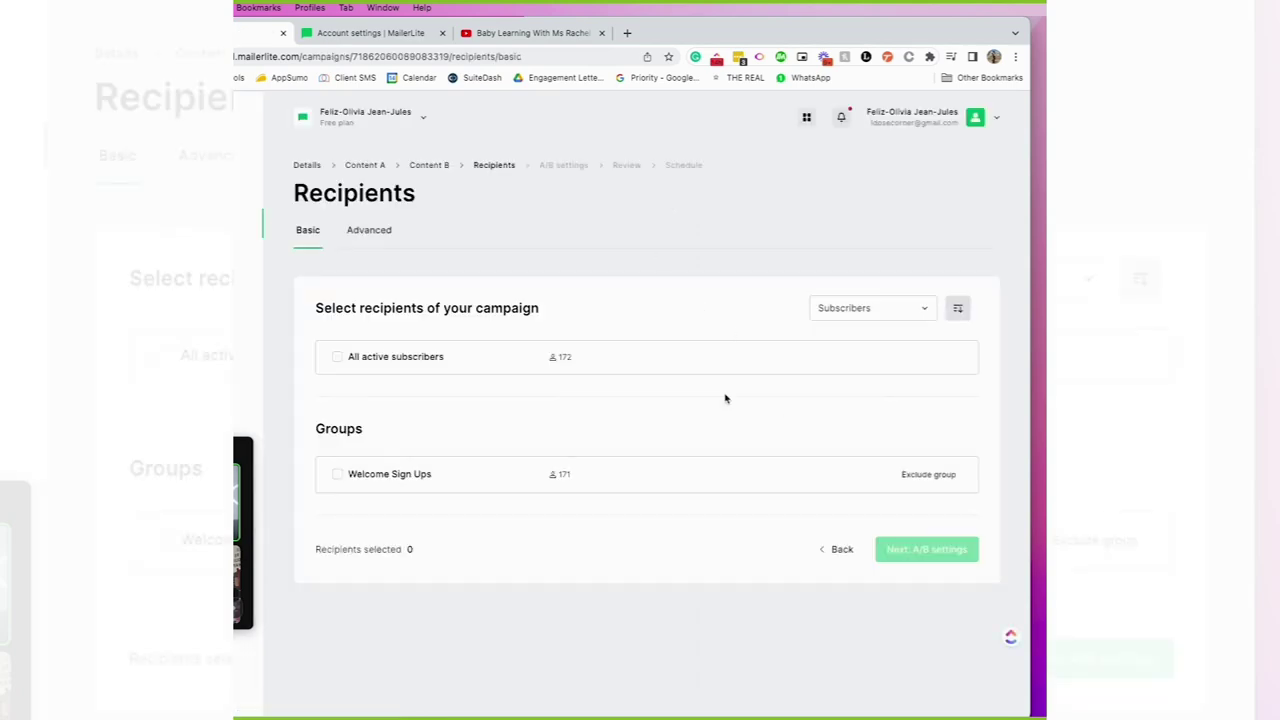
pyautogui.click(348, 362)
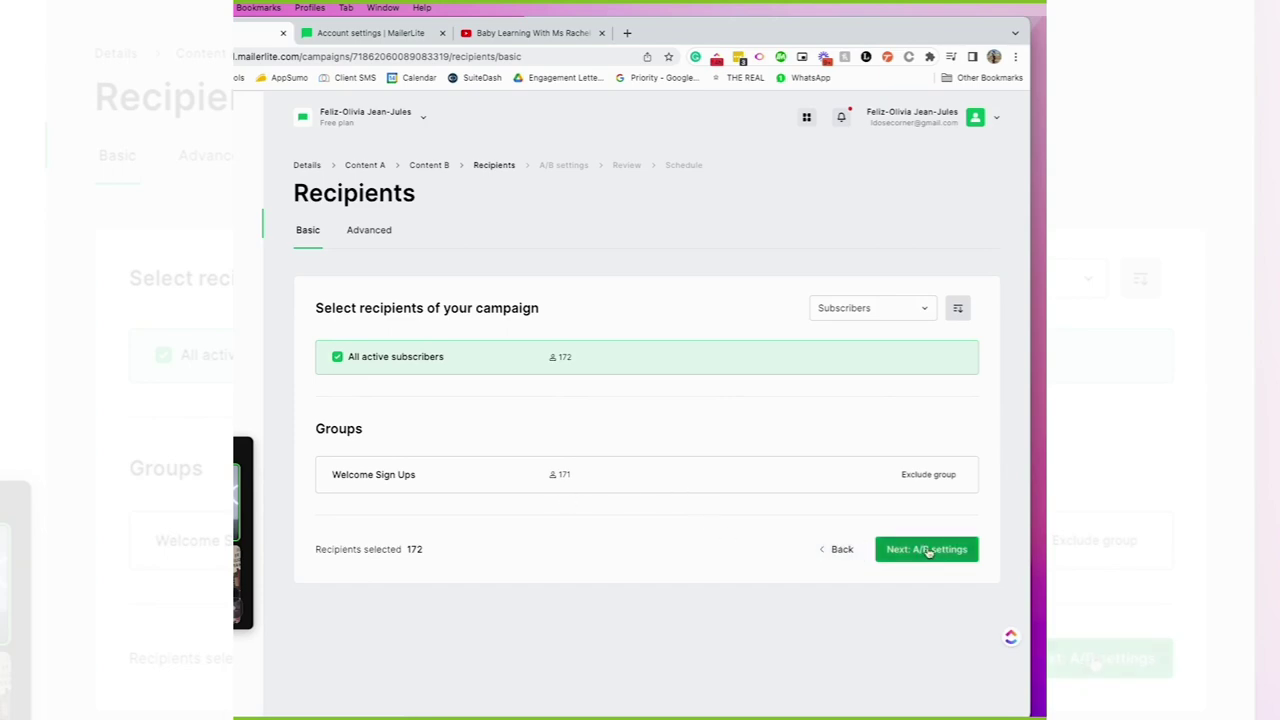
pyautogui.click(927, 550)
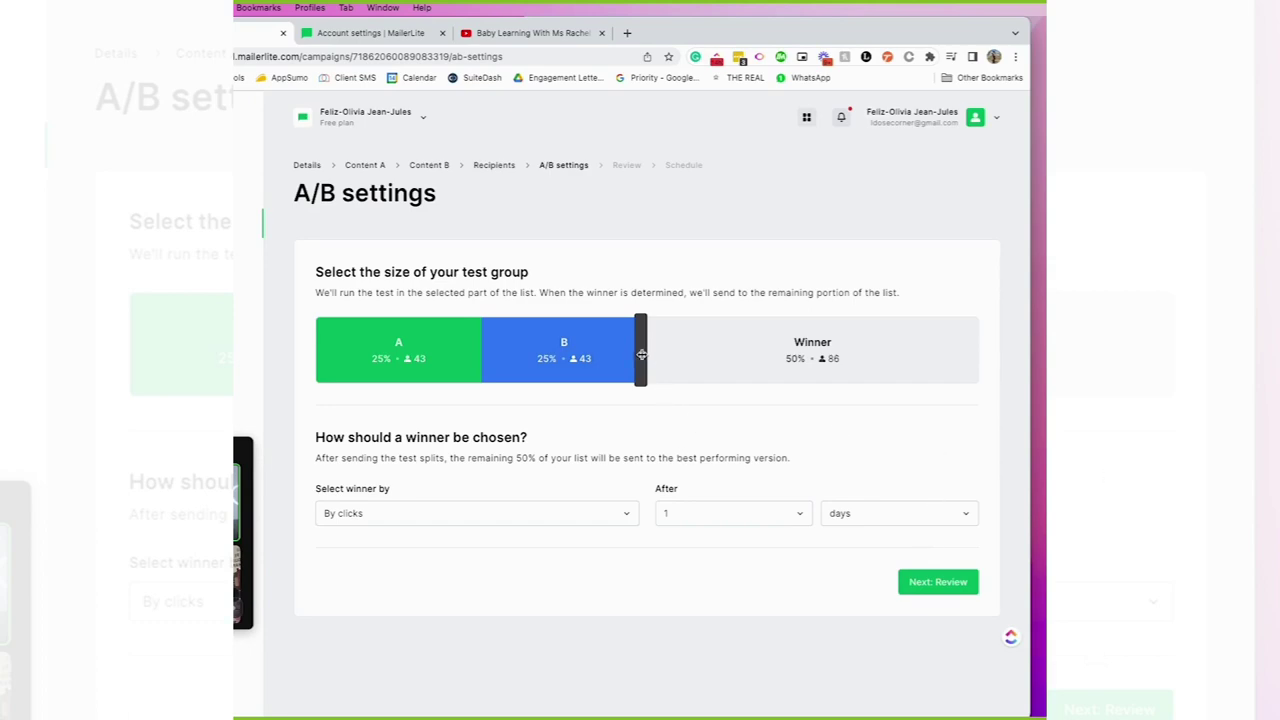
# Reduce the A/B test group to 16% of the recipients for each version
pyautogui.moveTo(638, 358); pyautogui.dragTo(501, 351)
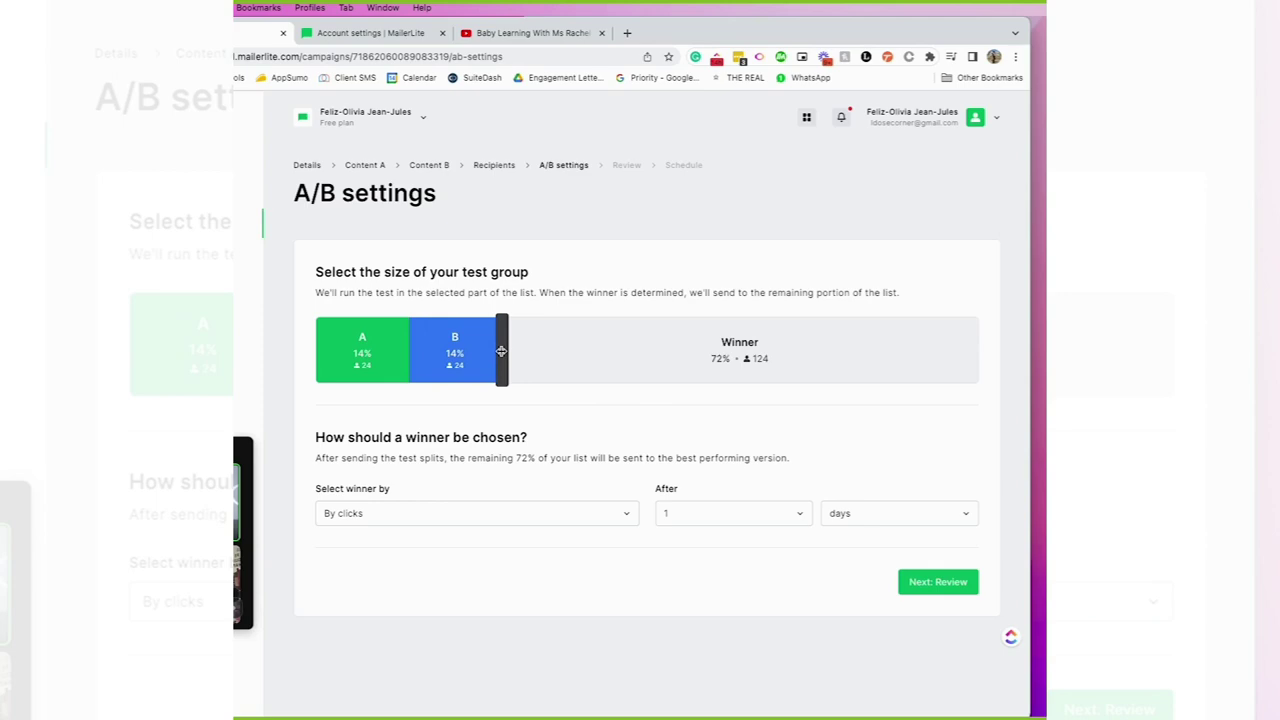
pyautogui.moveTo(501, 351); pyautogui.dragTo(535, 352)
pyautogui.moveTo(444, 352); pyautogui.dragTo(508, 378)
# Set the winner to be chosen by opens and check the available waiting times
pyautogui.click(514, 516)
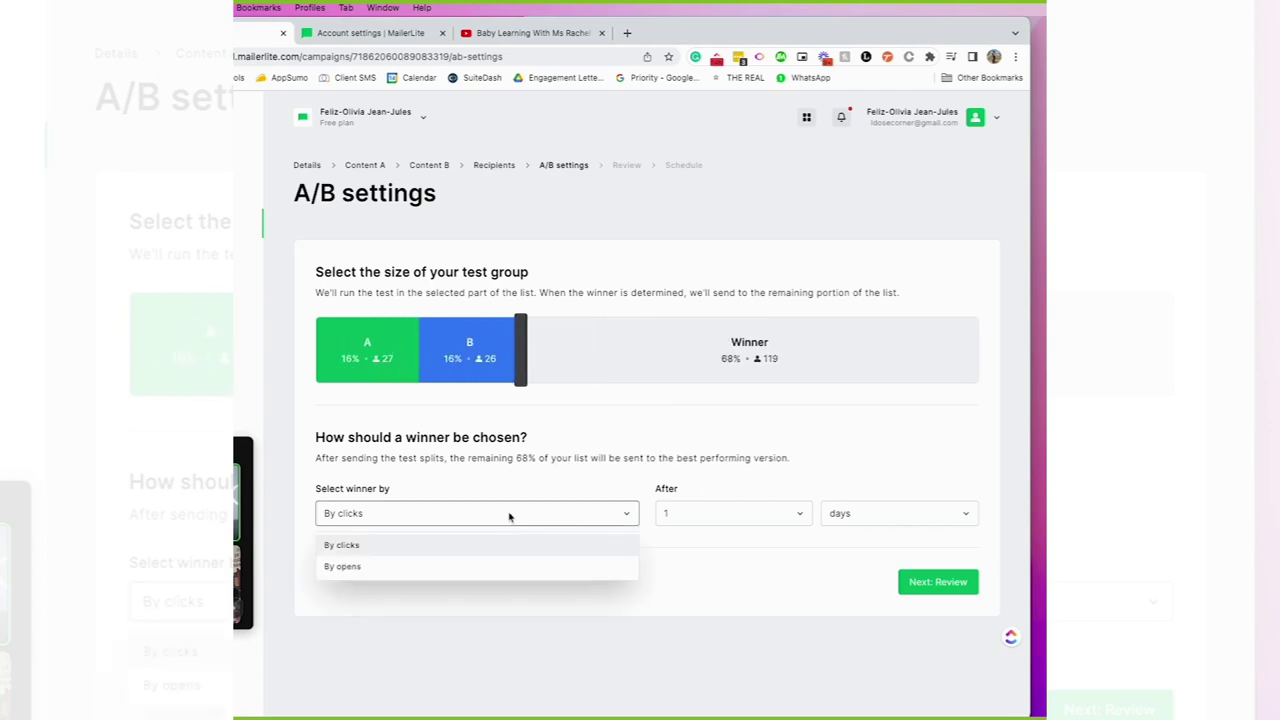
pyautogui.click(484, 570)
pyautogui.click(574, 516)
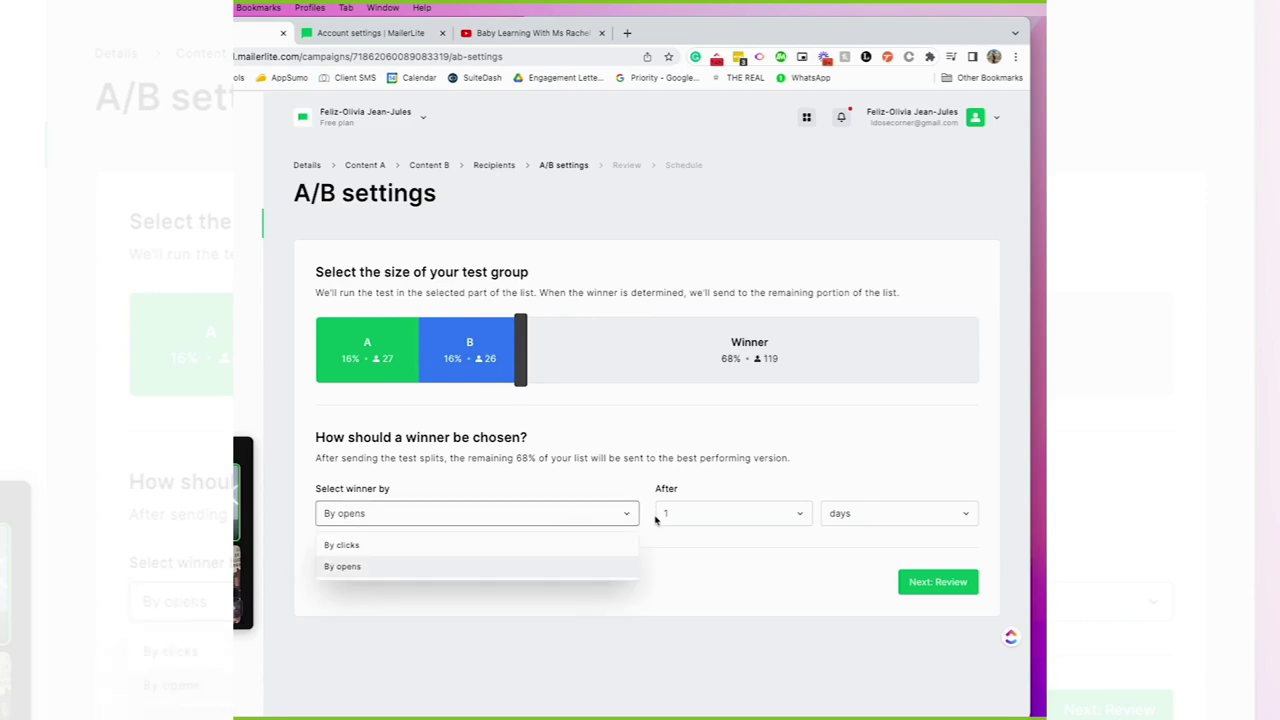
pyautogui.click(692, 513)
pyautogui.click(700, 515)
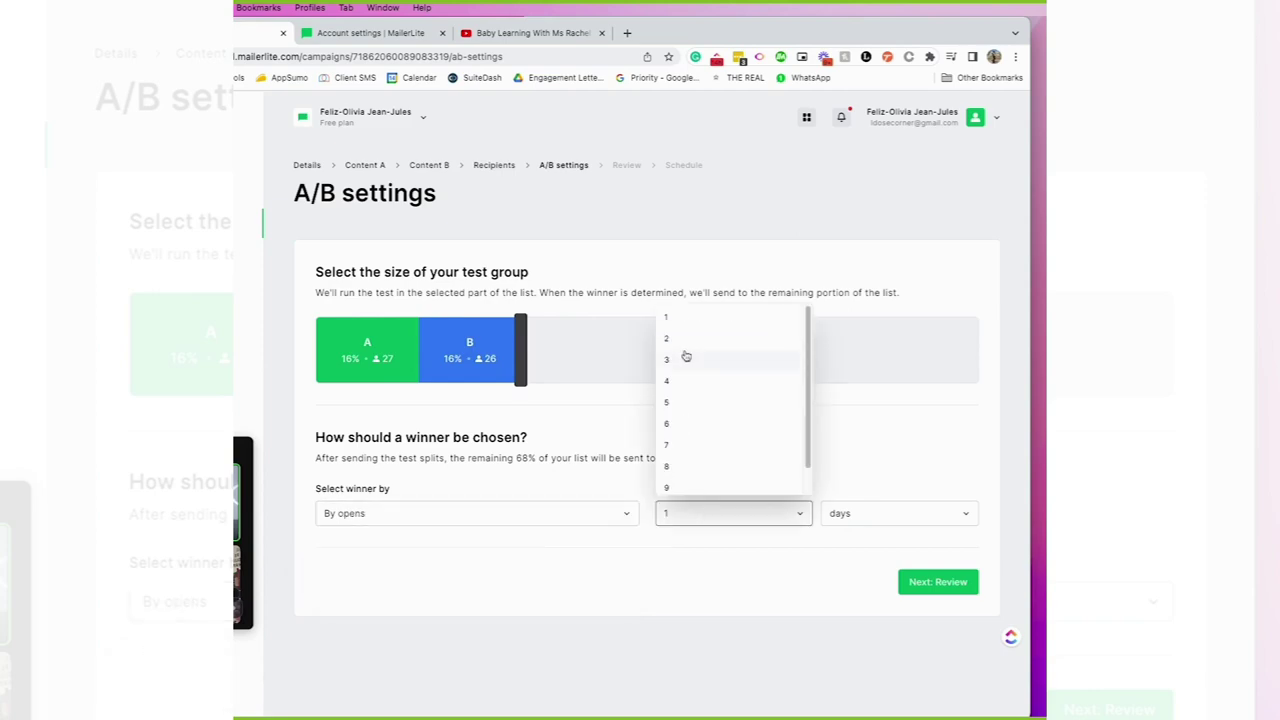
pyautogui.click(604, 405)
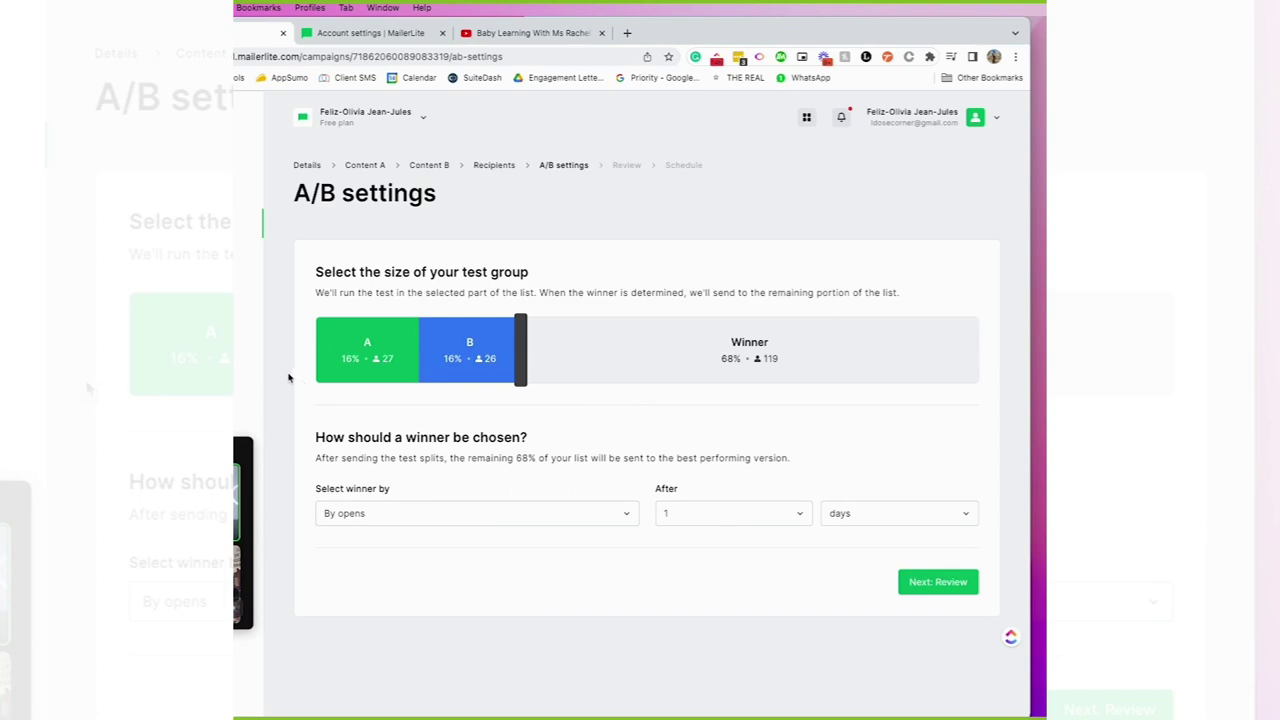
# Resize the A/B test group to 12% for each version, with 76% of the list reserved for the winner
pyautogui.moveTo(514, 370); pyautogui.dragTo(756, 374)
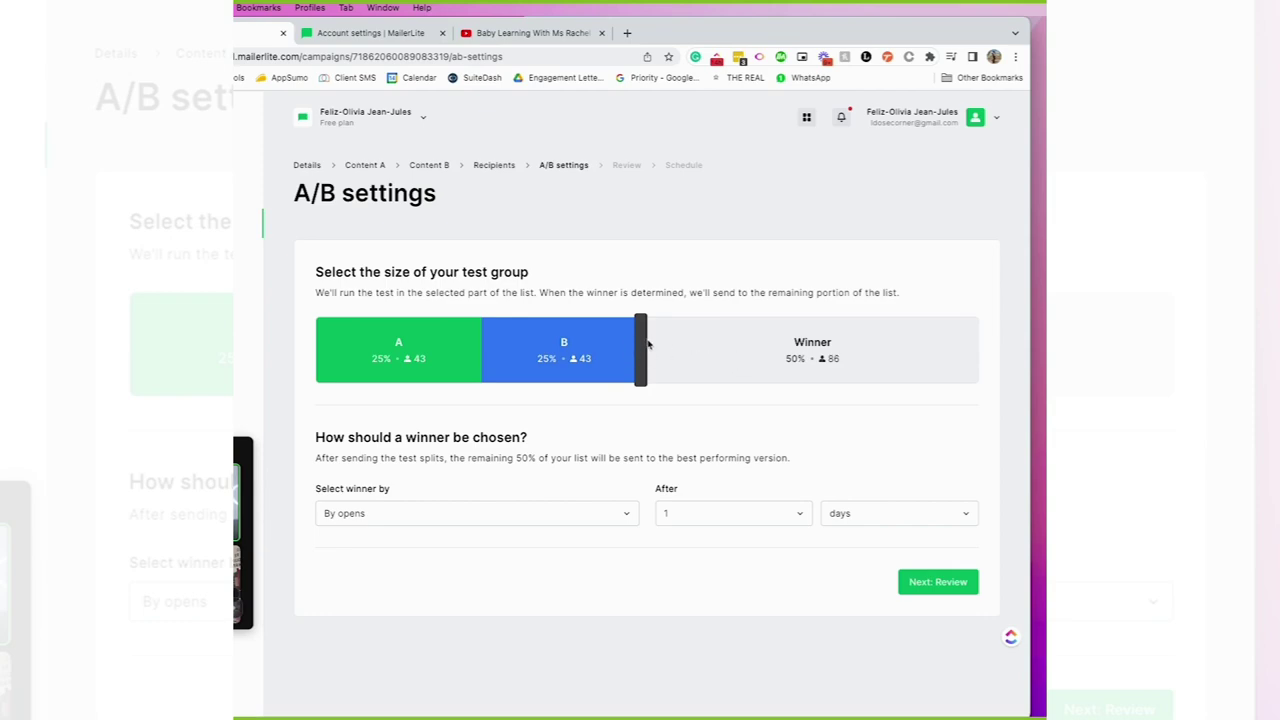
pyautogui.moveTo(641, 344); pyautogui.dragTo(428, 339)
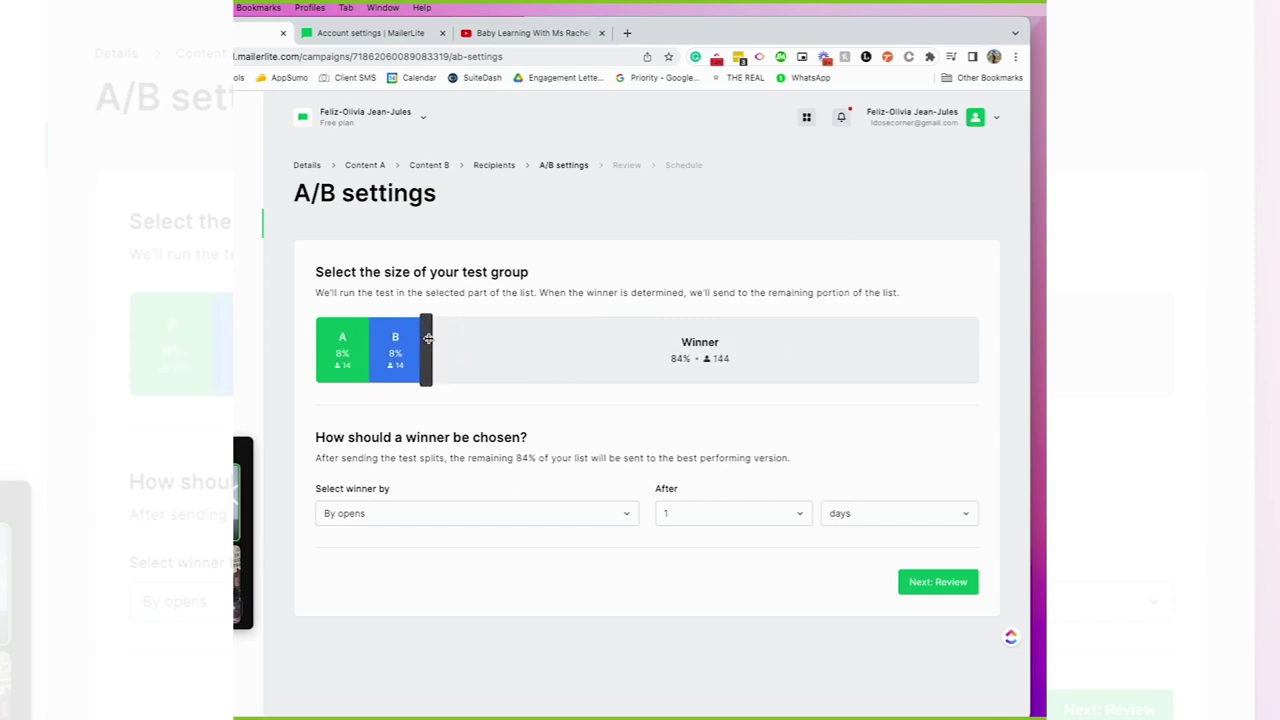
pyautogui.moveTo(428, 339); pyautogui.dragTo(442, 337)
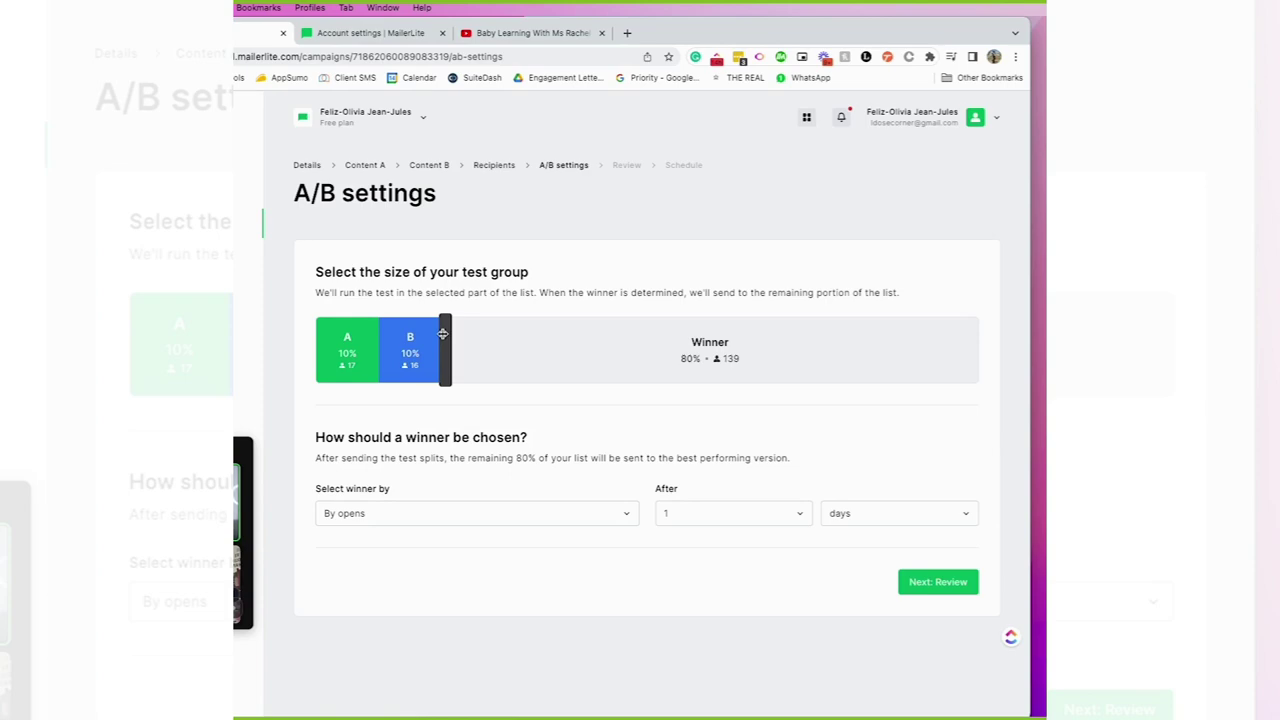
pyautogui.moveTo(585, 458); pyautogui.dragTo(774, 457)
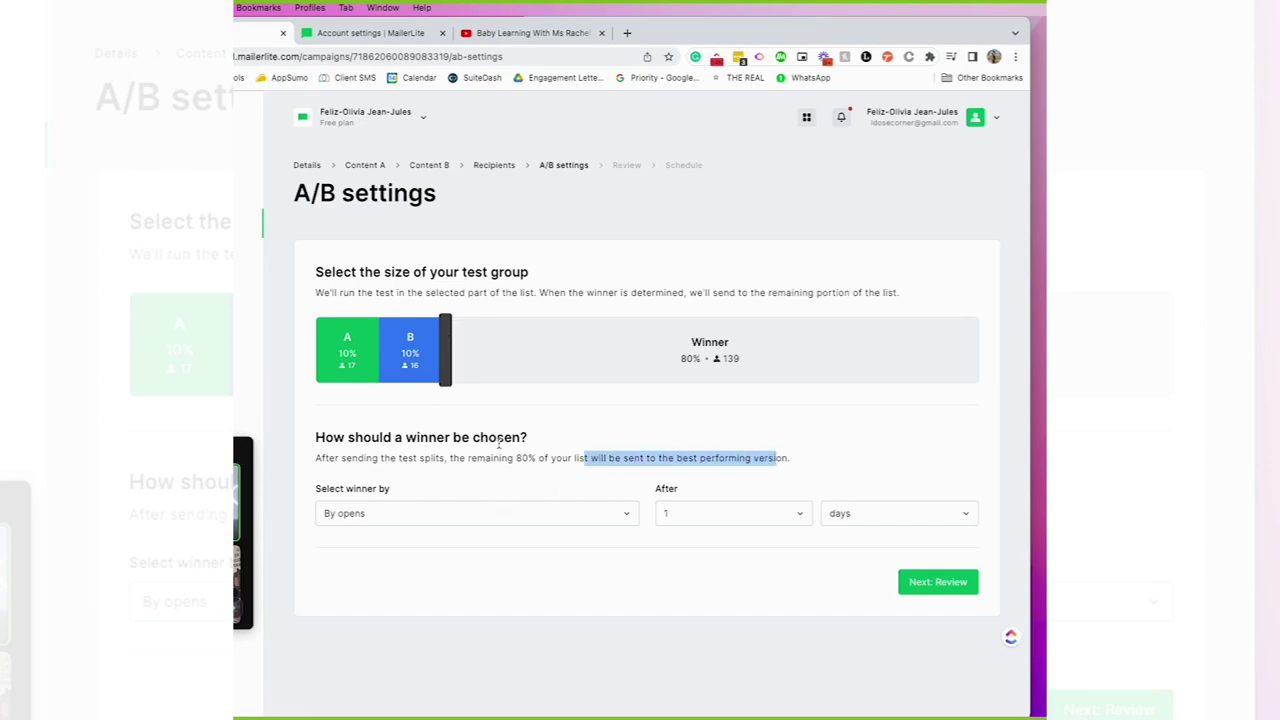
pyautogui.moveTo(520, 366); pyautogui.dragTo(477, 347)
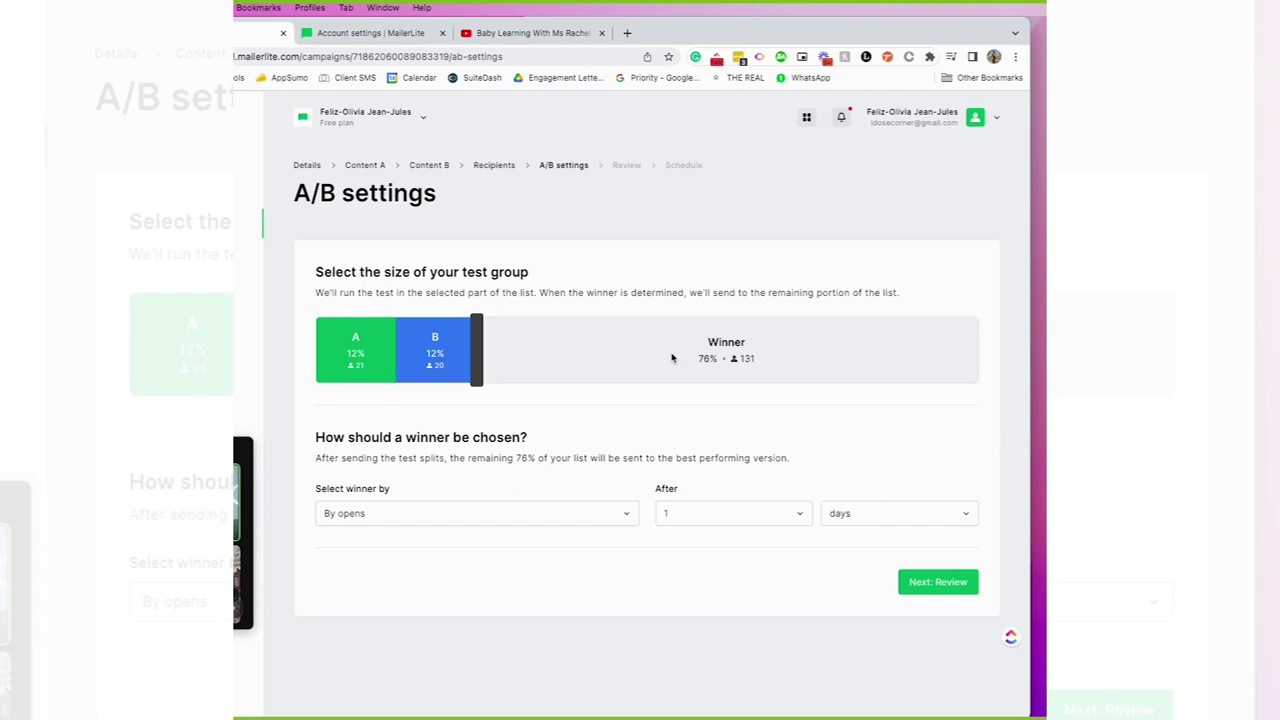
# Review the criteria available for choosing the winning version
pyautogui.click(678, 528)
pyautogui.click(610, 521)
pyautogui.click(506, 521)
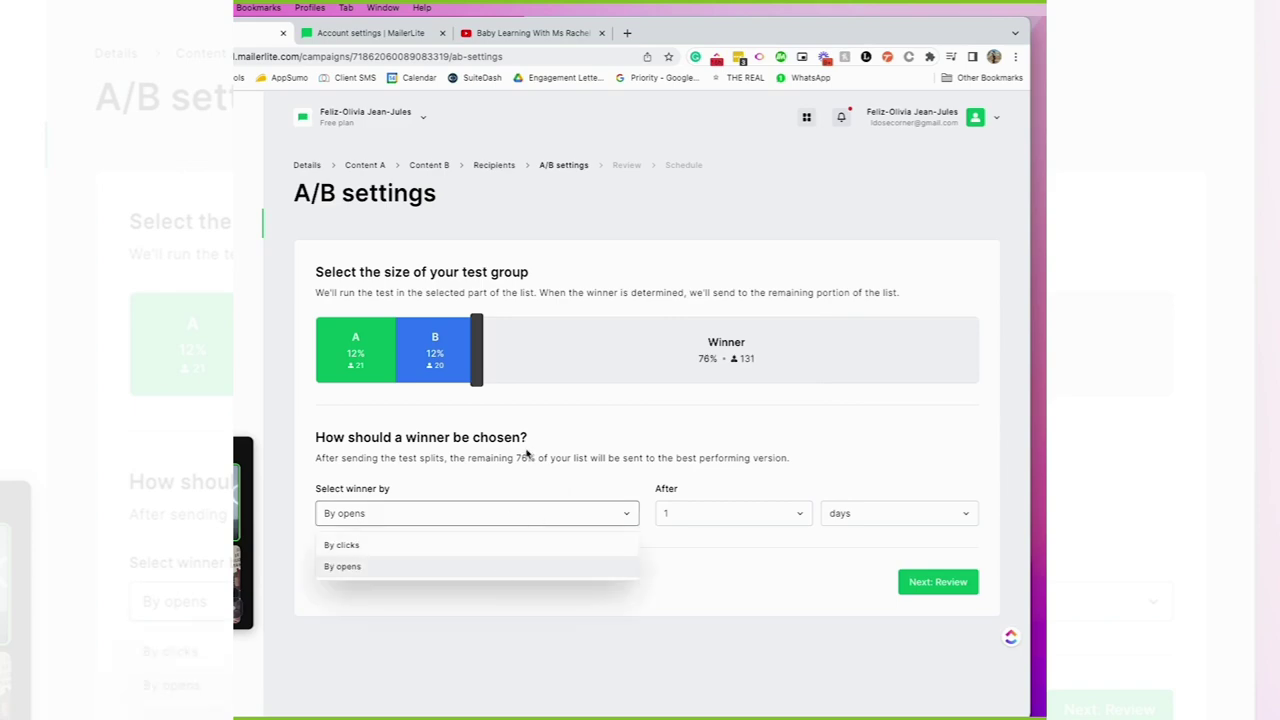
pyautogui.click(510, 346)
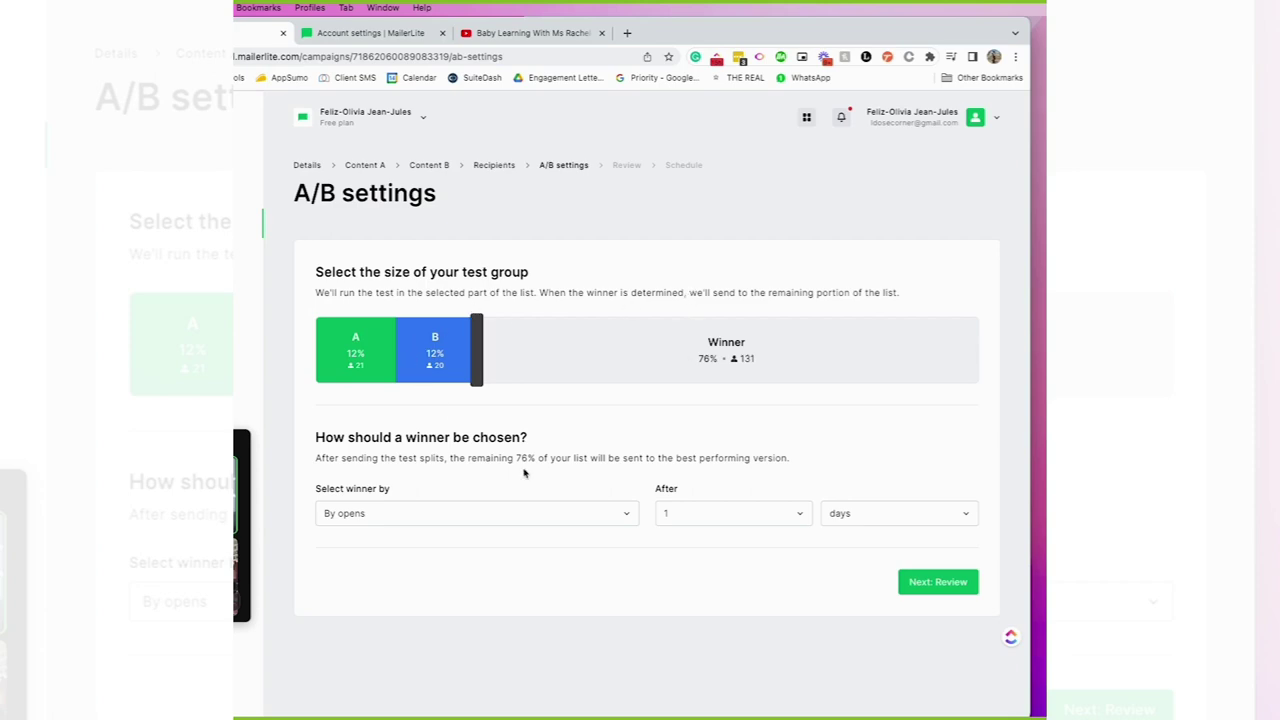
pyautogui.click(419, 522)
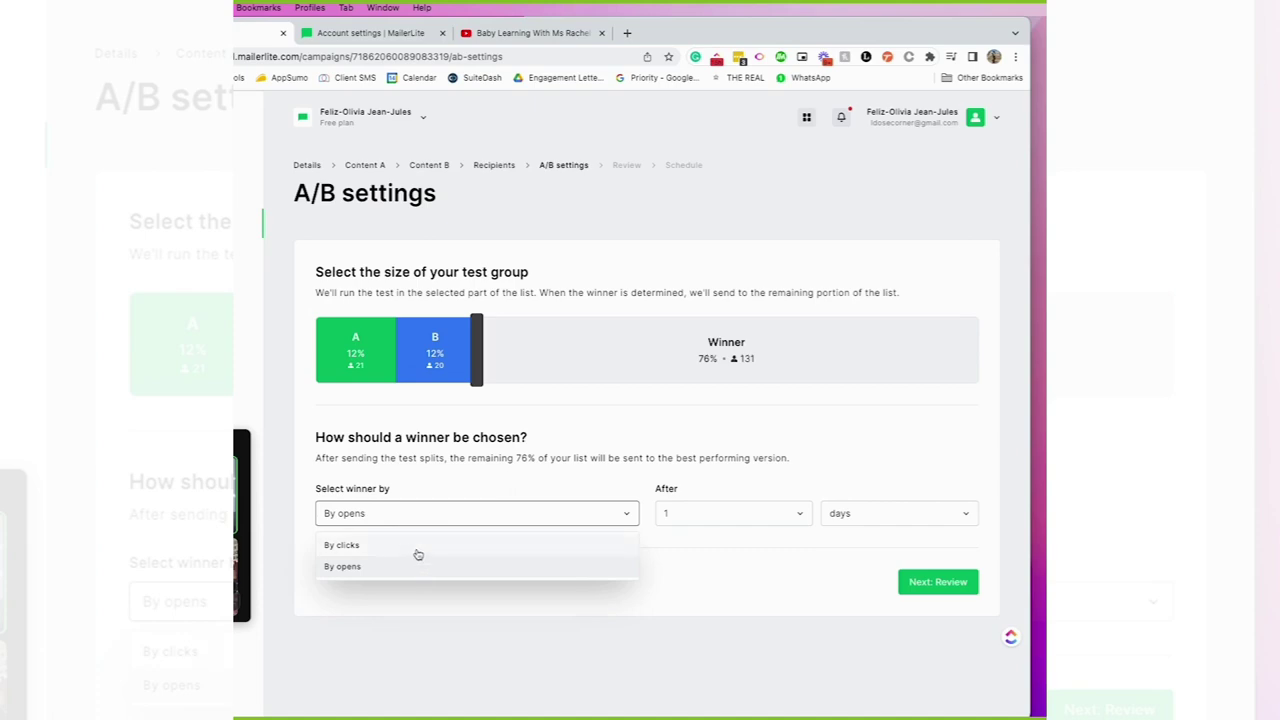
# Review the waiting-time amounts before a winner is chosen, keep 1, and check the time units
pyautogui.click(732, 510)
pyautogui.click(730, 518)
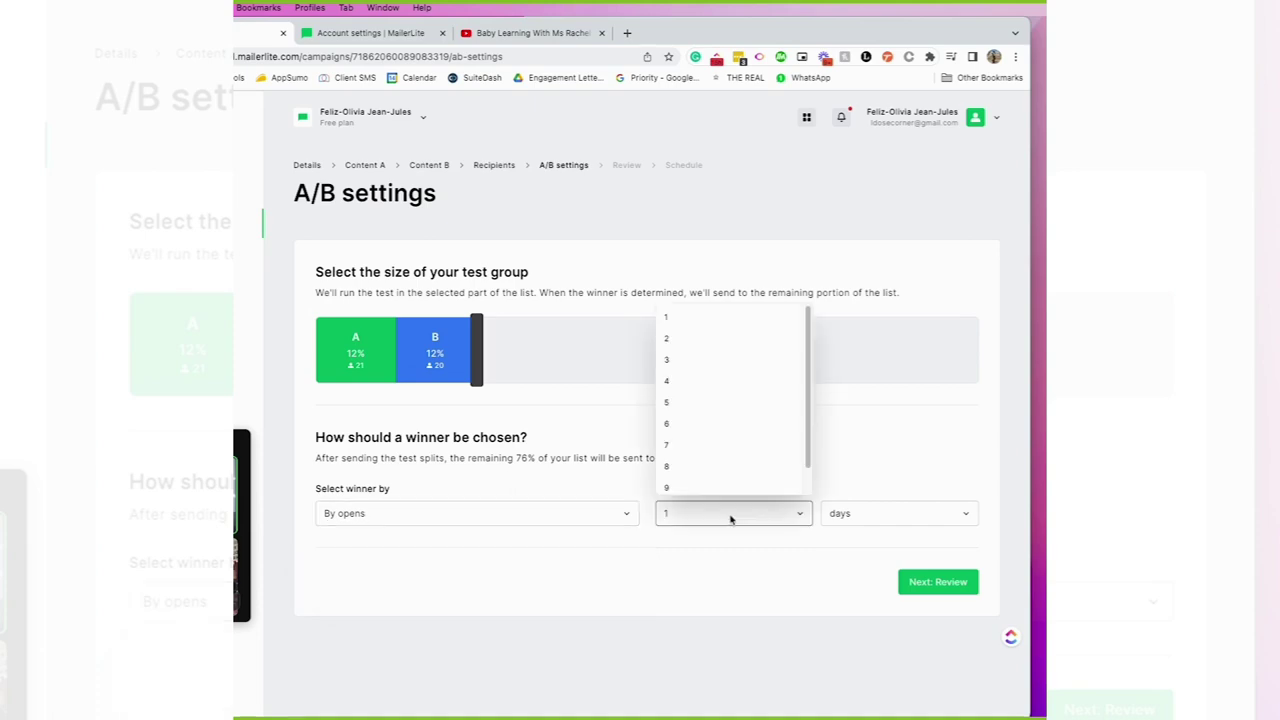
pyautogui.scroll(-1, 724, 378)
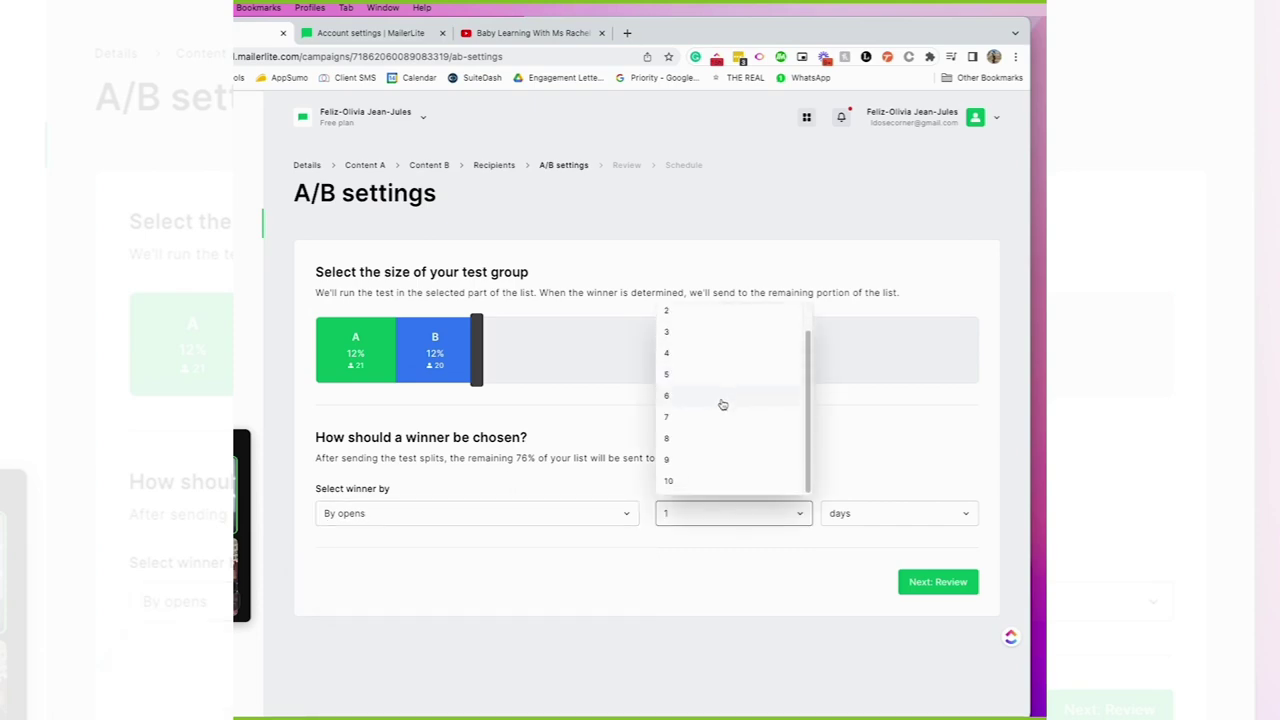
pyautogui.scroll(1, 723, 378)
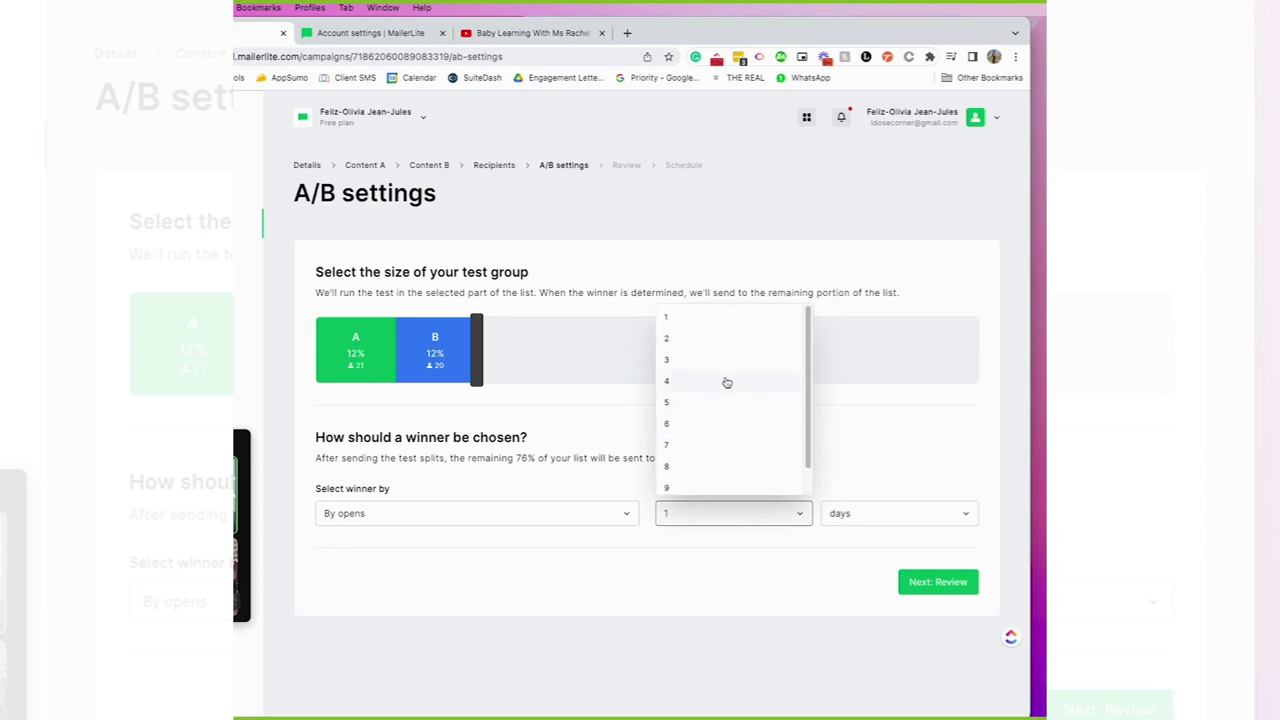
pyautogui.click(709, 325)
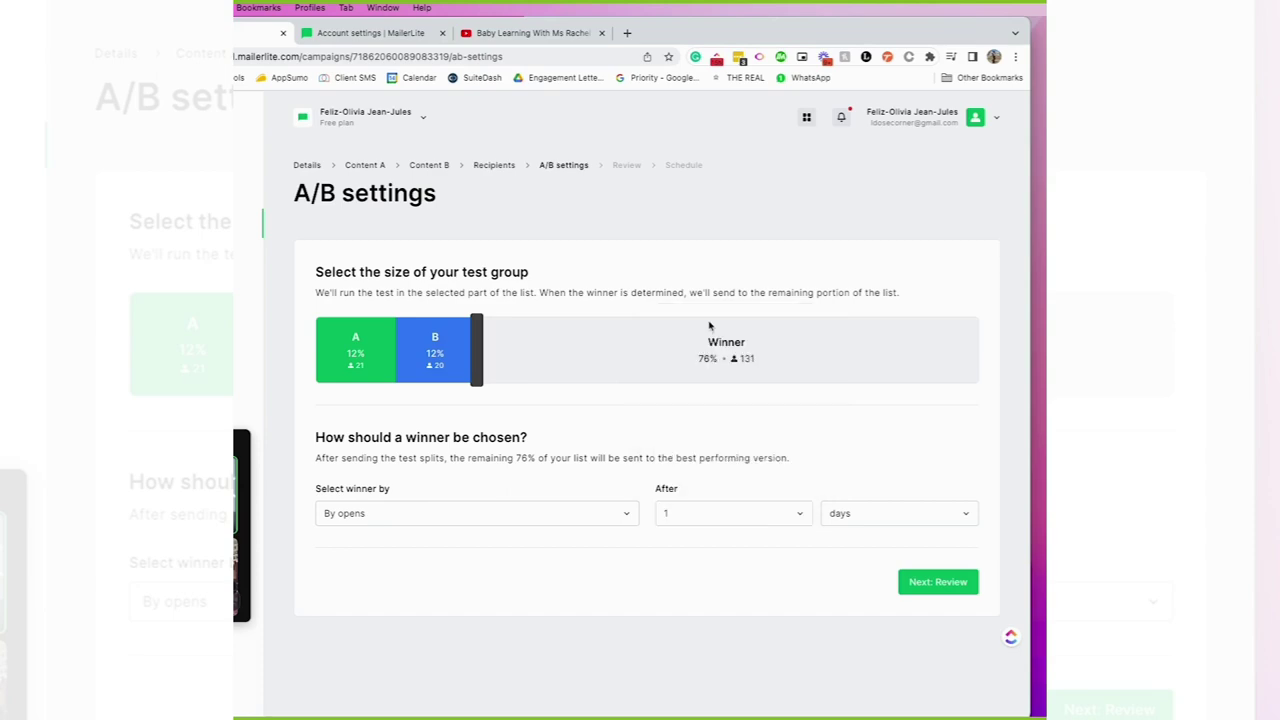
pyautogui.click(855, 513)
pyautogui.click(846, 578)
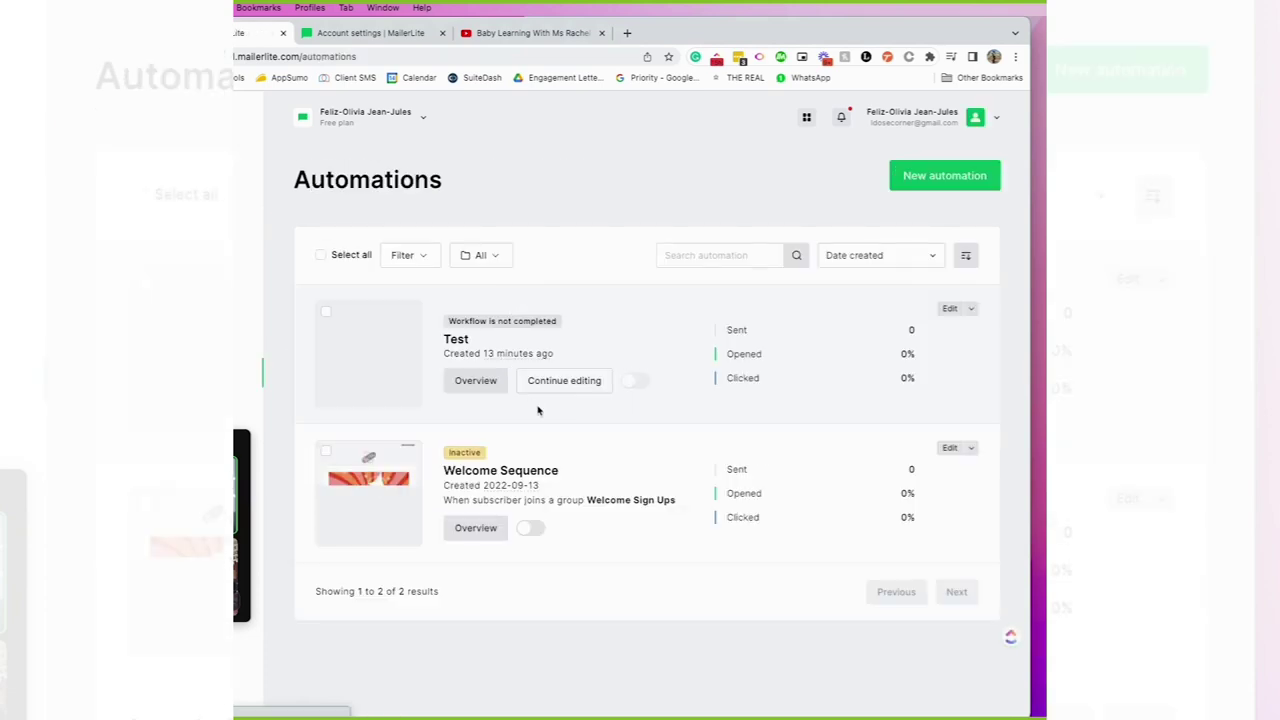
# Open the Test automation for editing and add an email step directly above the condition
pyautogui.click(948, 310)
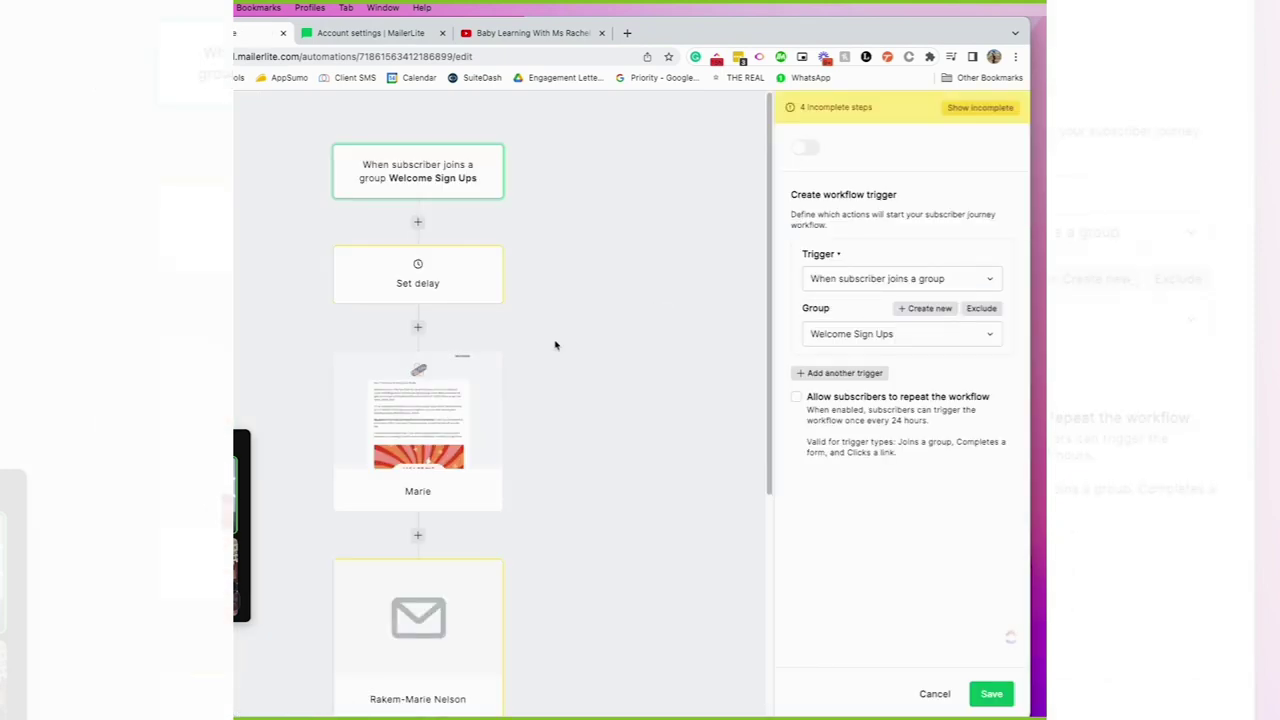
pyautogui.scroll(-1, 545, 344)
pyautogui.scroll(-3, 452, 425)
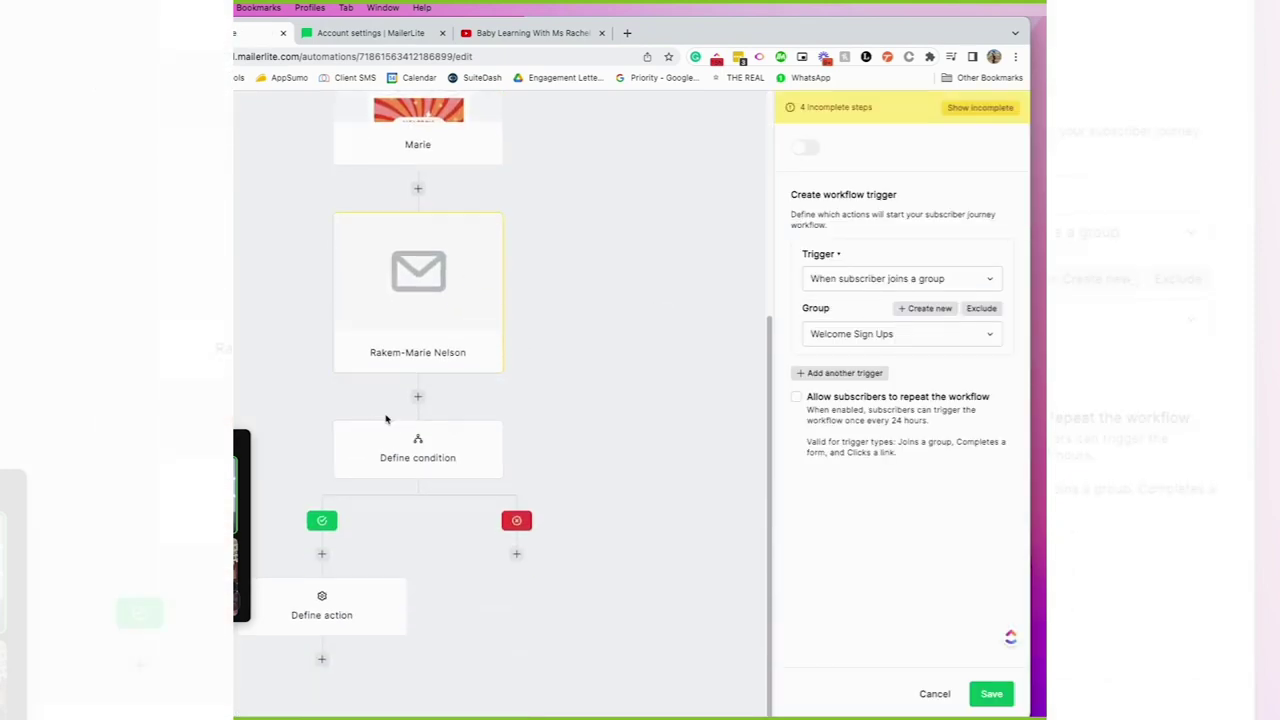
pyautogui.click(419, 397)
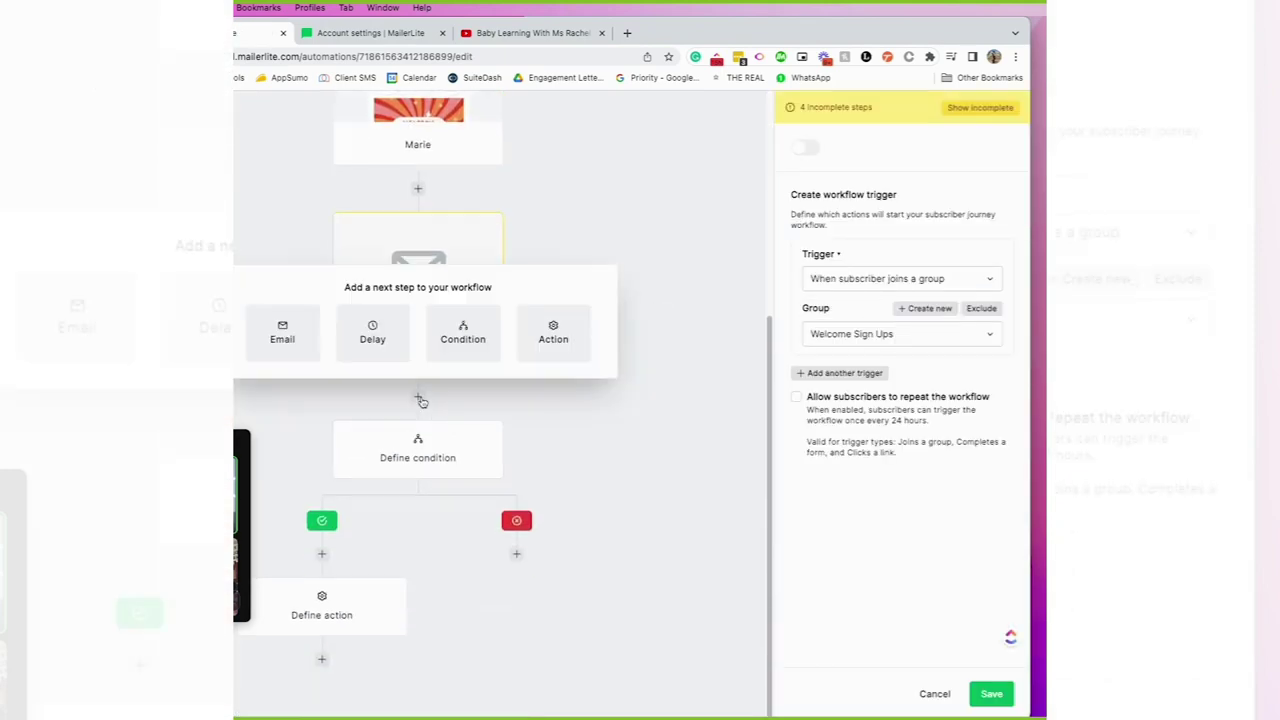
pyautogui.click(275, 349)
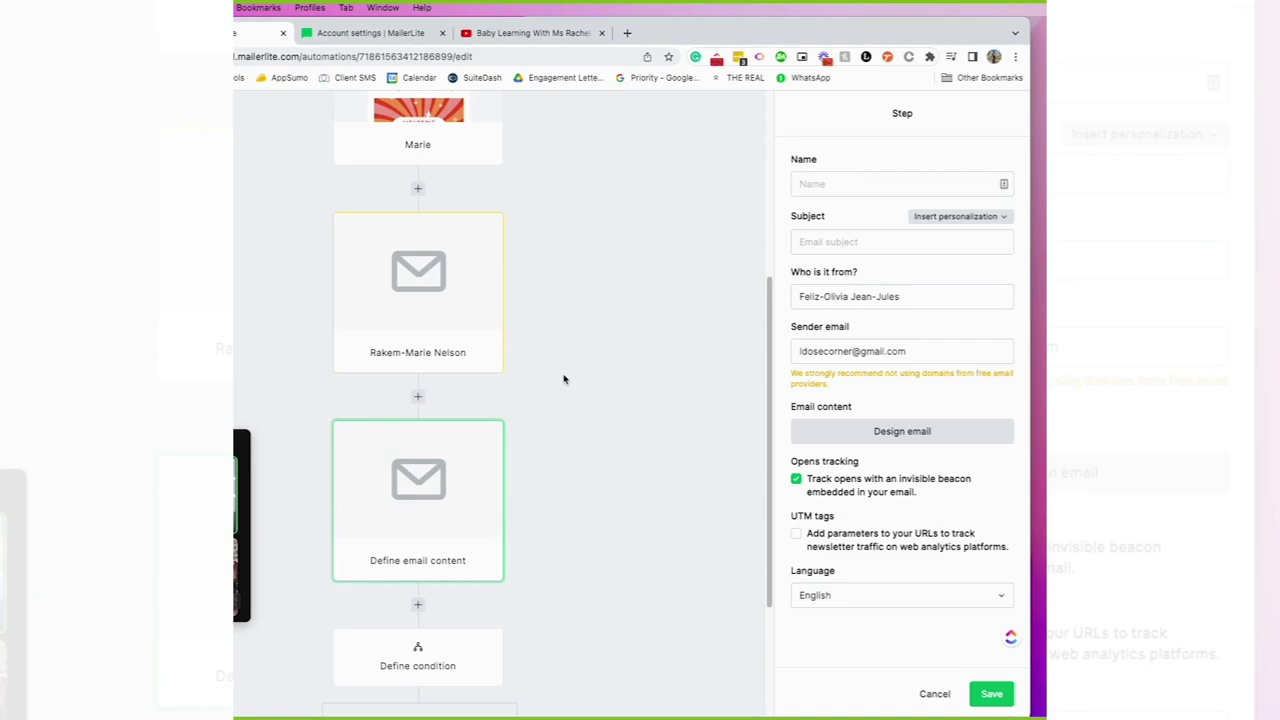
# Examine the workflow's sequence from the group trigger through the delay and emails to the condition branches
pyautogui.scroll(5, 563, 379)
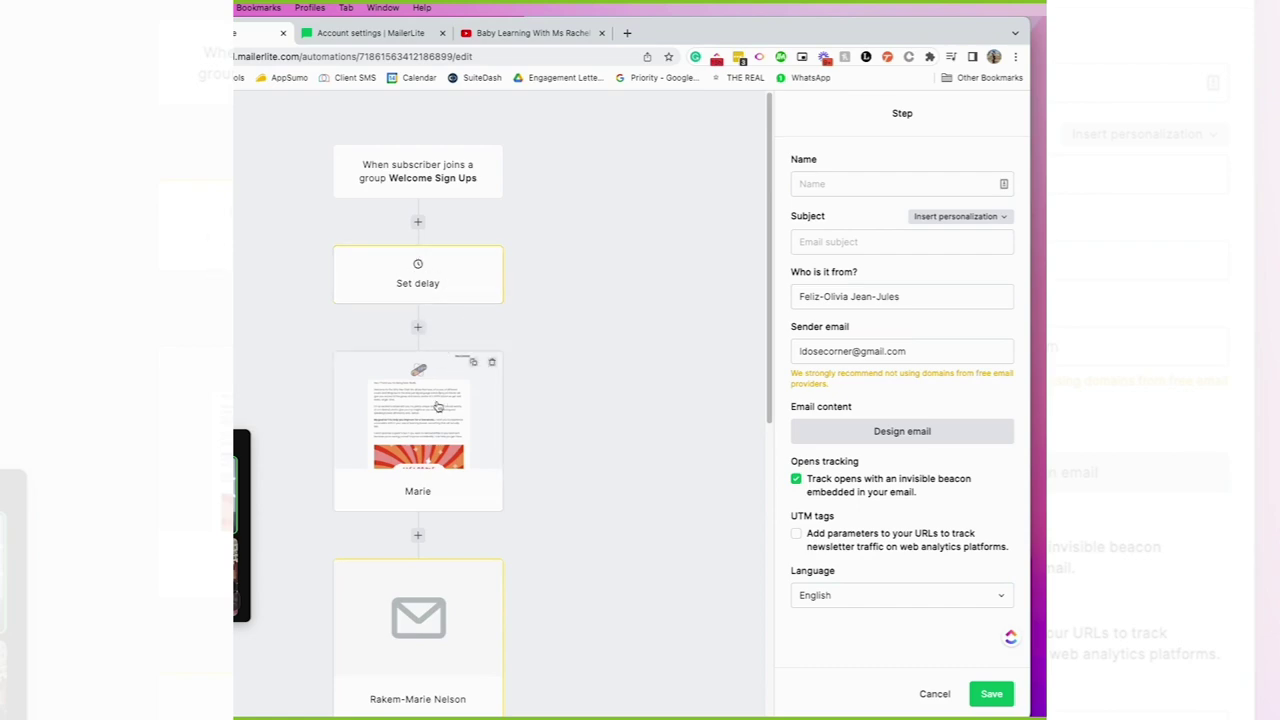
pyautogui.scroll(-3, 421, 428)
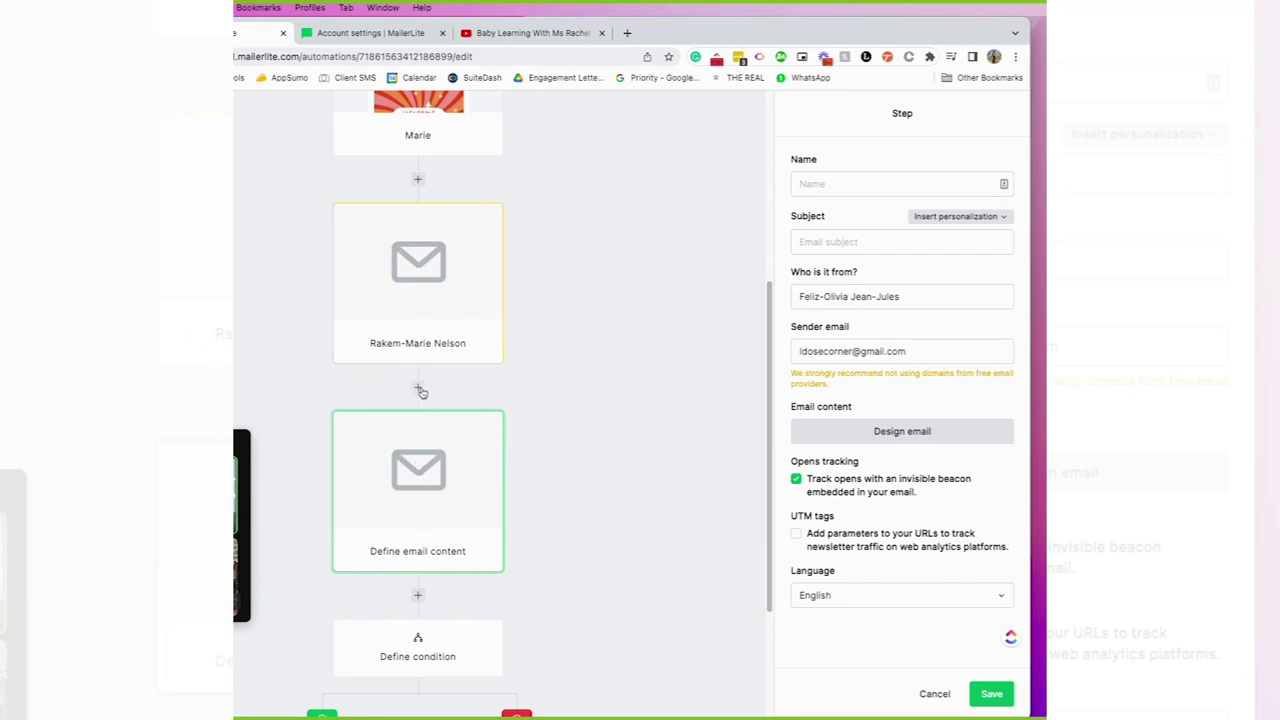
pyautogui.scroll(-1, 421, 392)
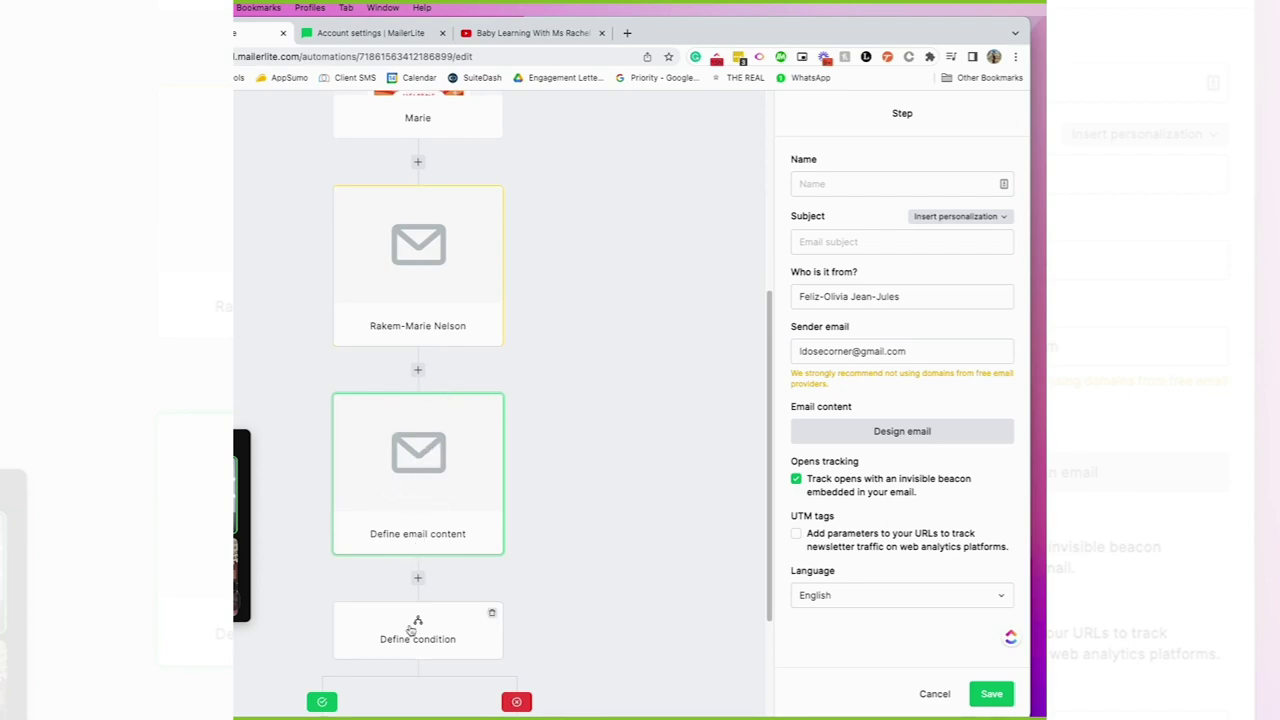
pyautogui.scroll(-2, 410, 585)
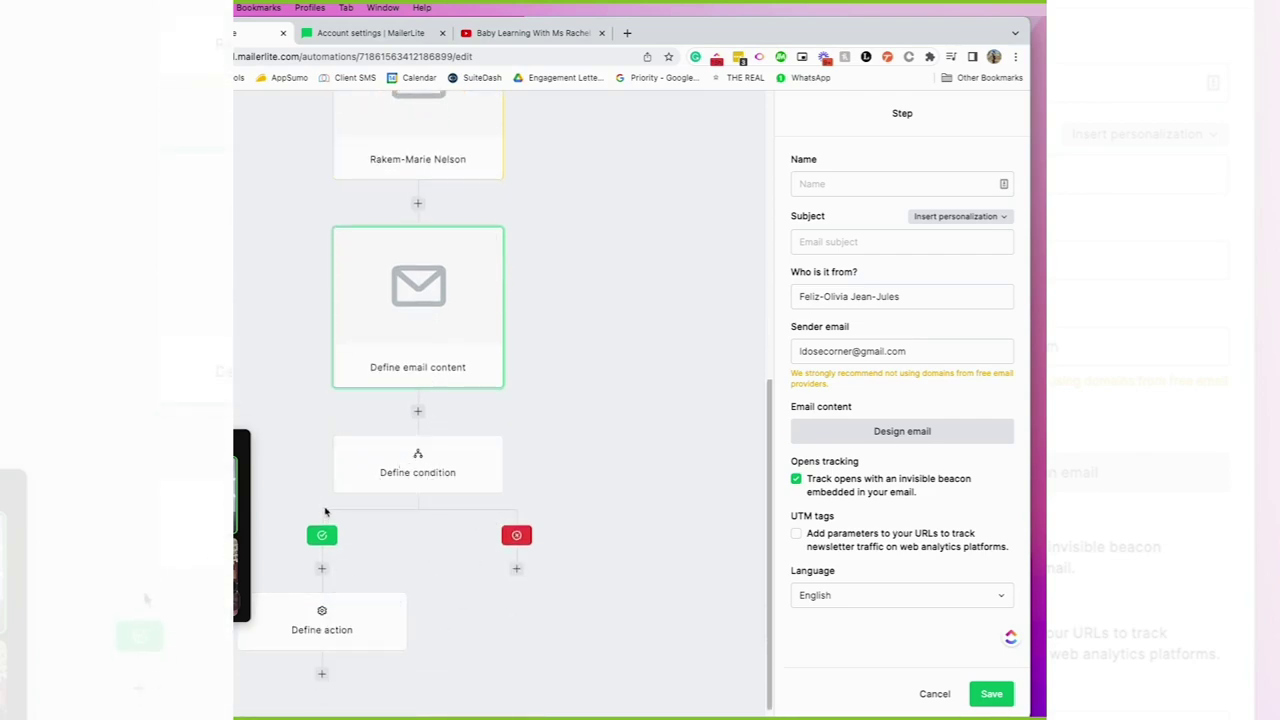
pyautogui.scroll(1, 375, 418)
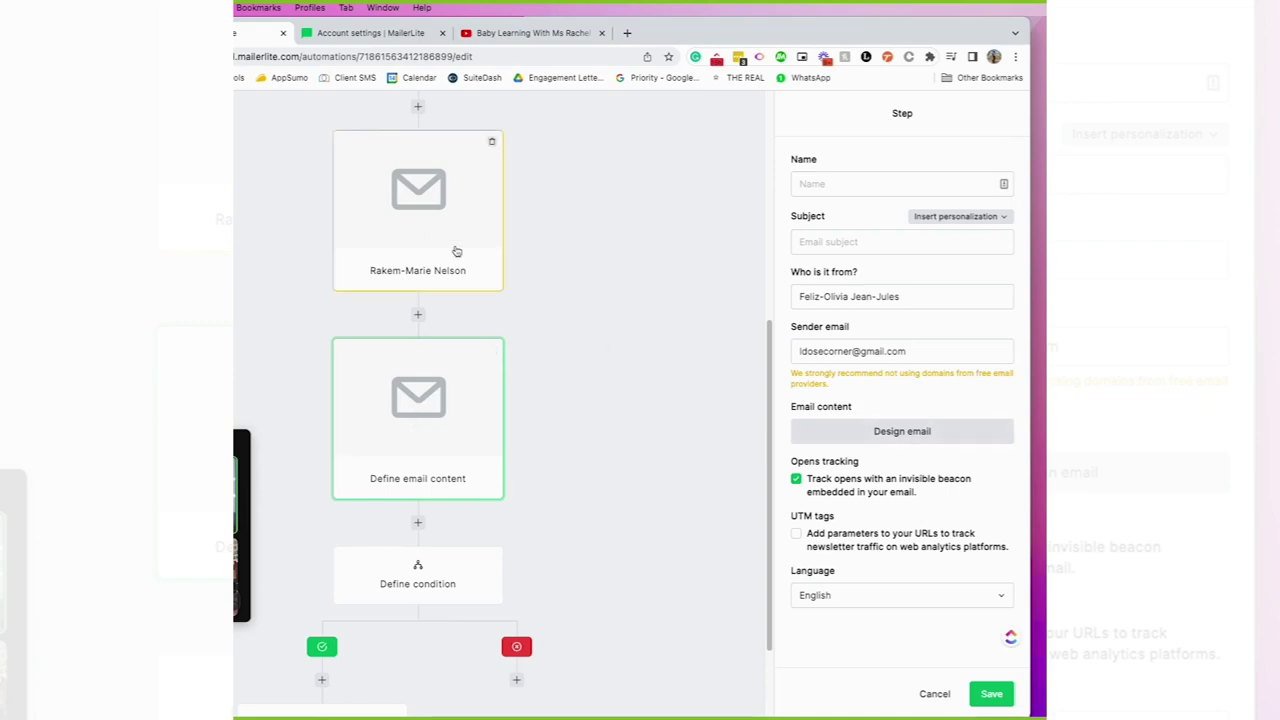
# Inspect the settings of the second and first emails in the workflow and return to the automations list
pyautogui.click(470, 255)
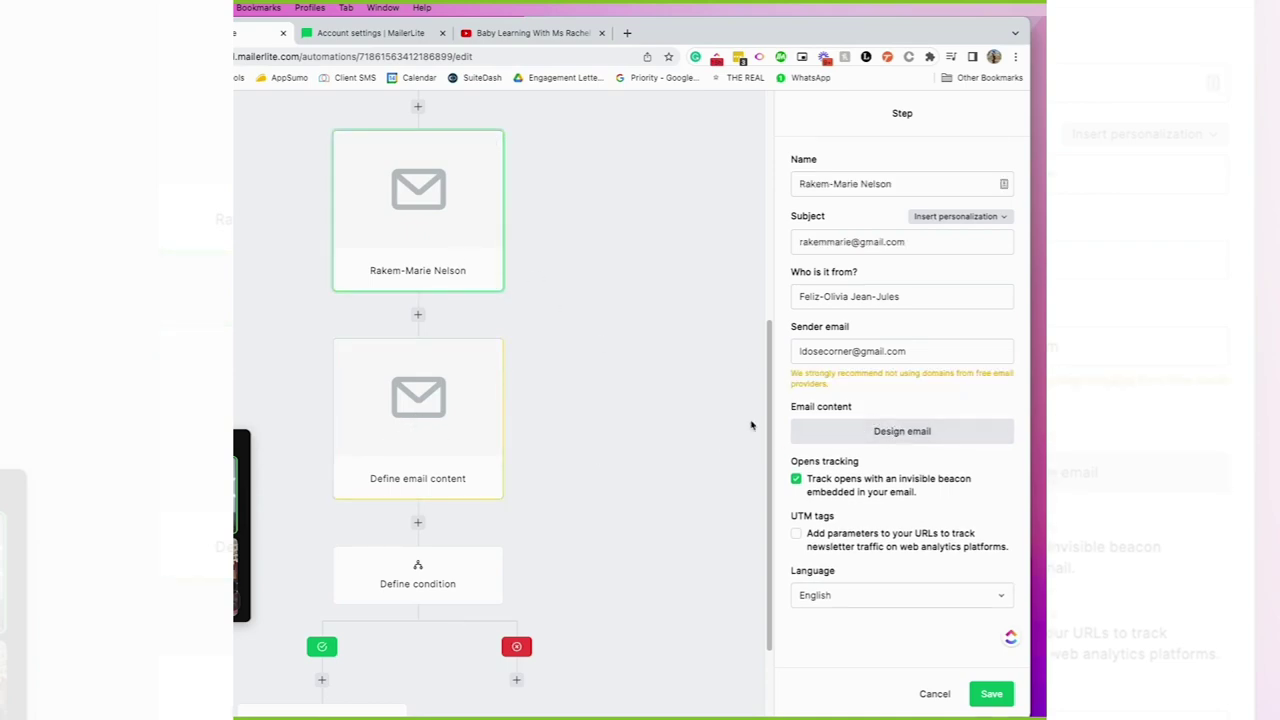
pyautogui.scroll(2, 600, 416)
pyautogui.scroll(1, 597, 414)
pyautogui.click(471, 323)
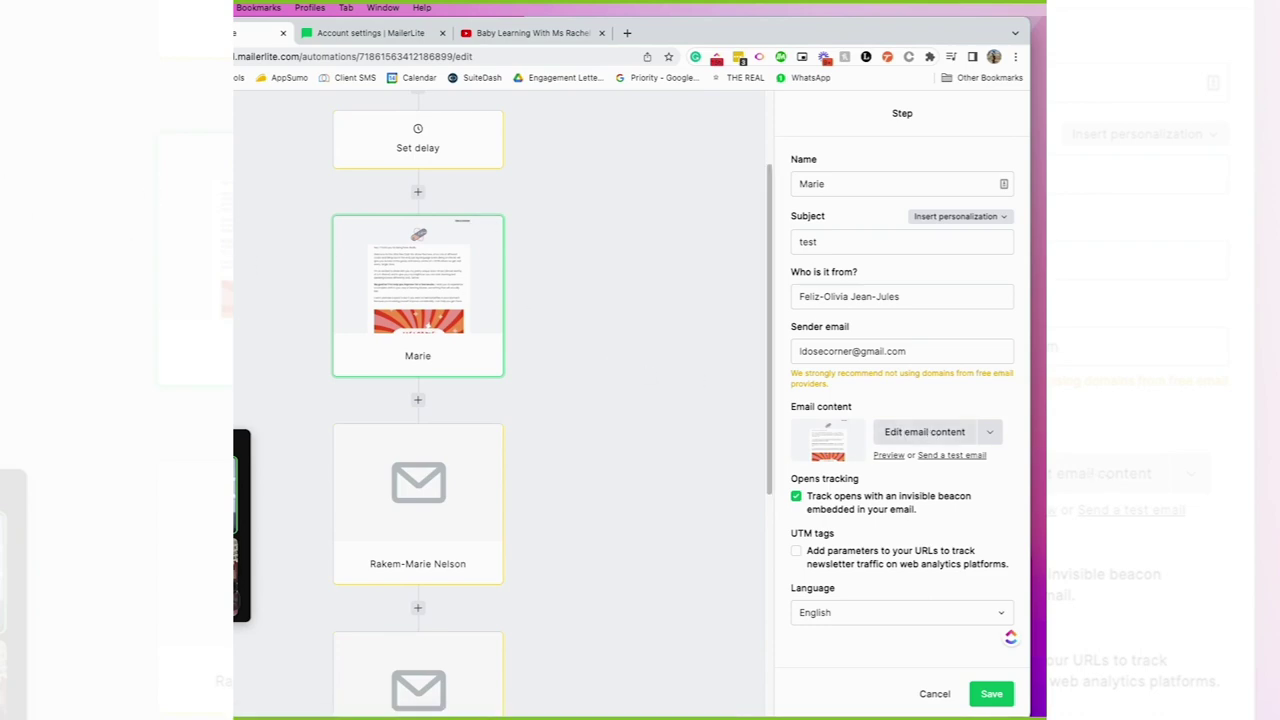
pyautogui.click(238, 248)
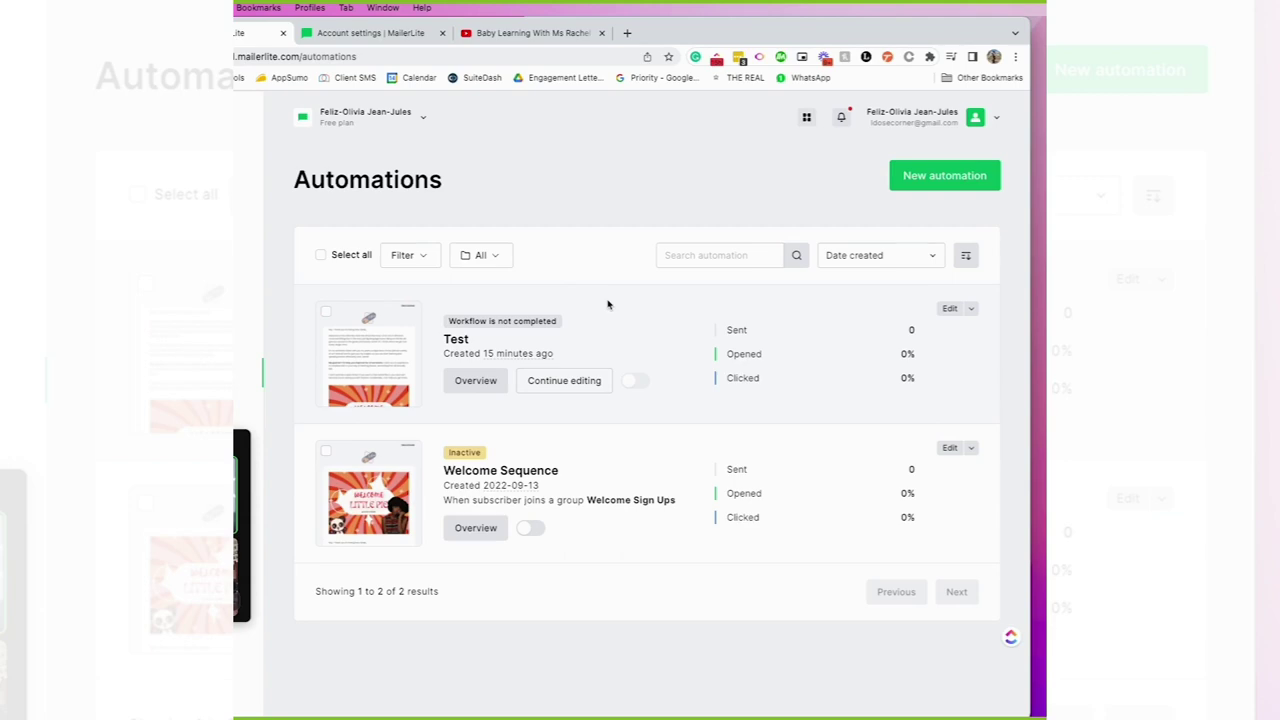
# Open the user profile page and review its photo, basic information and login details
pyautogui.click(986, 122)
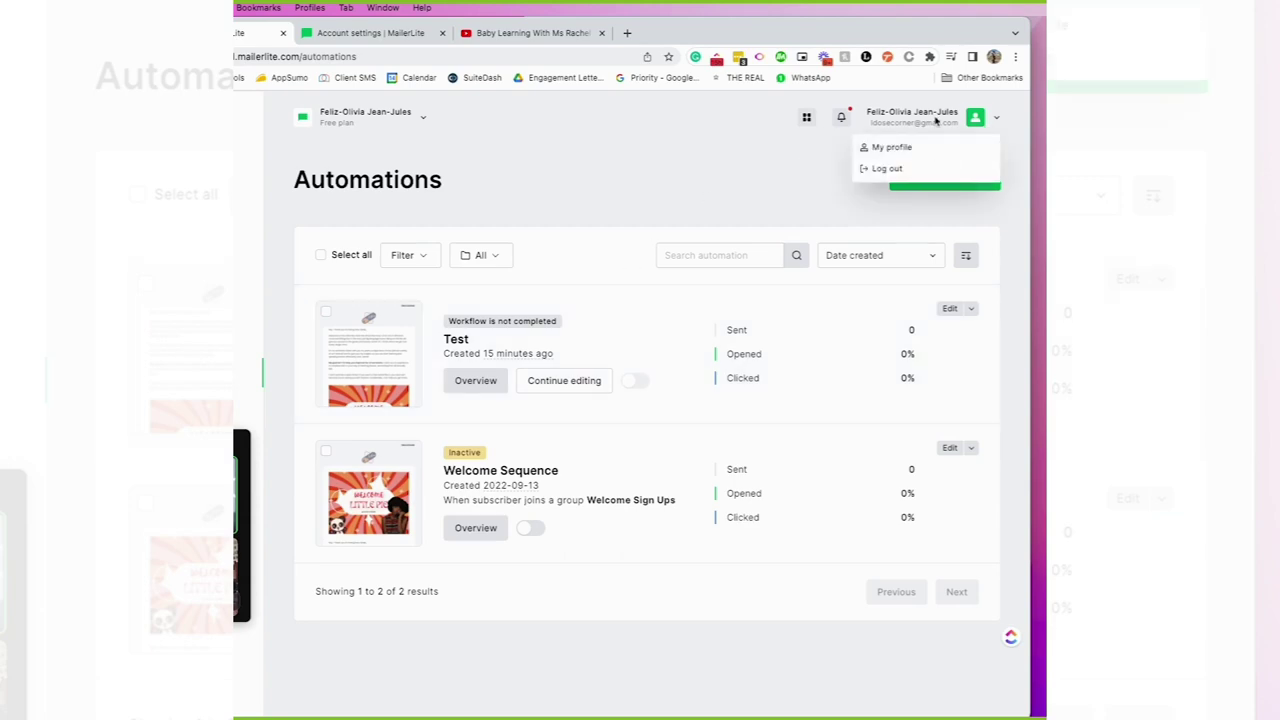
pyautogui.click(932, 147)
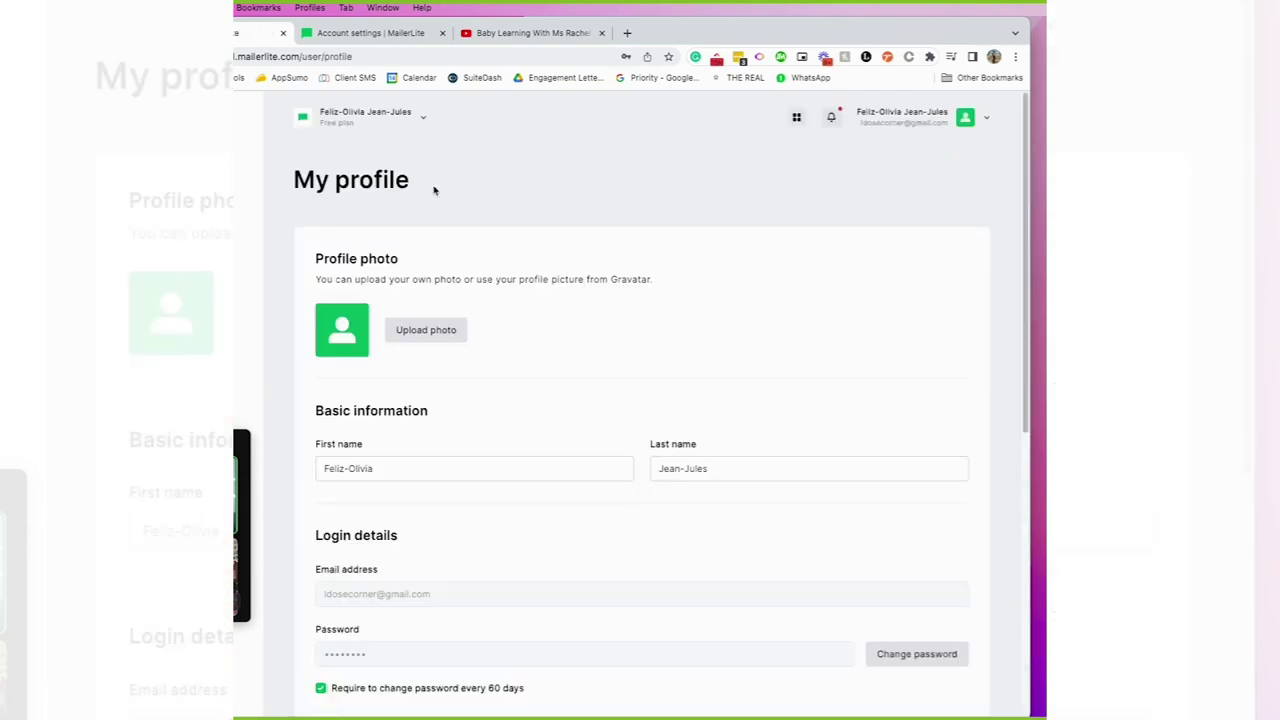
pyautogui.scroll(-5, 420, 288)
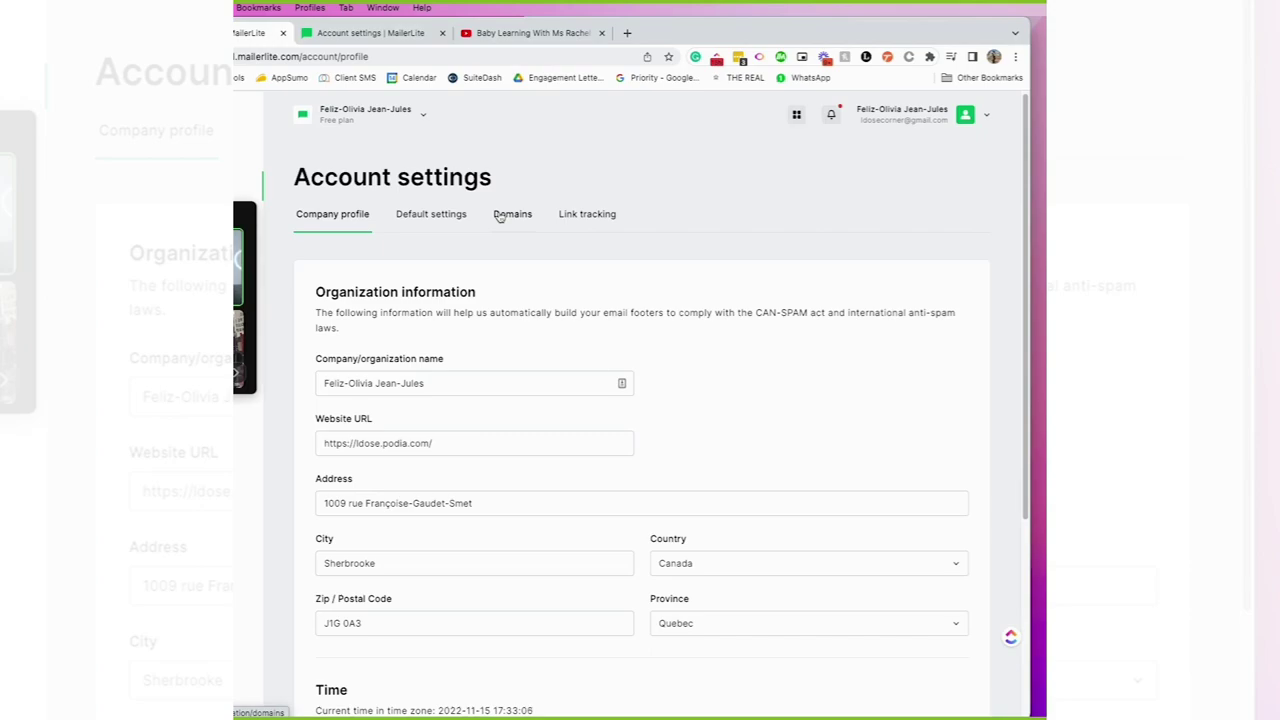
# Review the organization, time and branding sections of the company profile in the account settings
pyautogui.scroll(-3, 500, 216)
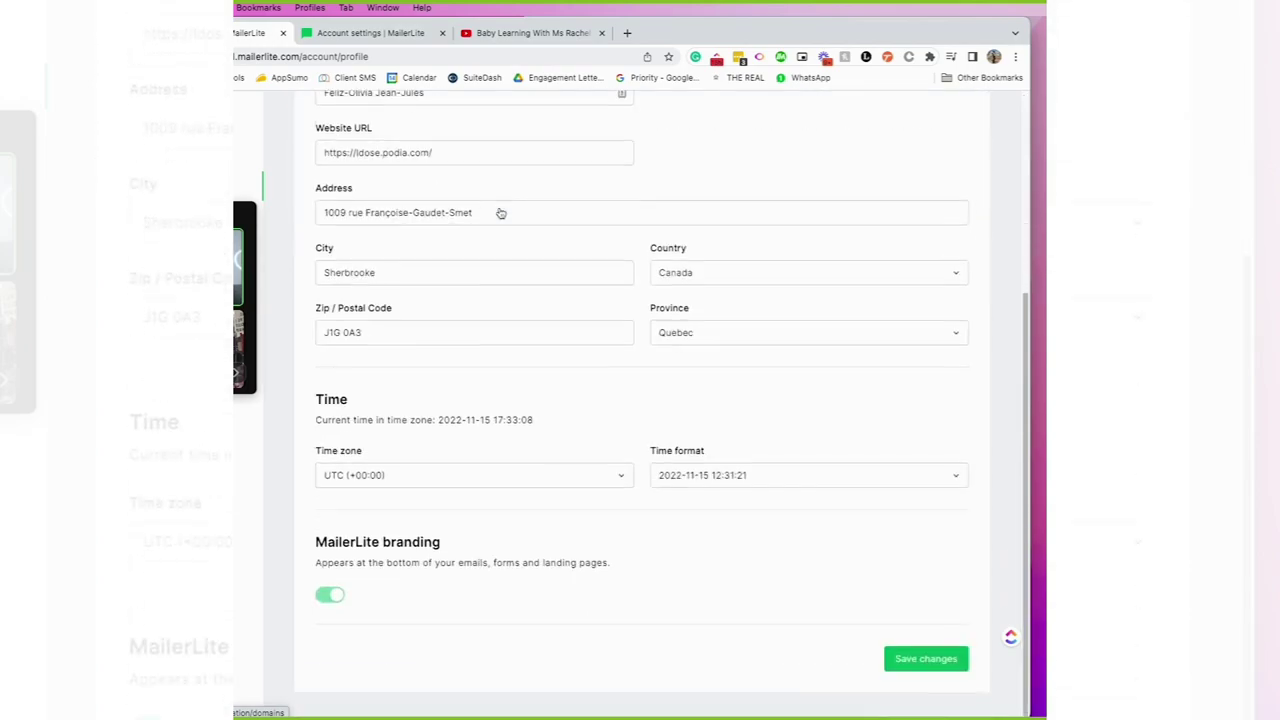
pyautogui.scroll(3, 500, 210)
pyautogui.click(500, 216)
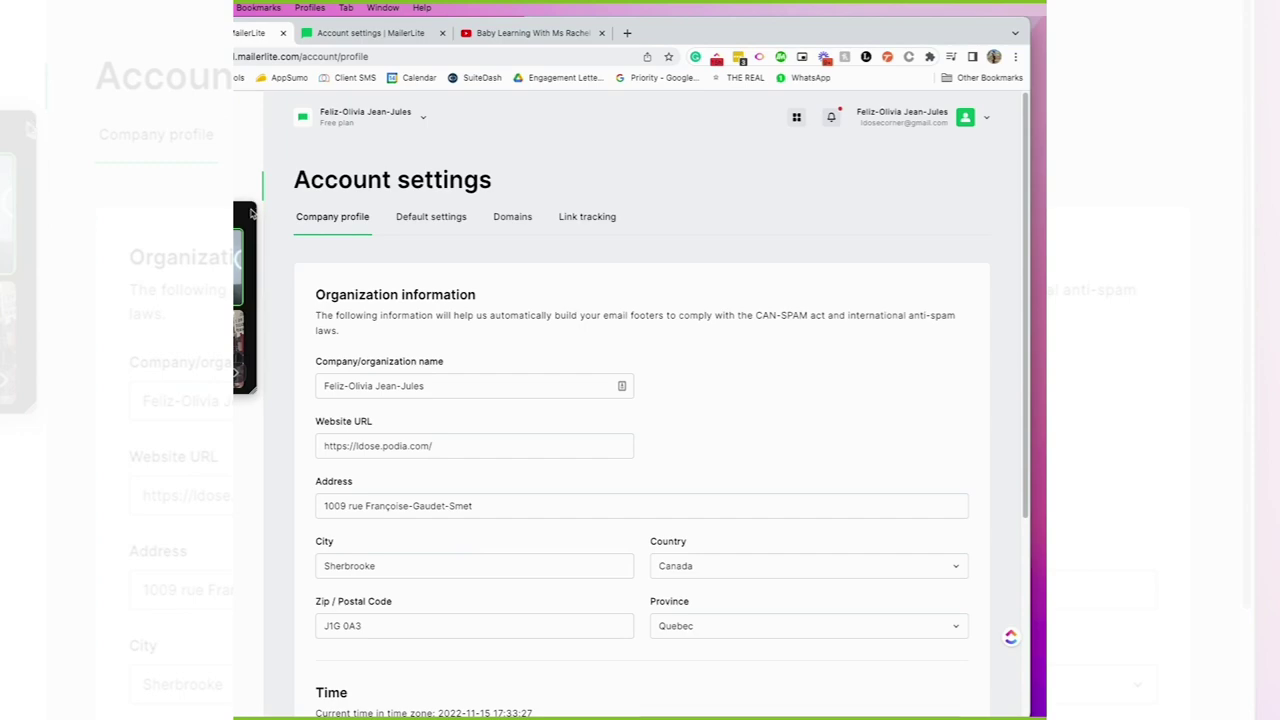
# Review the domain settings of the account, opening the form for adding a sending domain and closing it without saving
pyautogui.click(515, 218)
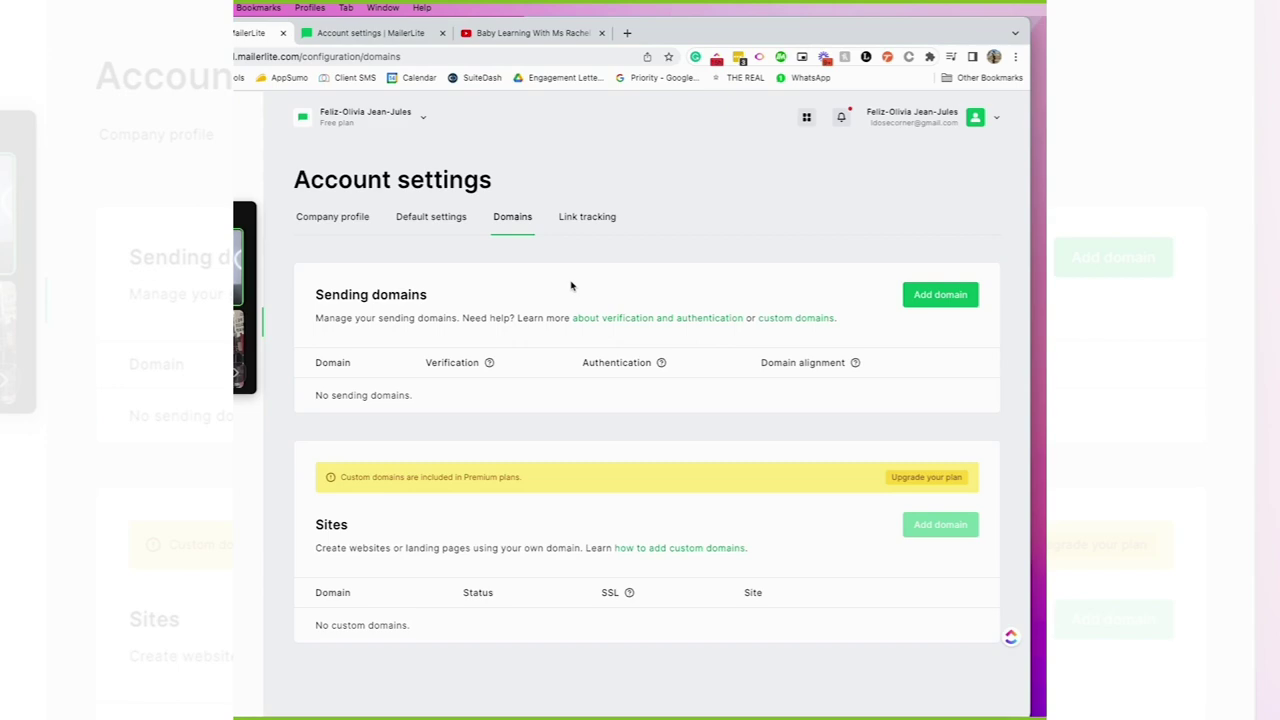
pyautogui.click(921, 304)
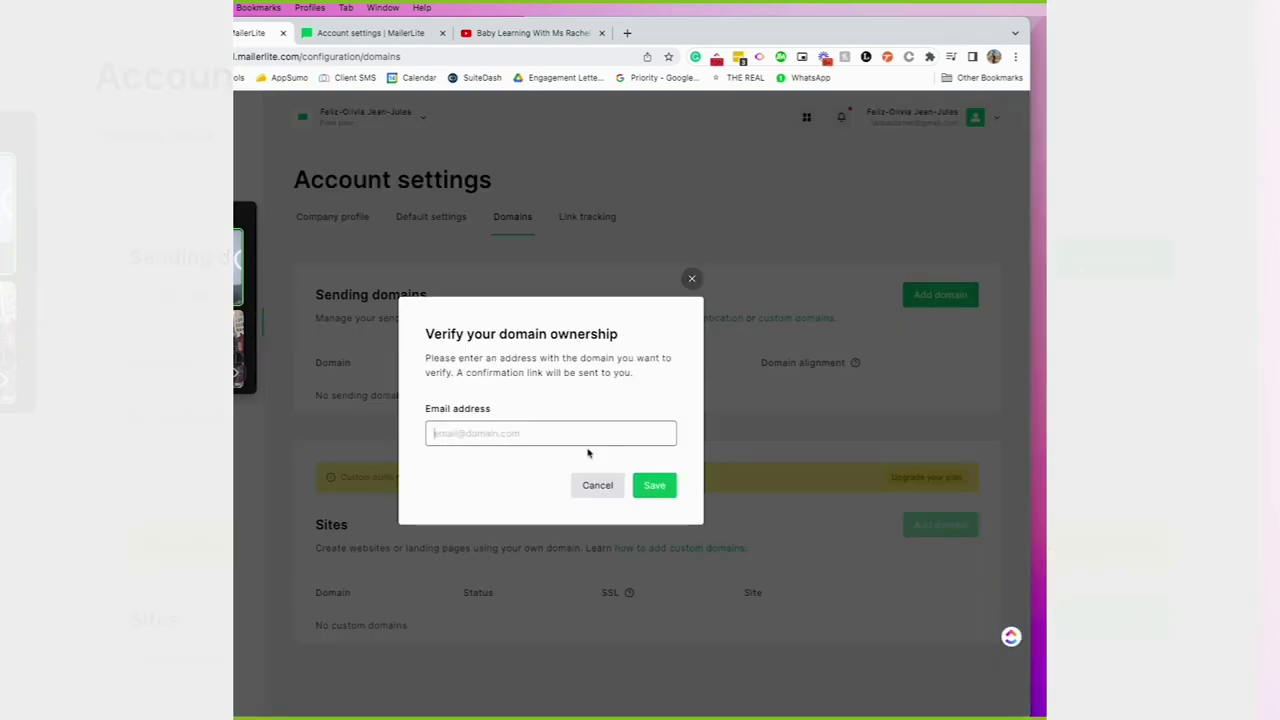
pyautogui.click(595, 485)
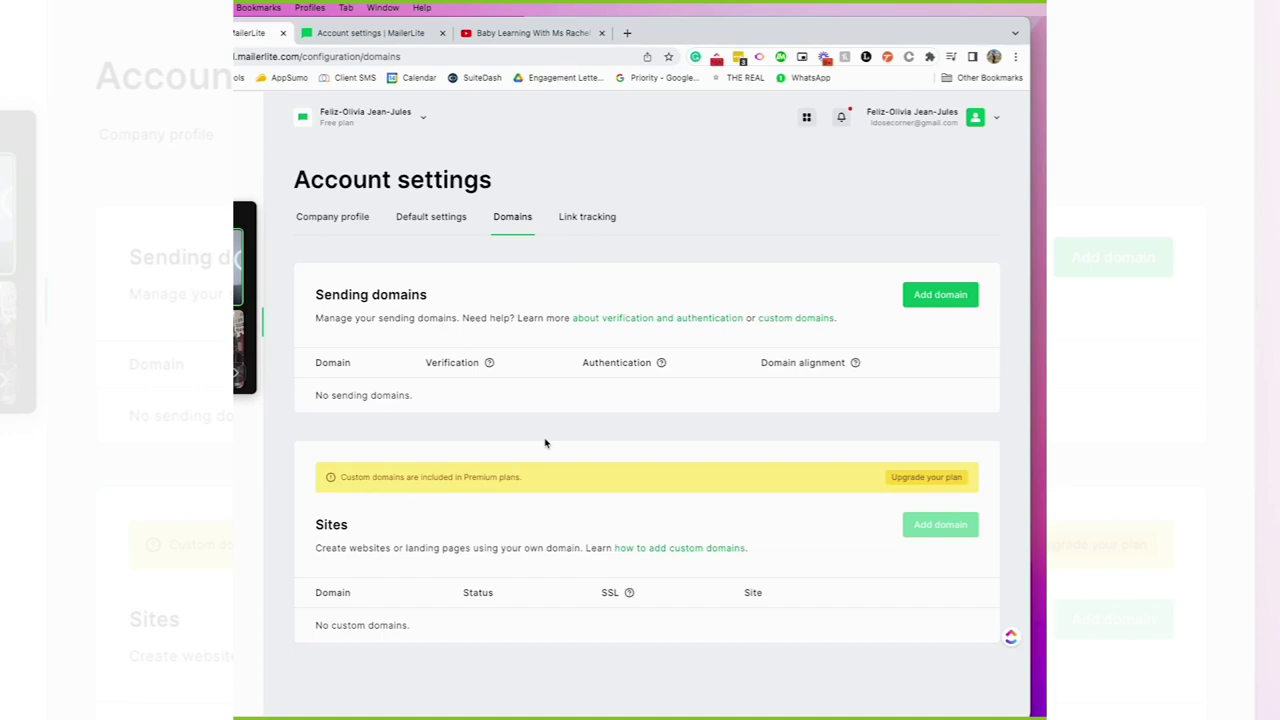
# Review the link tracking settings, reading through the UTM tag fields from campaign source to campaign content
pyautogui.click(605, 218)
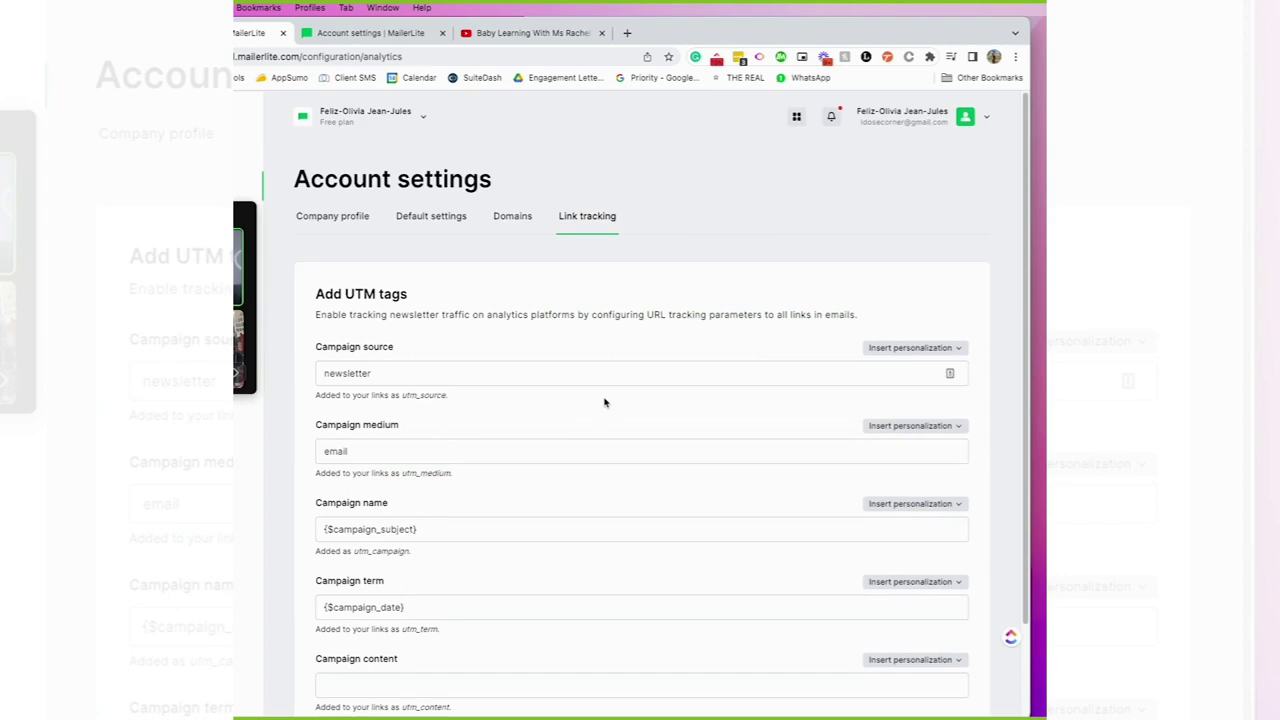
pyautogui.scroll(-2, 604, 402)
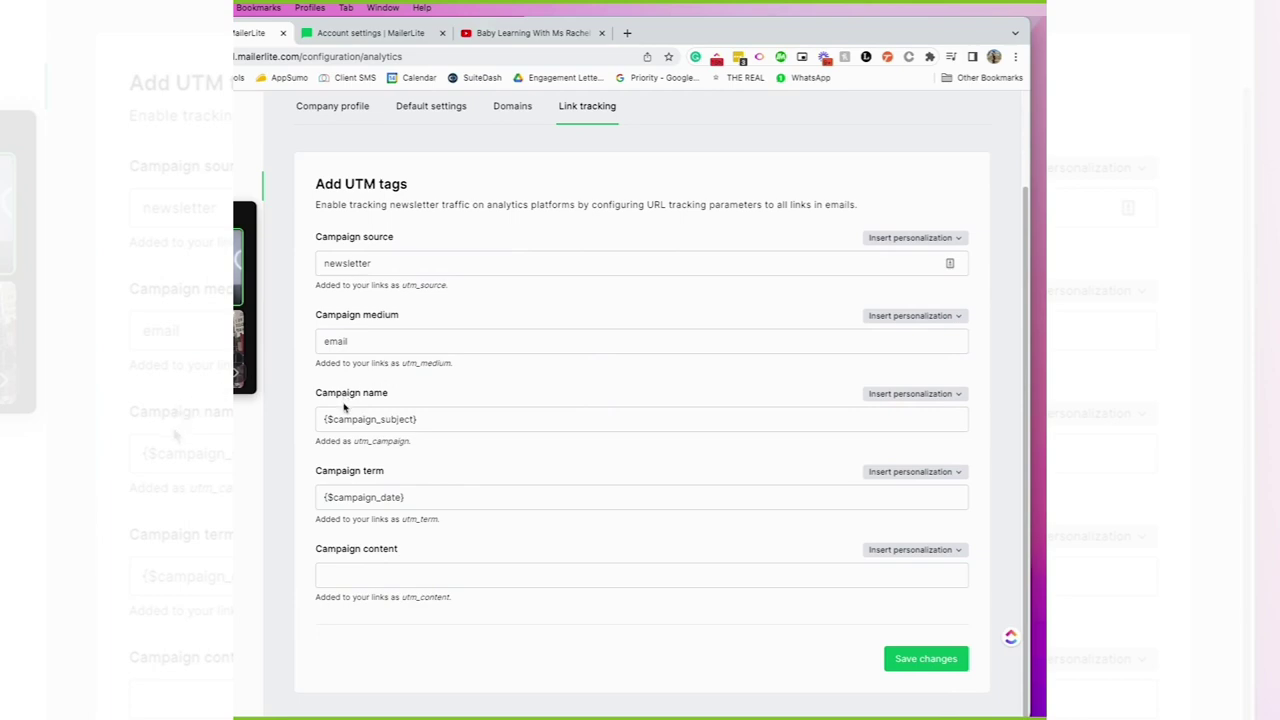
pyautogui.scroll(2, 300, 306)
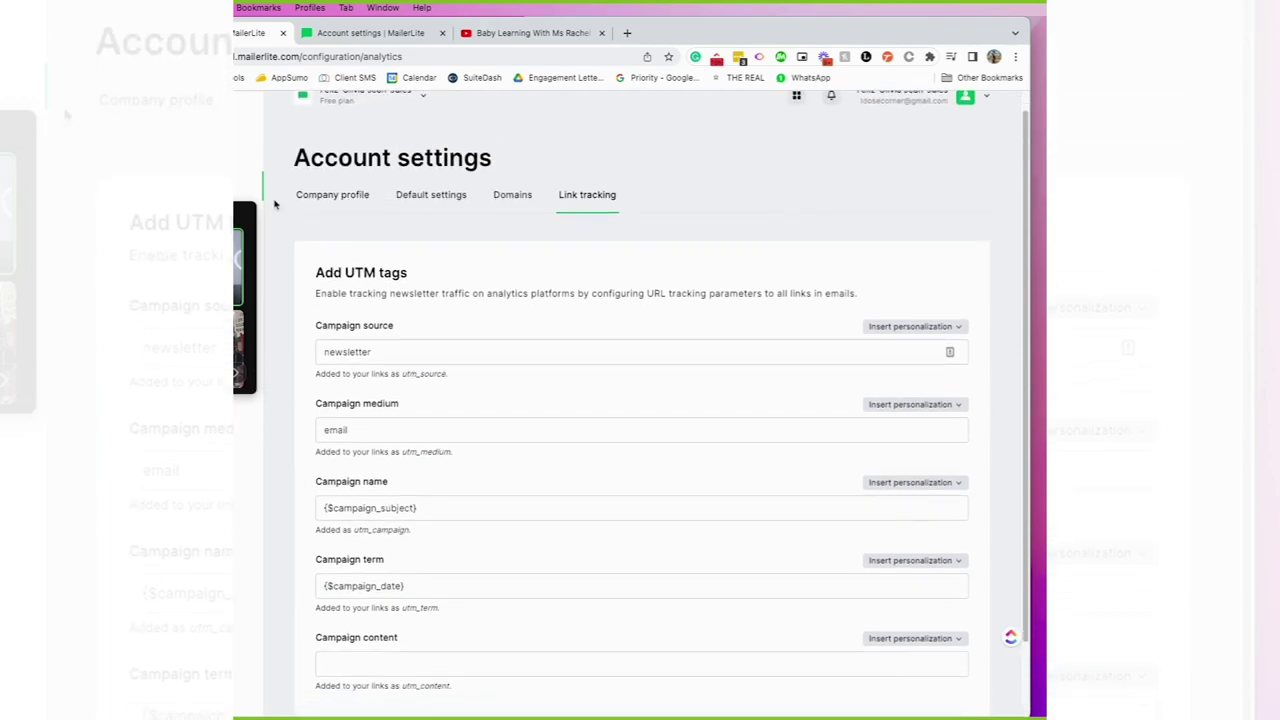